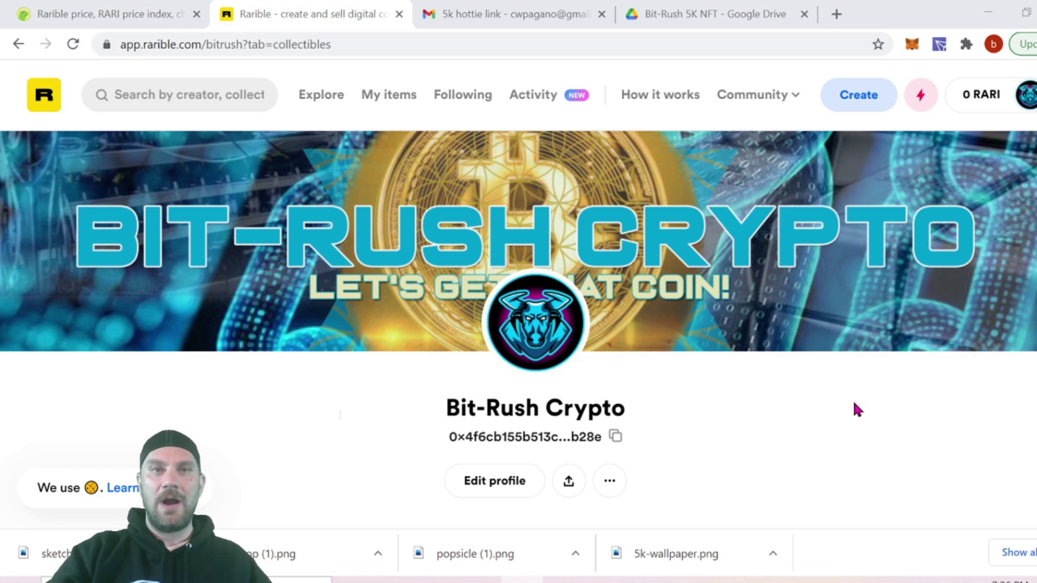
Switch to the CoinGecko page for Rarible (RARI) and examine the token's current price, market stats and all-time price chart.
left_click(150, 14)
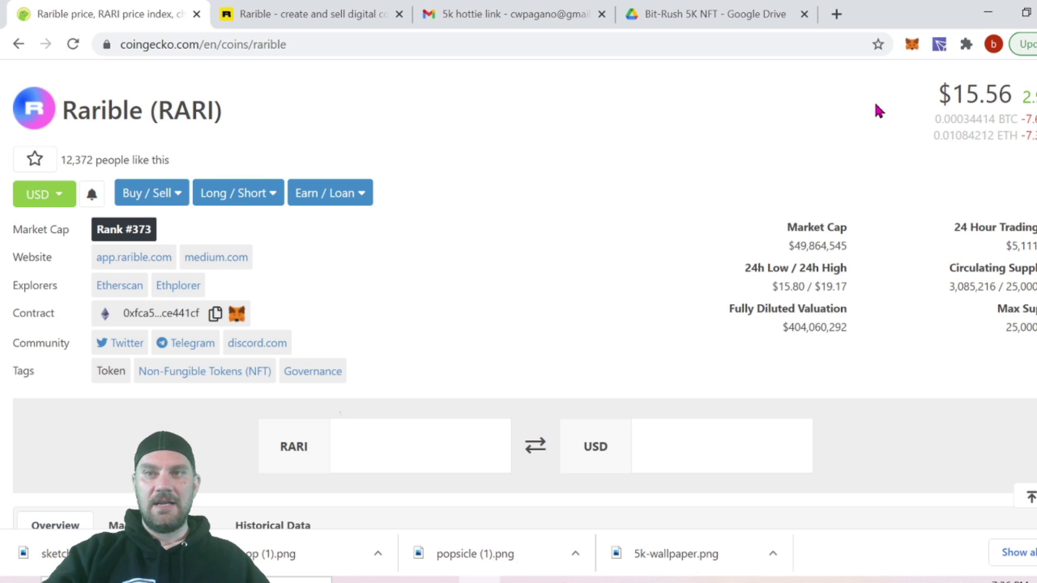
left_click_drag(938, 97, 1020, 97)
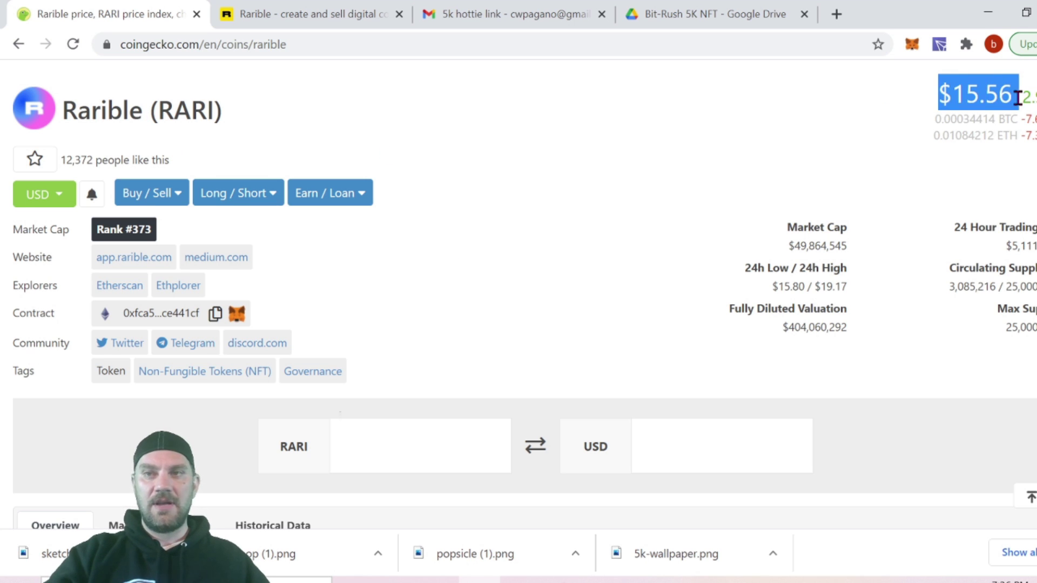
scroll(549, 293, "down", 3)
scroll(583, 295, "down", 5)
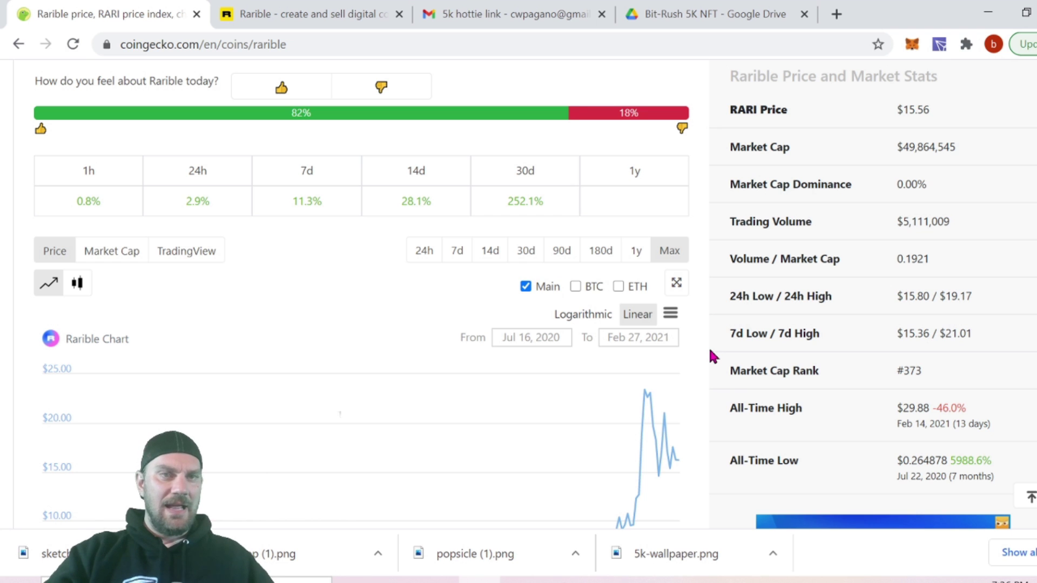
scroll(708, 360, "down", 1)
scroll(707, 356, "down", 2)
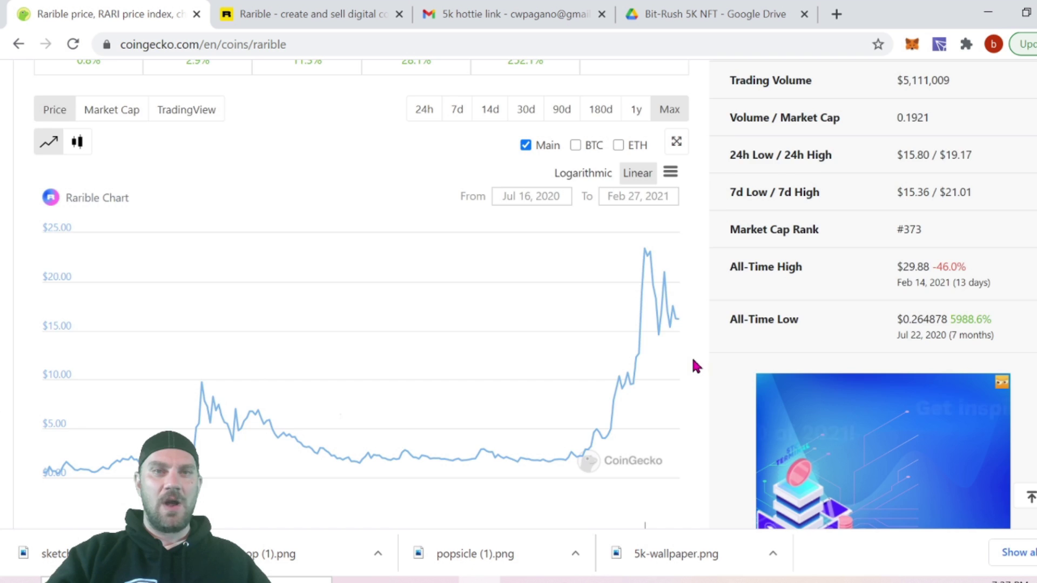
scroll(692, 365, "up", 3)
scroll(691, 361, "up", 9)
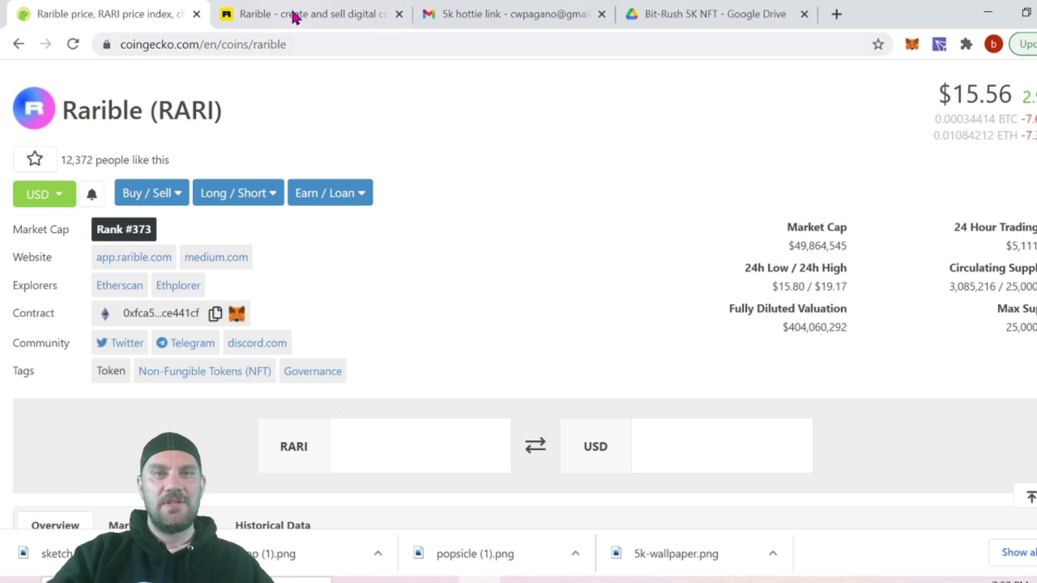
Return to the Rarible profile, browse its collectibles and open the Bit-Rush Hottie (5k) "Popsicle" item.
left_click(293, 25)
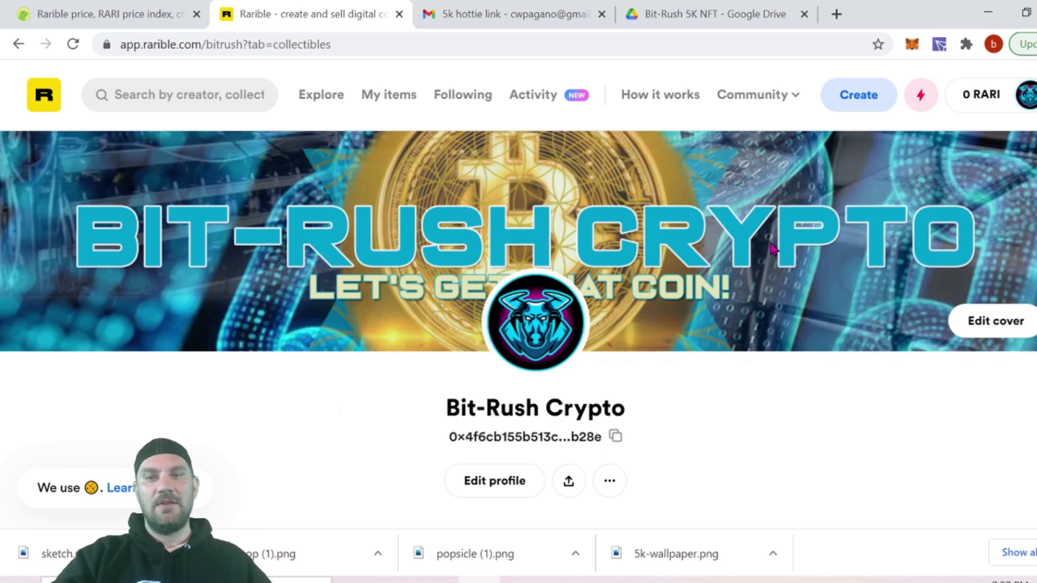
scroll(772, 240, "down", 6)
scroll(837, 232, "down", 6)
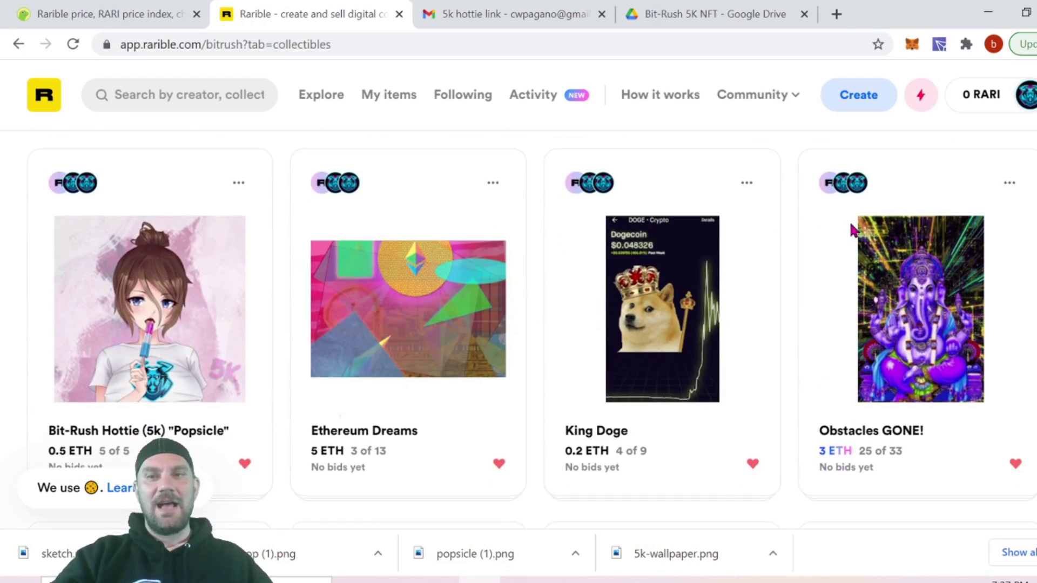
scroll(862, 239, "down", 15)
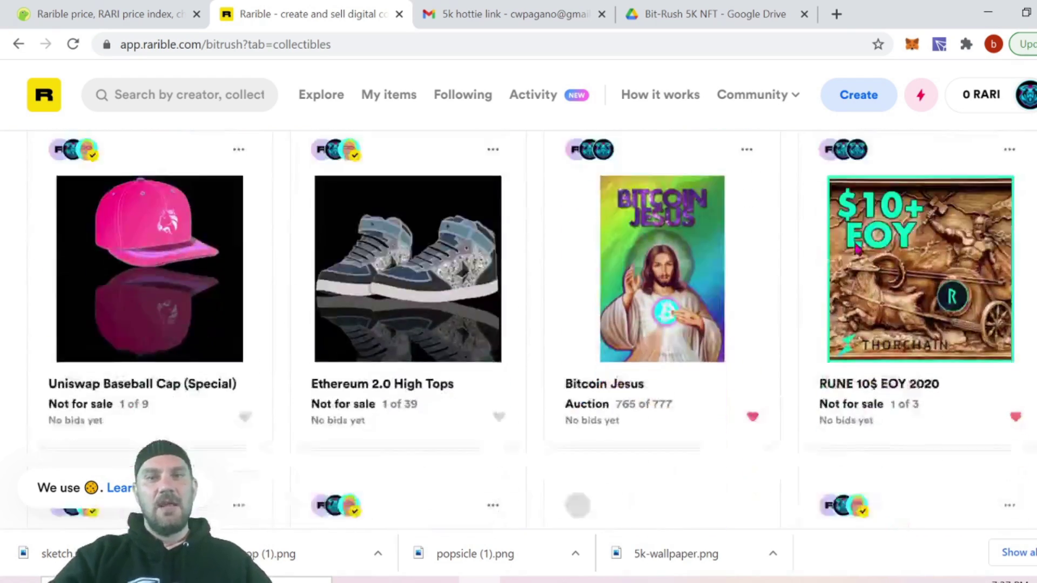
scroll(862, 250, "up", 5)
scroll(861, 251, "up", 10)
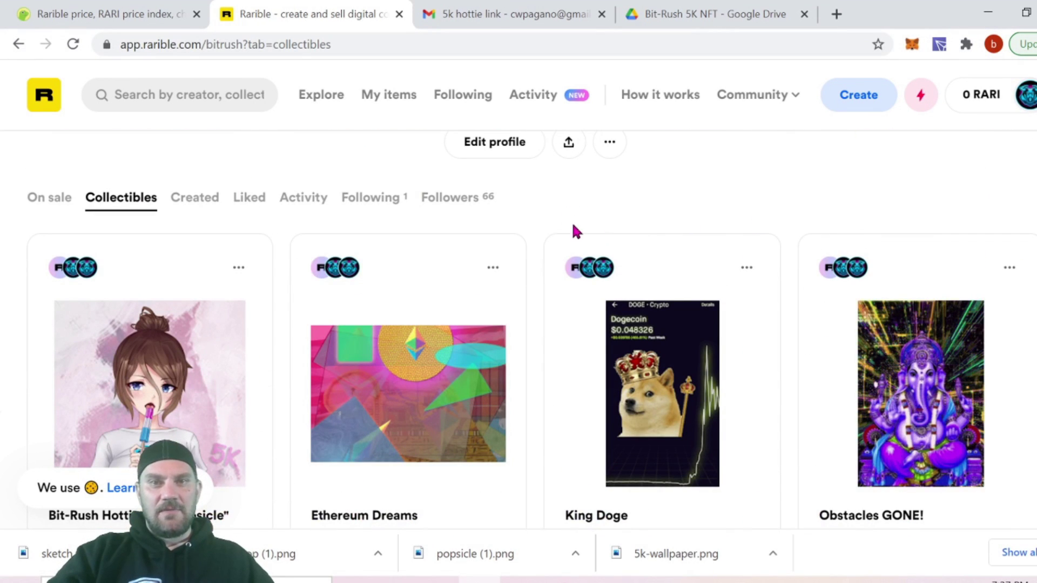
scroll(568, 230, "down", 2)
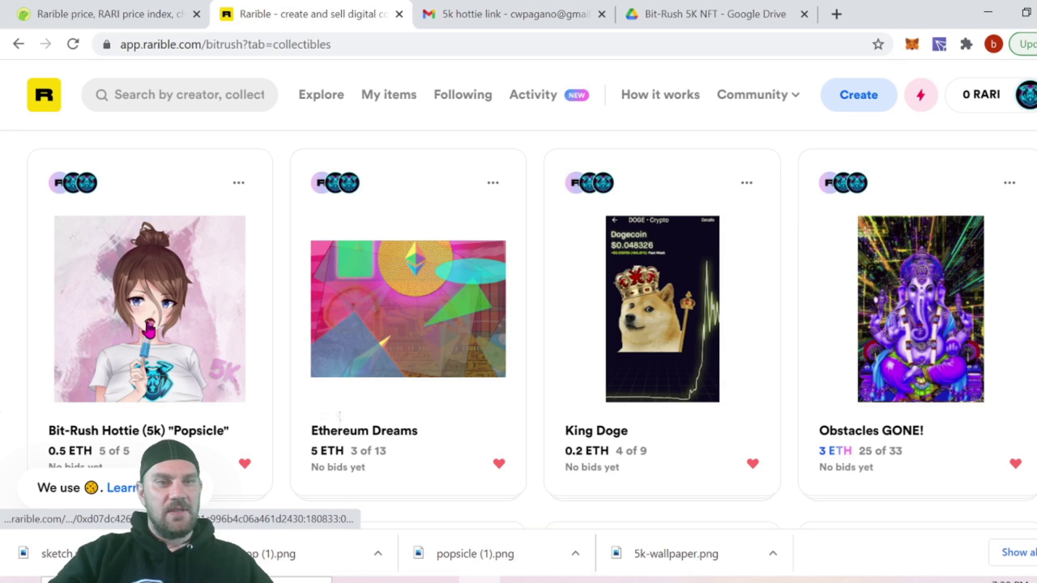
left_click(148, 330)
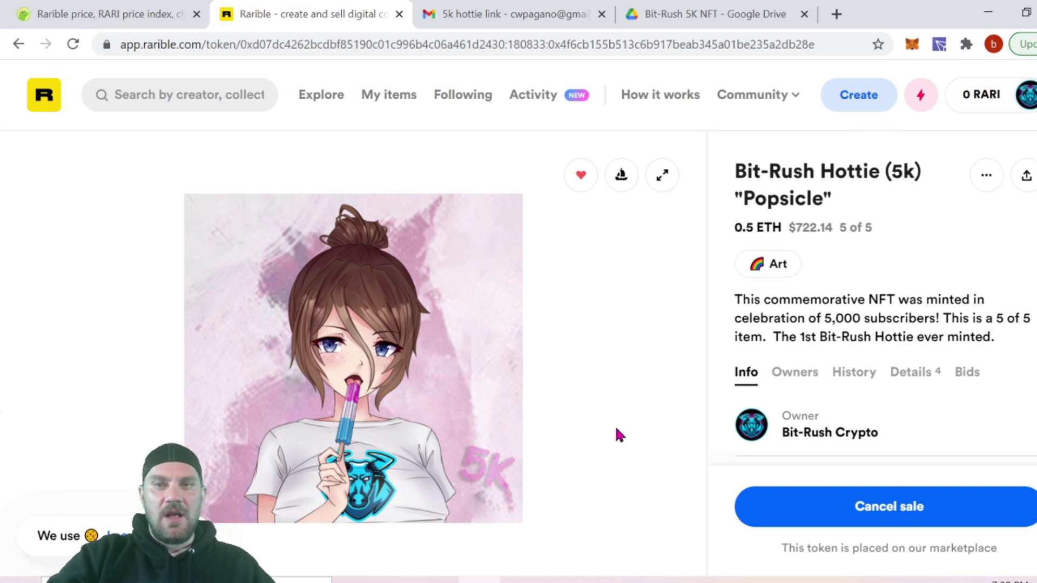
Start creating a new collectible and choose the Multiple type so it can be sold several times.
left_click(860, 97)
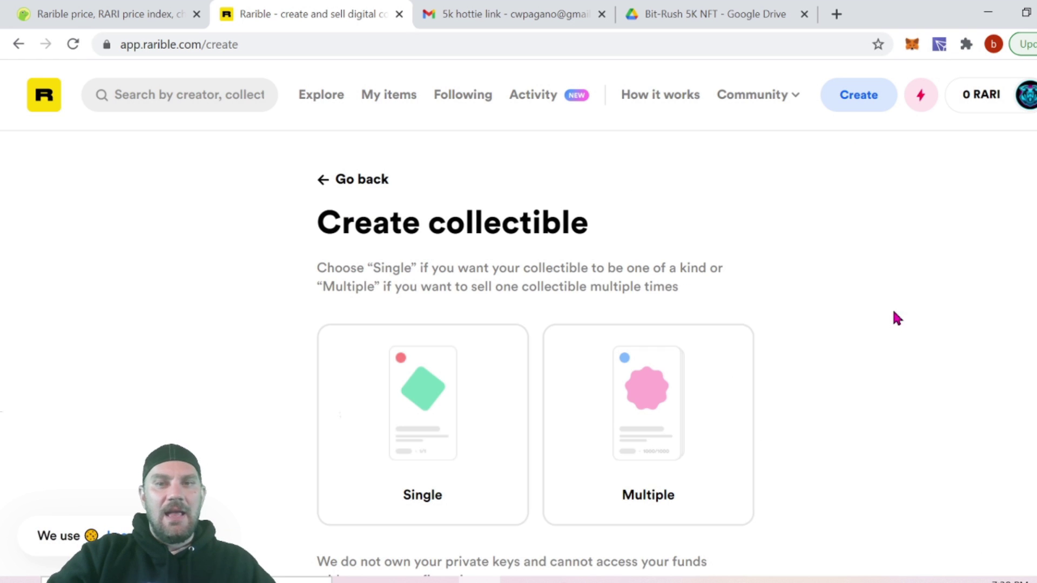
scroll(895, 317, "down", 2)
scroll(910, 318, "up", 2)
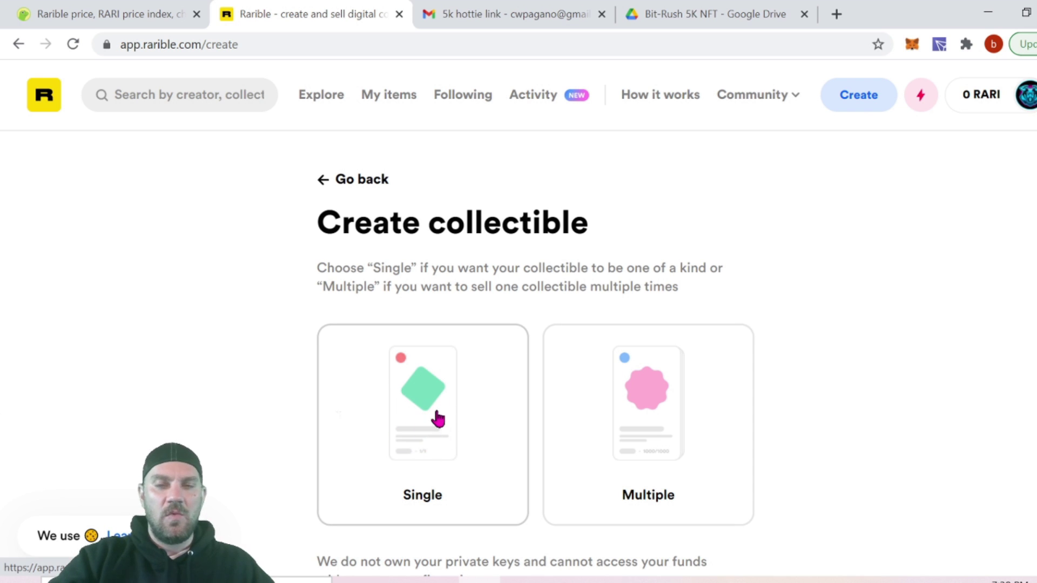
scroll(435, 418, "down", 1)
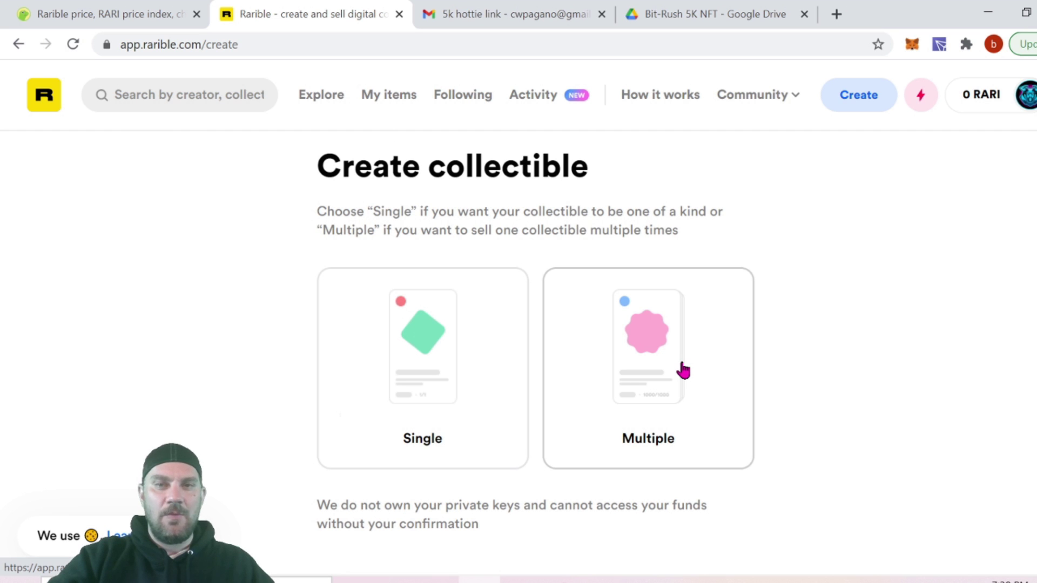
scroll(681, 370, "down", 3)
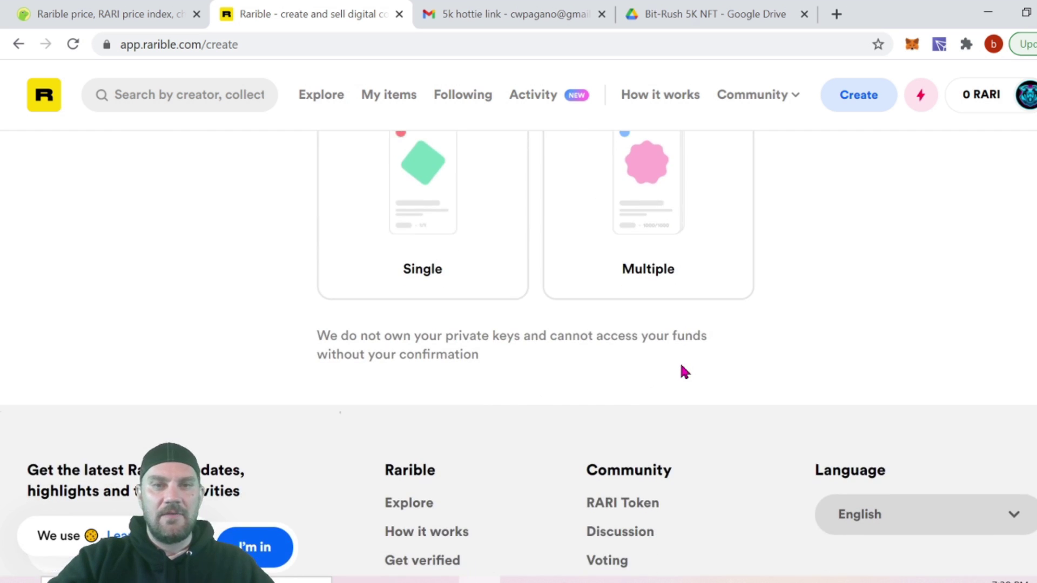
scroll(682, 371, "up", 2)
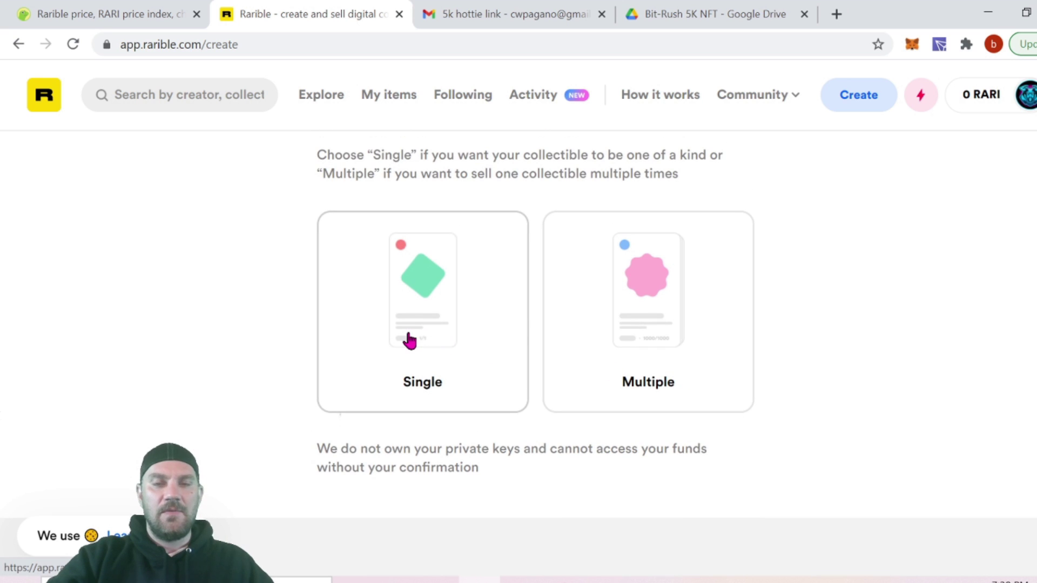
left_click(668, 325)
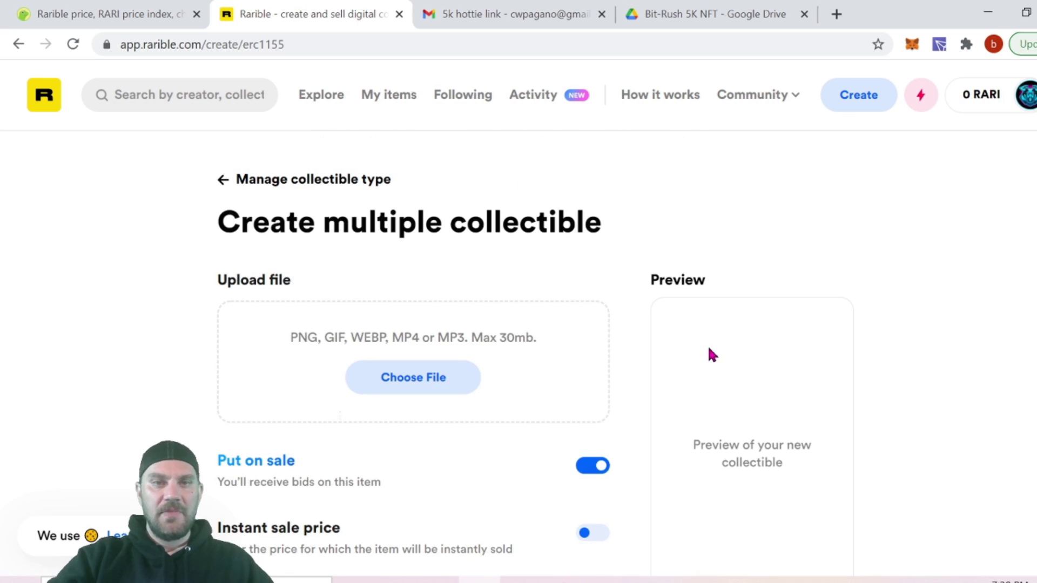
Look through the whole multiple-collectible creation form, from the file upload to the item creation and sale options.
scroll(951, 300, "down", 1)
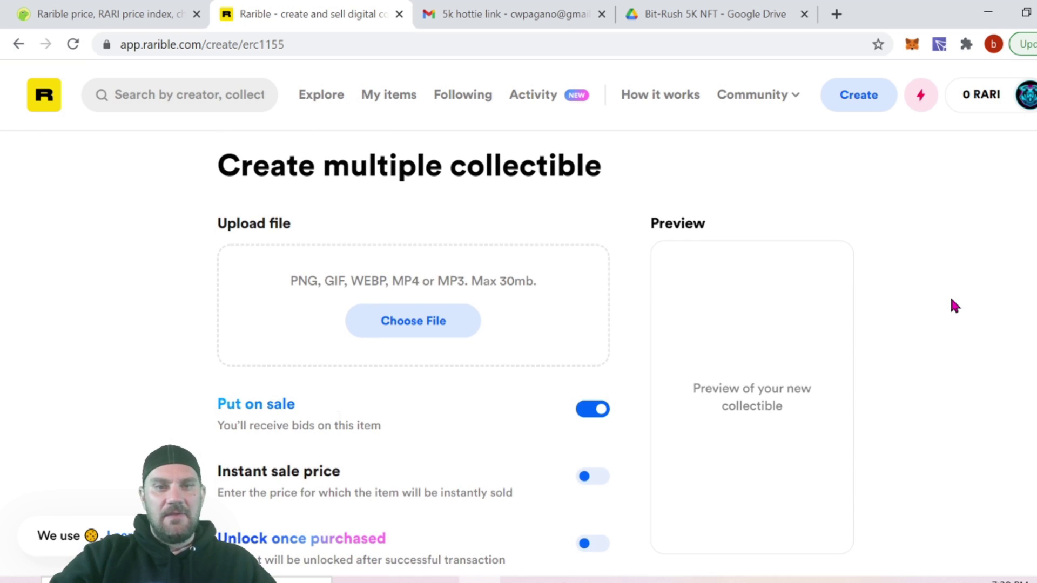
scroll(950, 300, "down", 8)
scroll(952, 302, "down", 6)
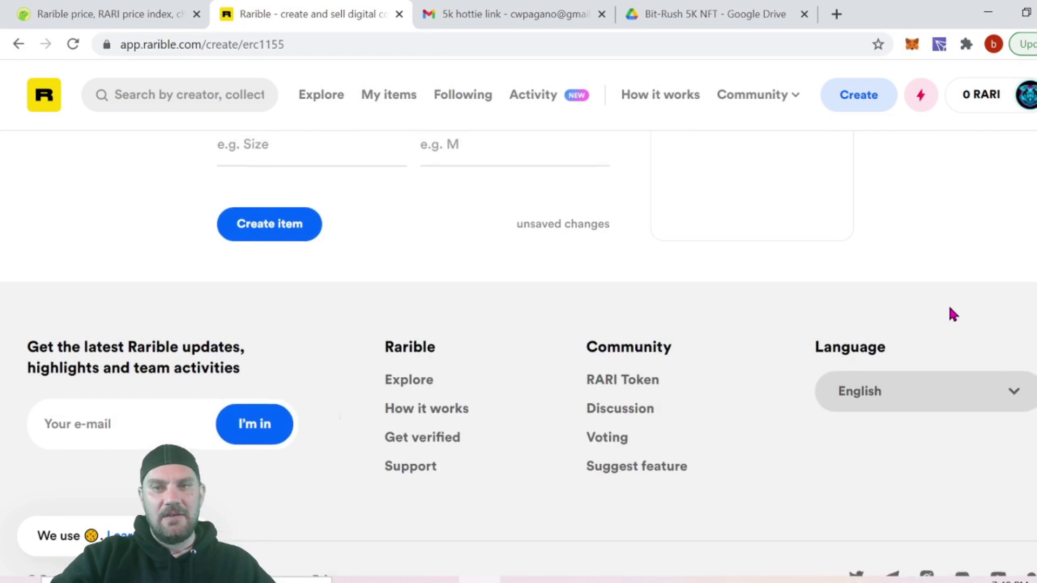
scroll(950, 310, "up", 10)
scroll(946, 333, "up", 8)
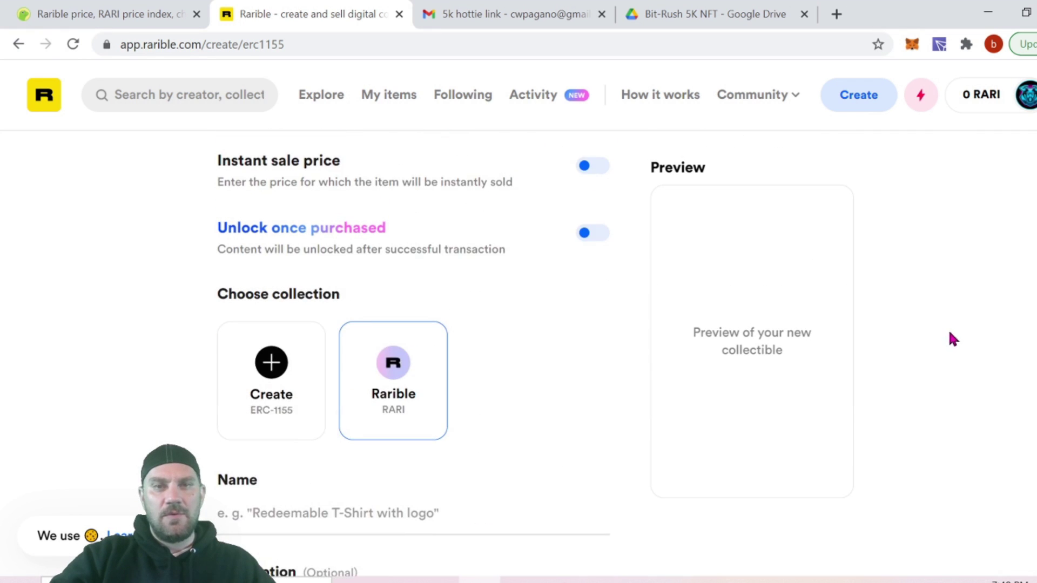
scroll(960, 341, "up", 1)
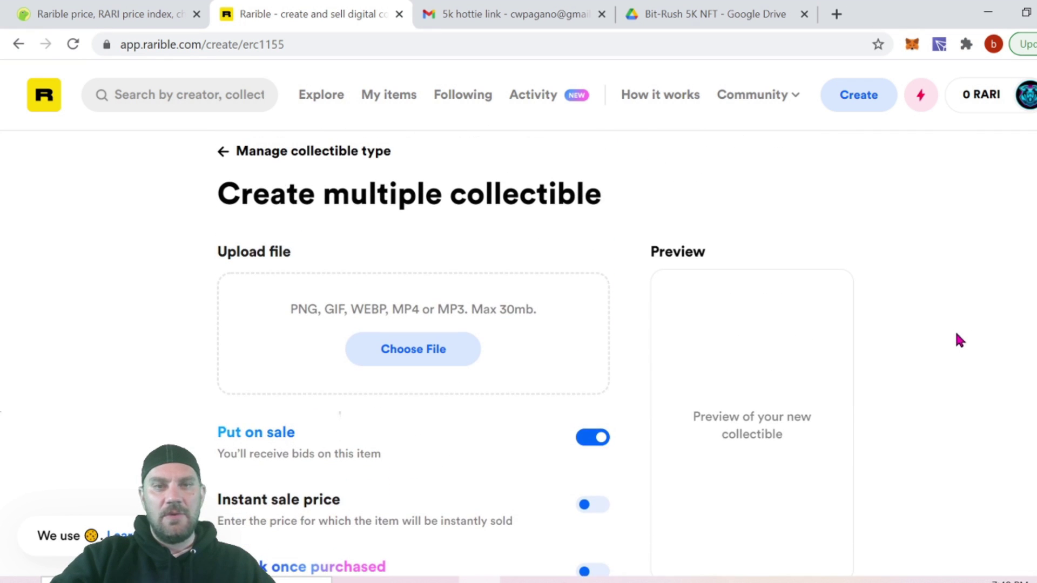
scroll(960, 338, "down", 1)
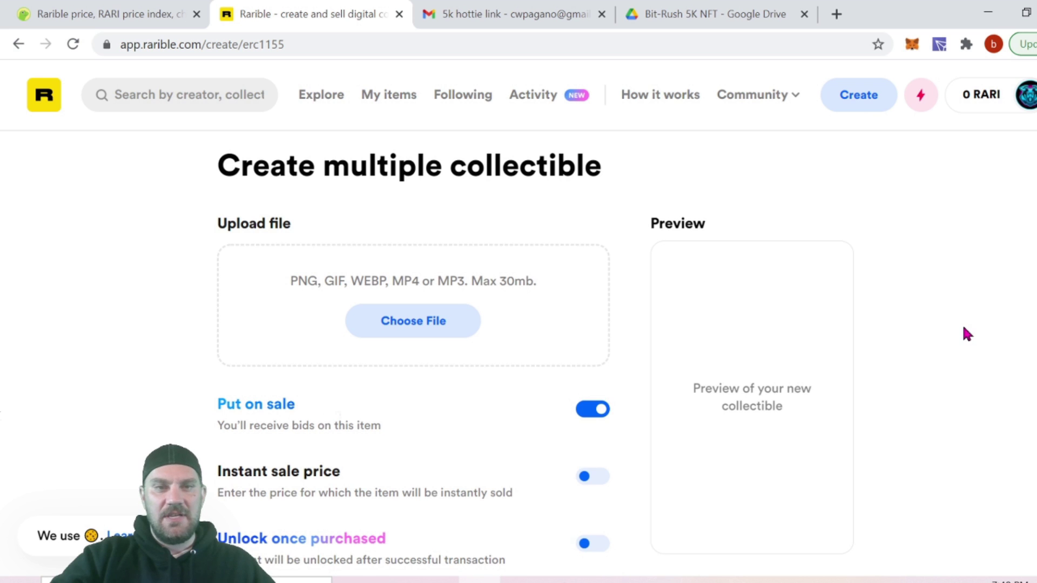
scroll(958, 332, "down", 2)
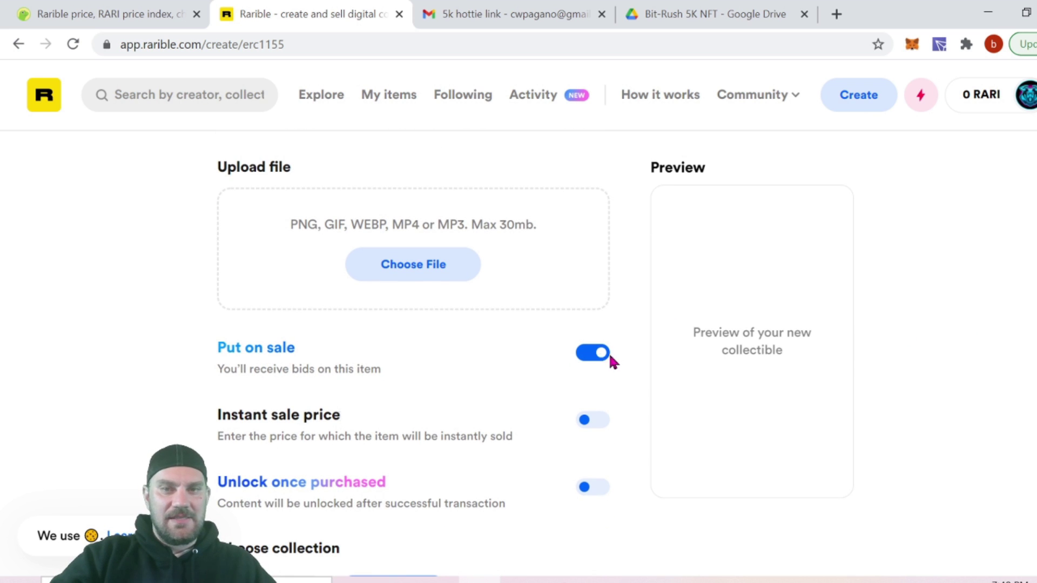
Keep the collectible put on sale and enable an instant sale price of .5 ETH per piece.
left_click(596, 359)
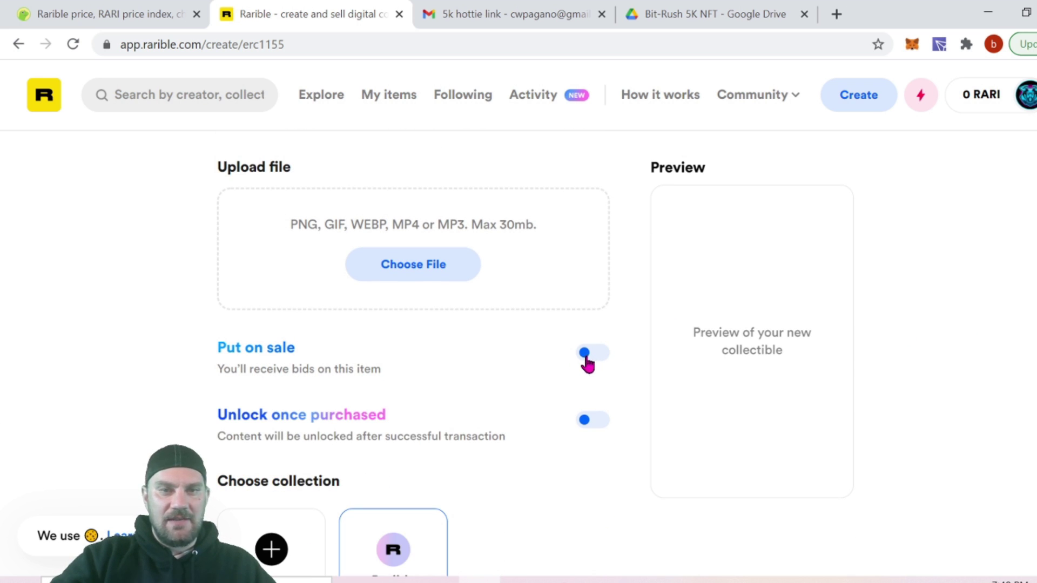
left_click(588, 363)
scroll(717, 340, "down", 1)
scroll(717, 340, "down", 1)
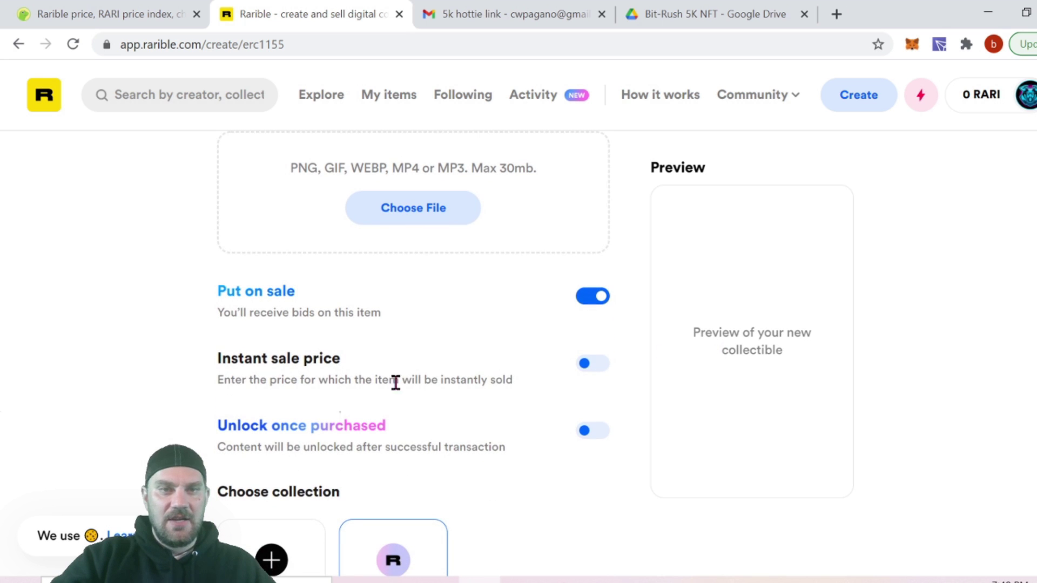
left_click(587, 372)
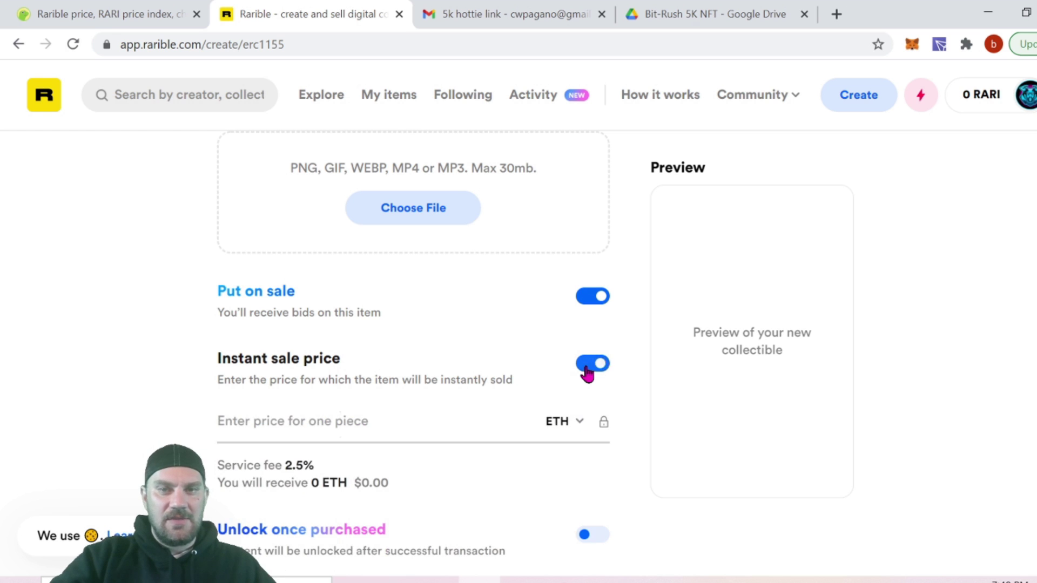
left_click(396, 421)
type(".5")
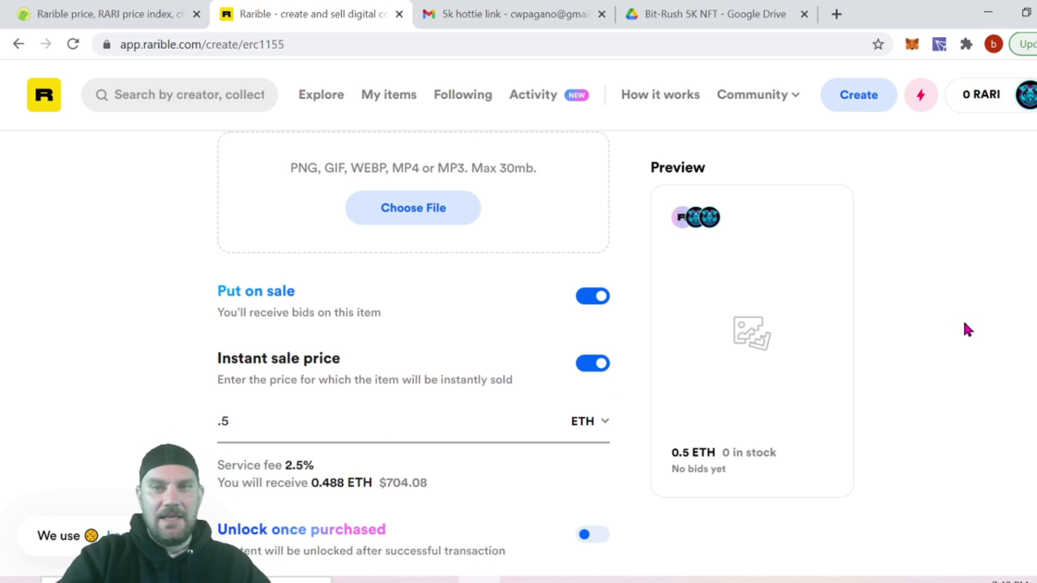
Review the form's unlock-once-purchased, collection, name and description fields, plus the file upload and sale settings.
scroll(973, 330, "down", 5)
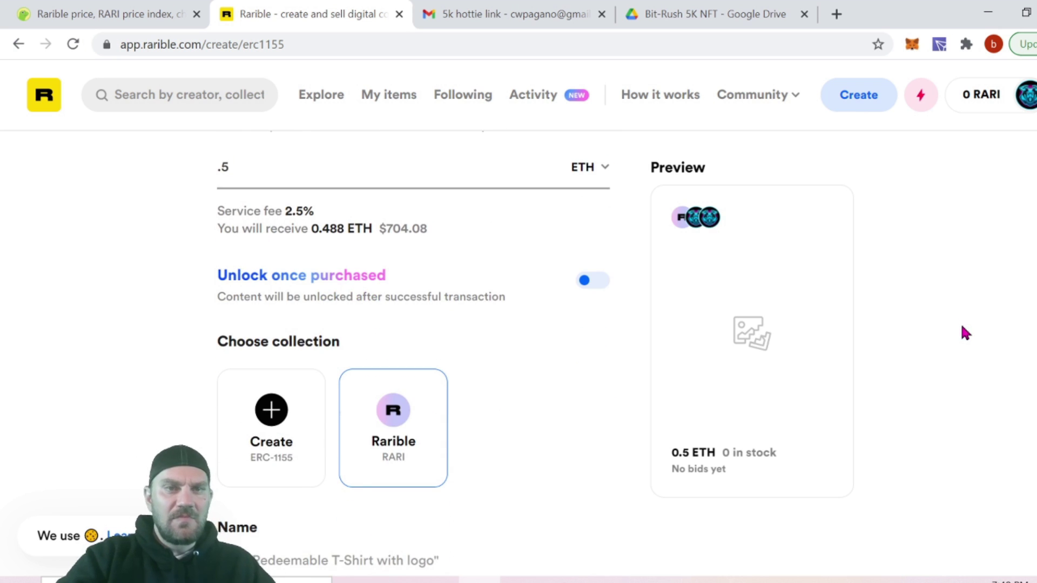
scroll(962, 326, "up", 1)
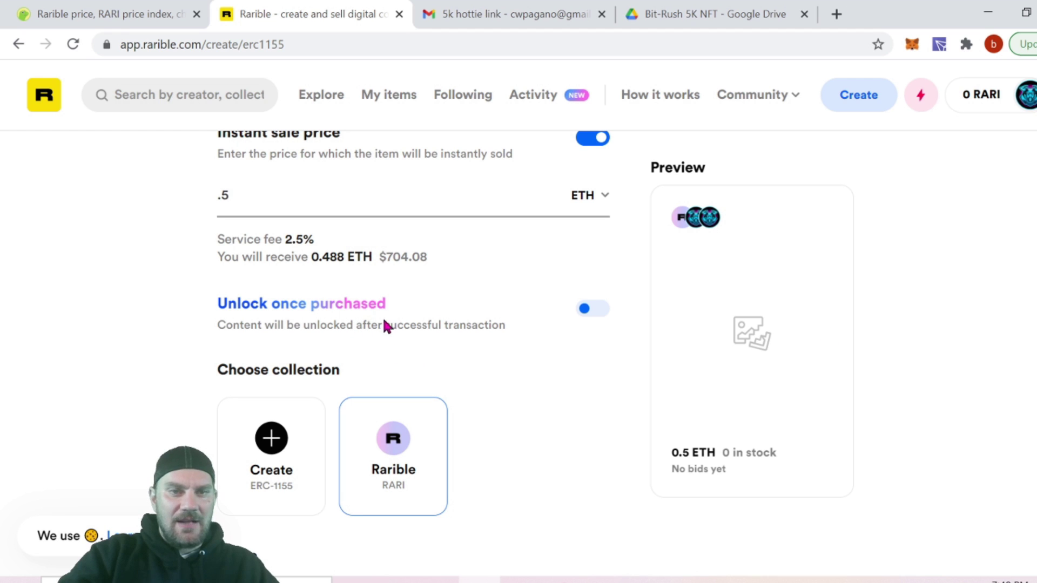
scroll(436, 319, "up", 3)
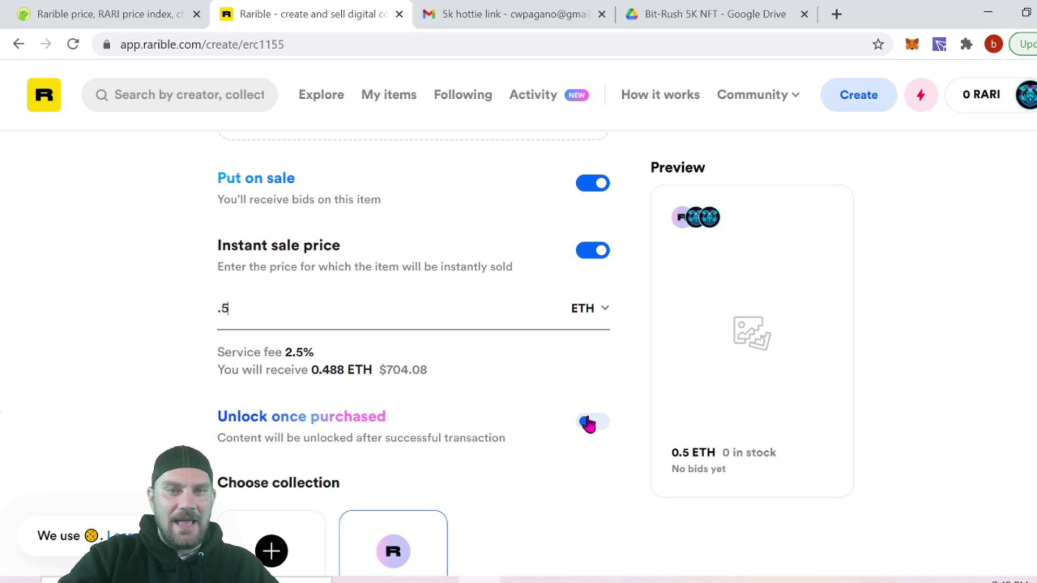
scroll(599, 426, "down", 1)
scroll(600, 420, "down", 5)
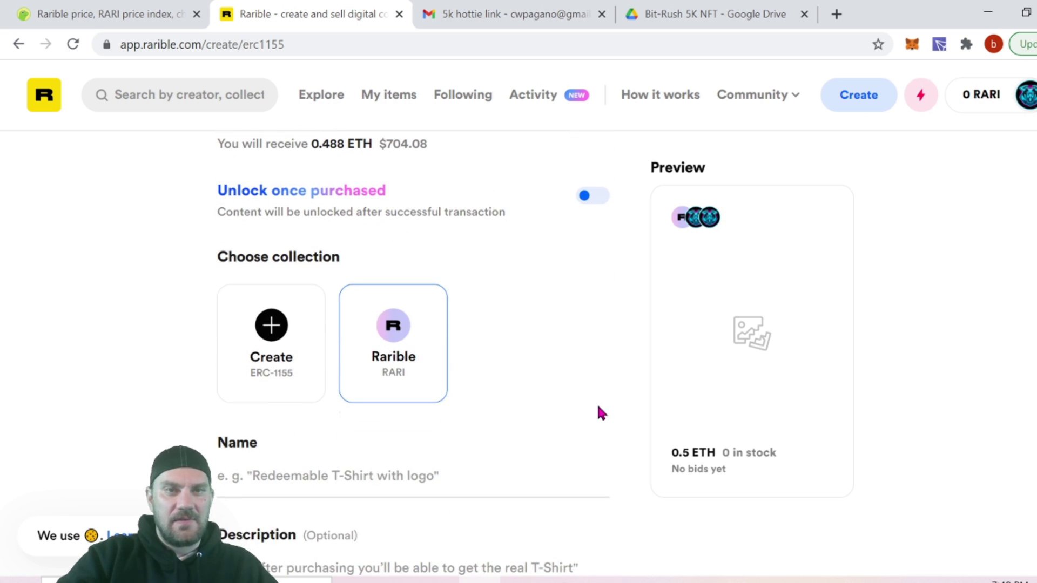
scroll(599, 413, "down", 1)
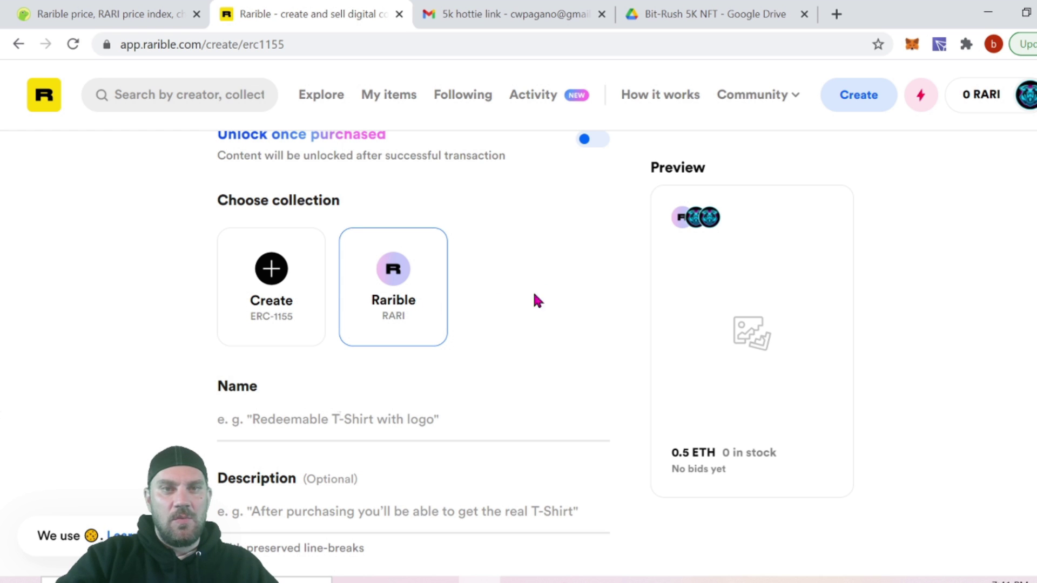
scroll(521, 297, "up", 3)
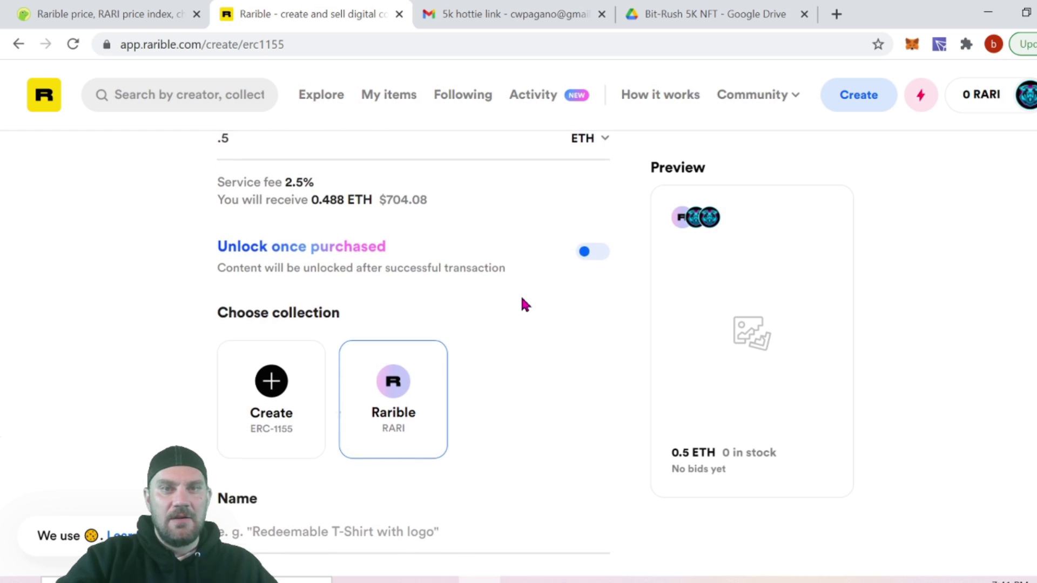
scroll(517, 306, "up", 8)
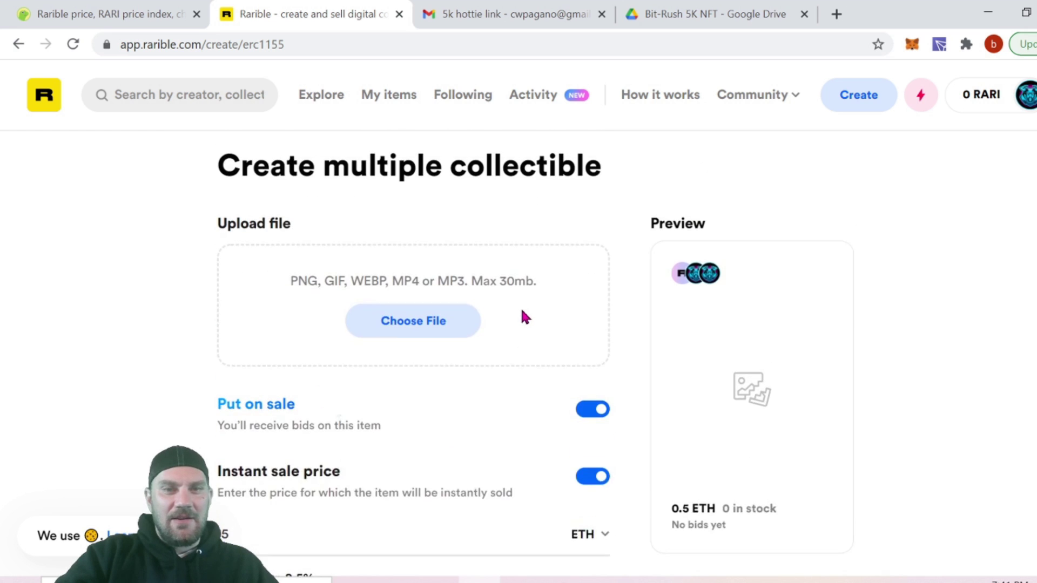
scroll(528, 308, "down", 4)
scroll(527, 309, "up", 3)
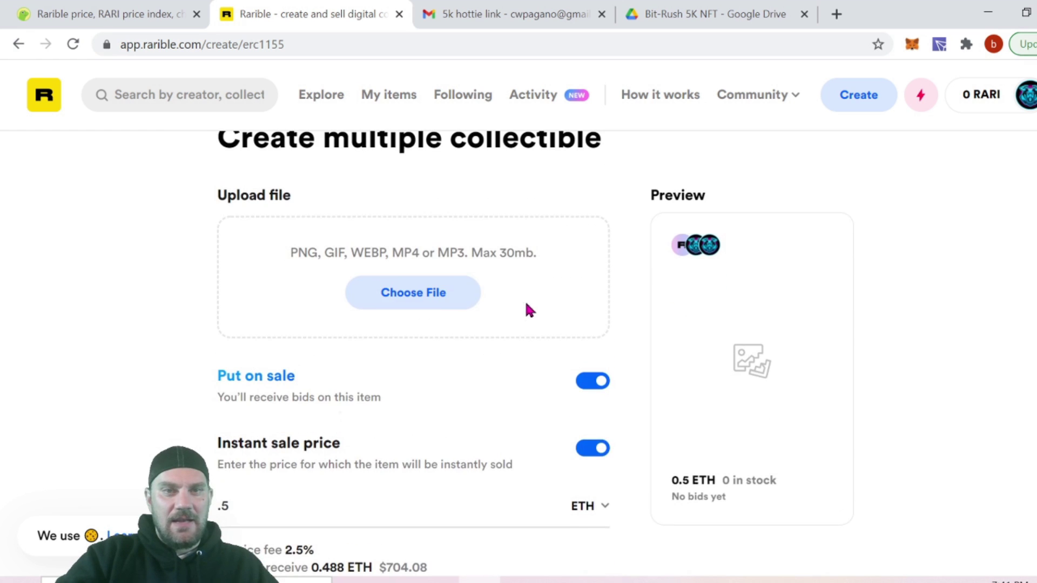
Upload the popsicle image dated 2/28/2021 5:13 PM from the Downloads folder as the collectible's file.
left_click(438, 302)
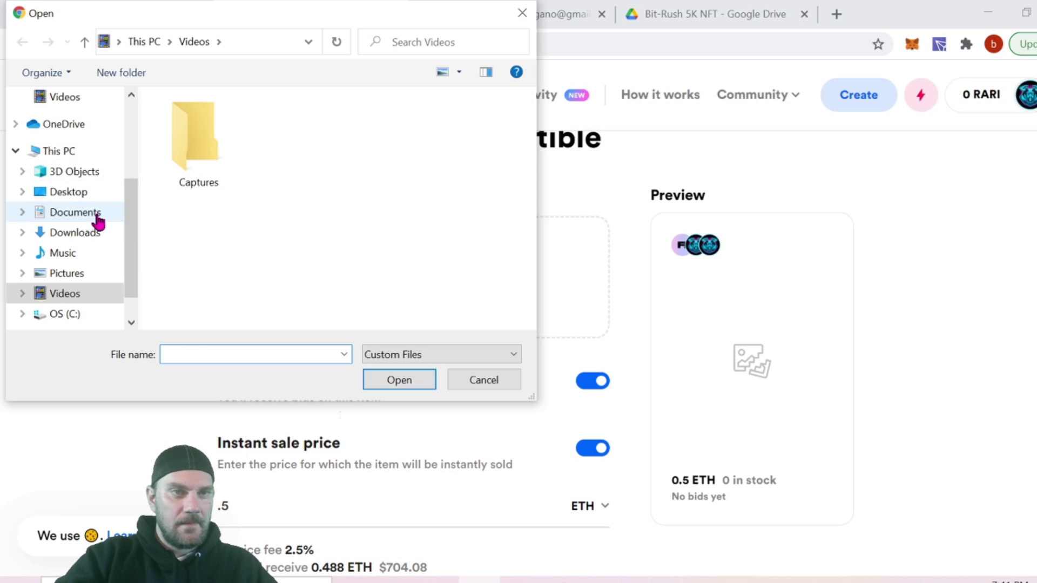
left_click(96, 236)
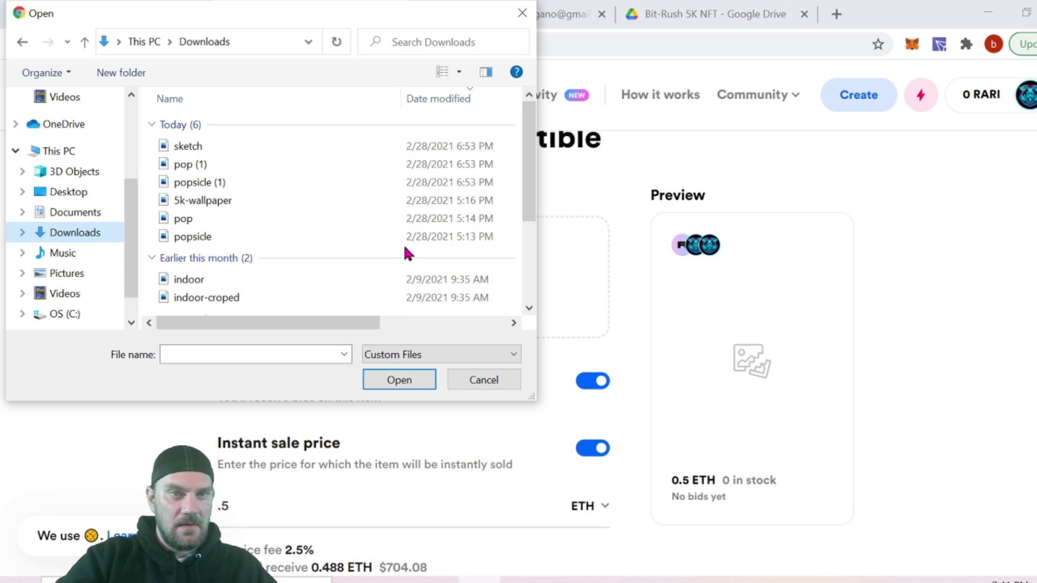
left_click(256, 238)
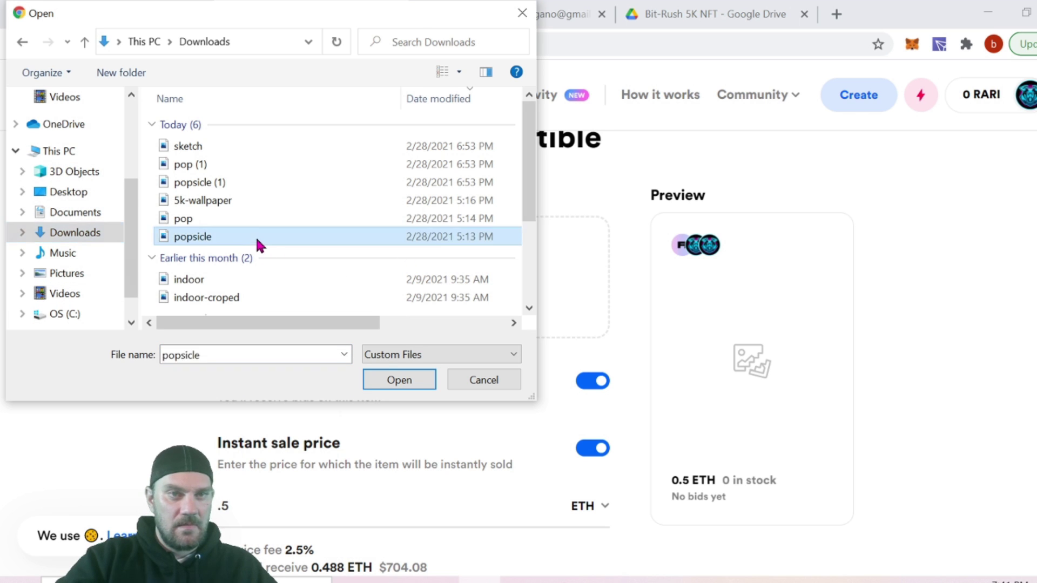
left_click(399, 383)
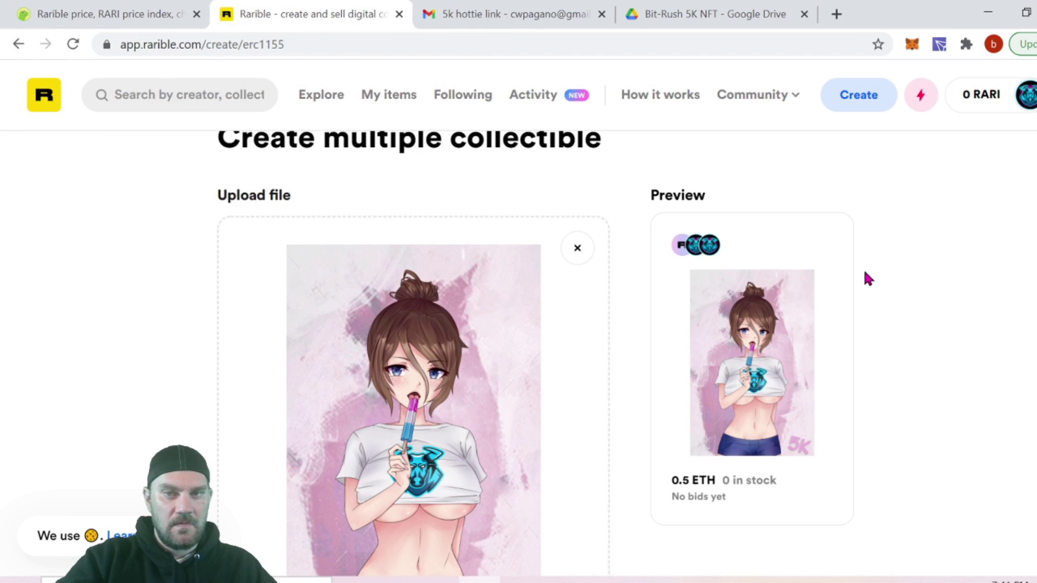
Paste the existing "Popsicle" listing's commemorative text about 5,000 subscribers into the new collectible's description.
scroll(949, 273, "down", 2)
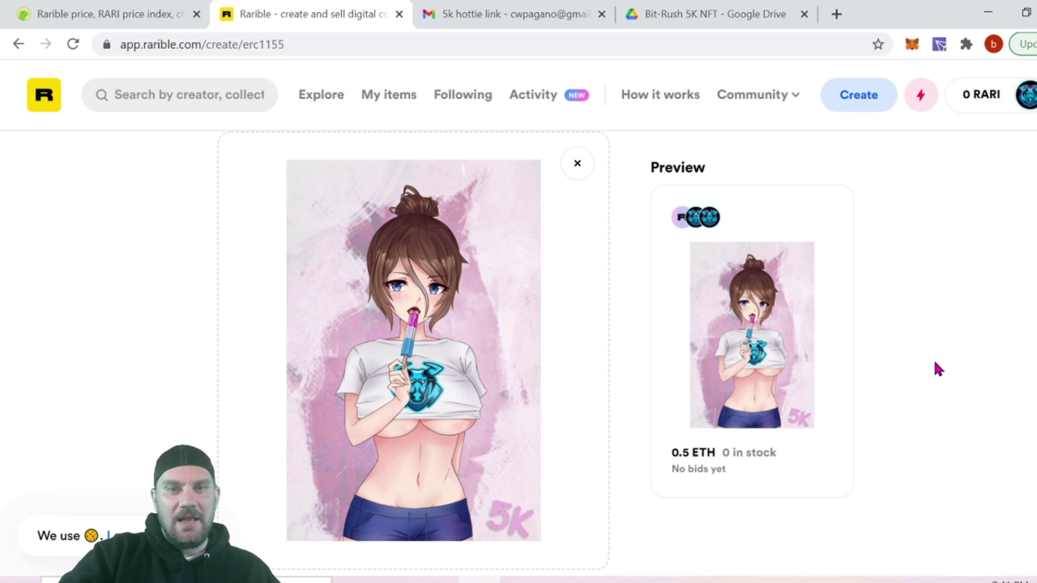
scroll(937, 368, "down", 6)
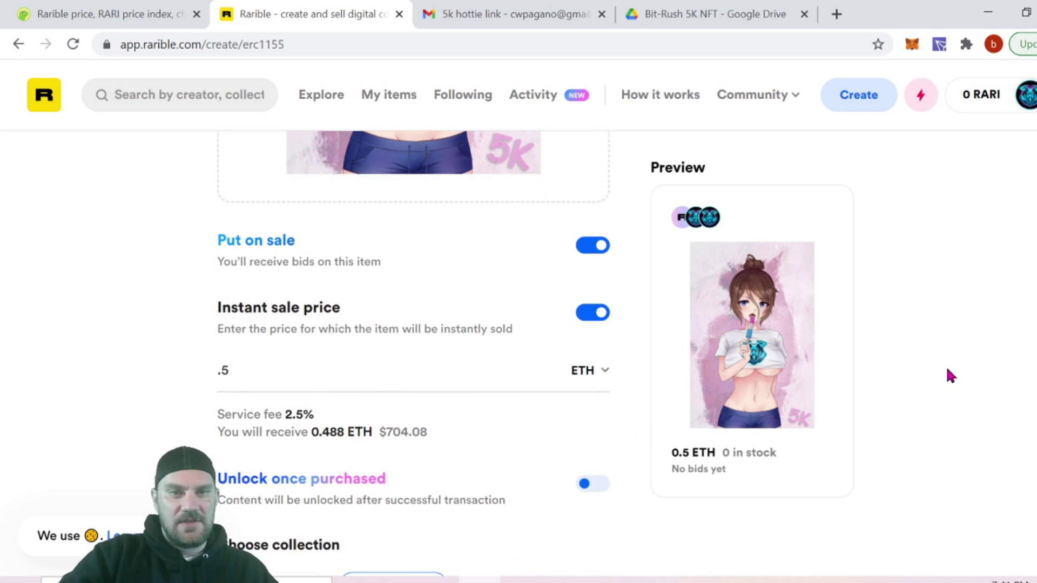
scroll(956, 364, "down", 4)
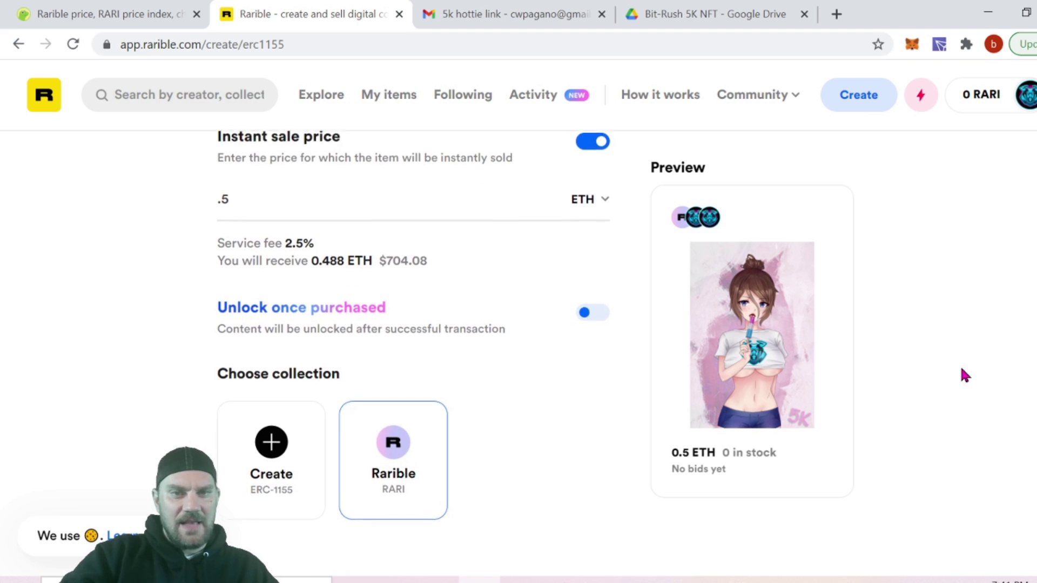
scroll(962, 367, "down", 3)
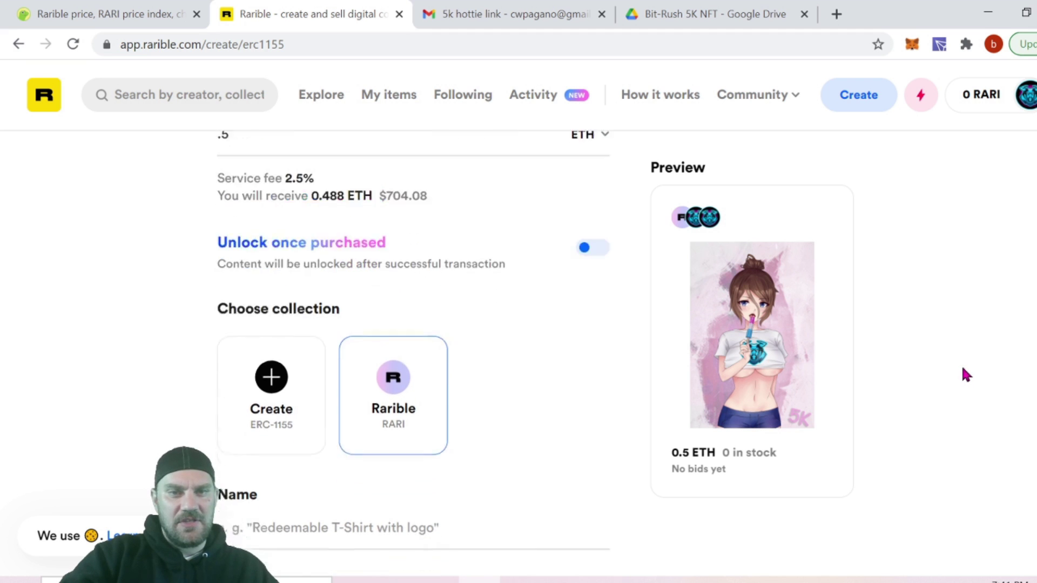
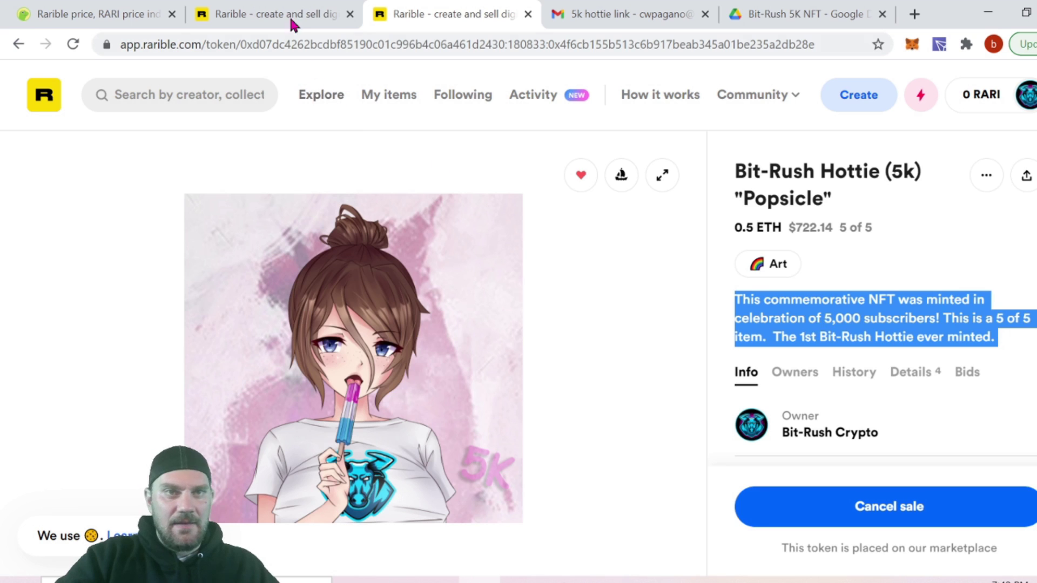
scroll(446, 269, "up", 1)
left_click(293, 348)
right_click(292, 348)
left_click(349, 216)
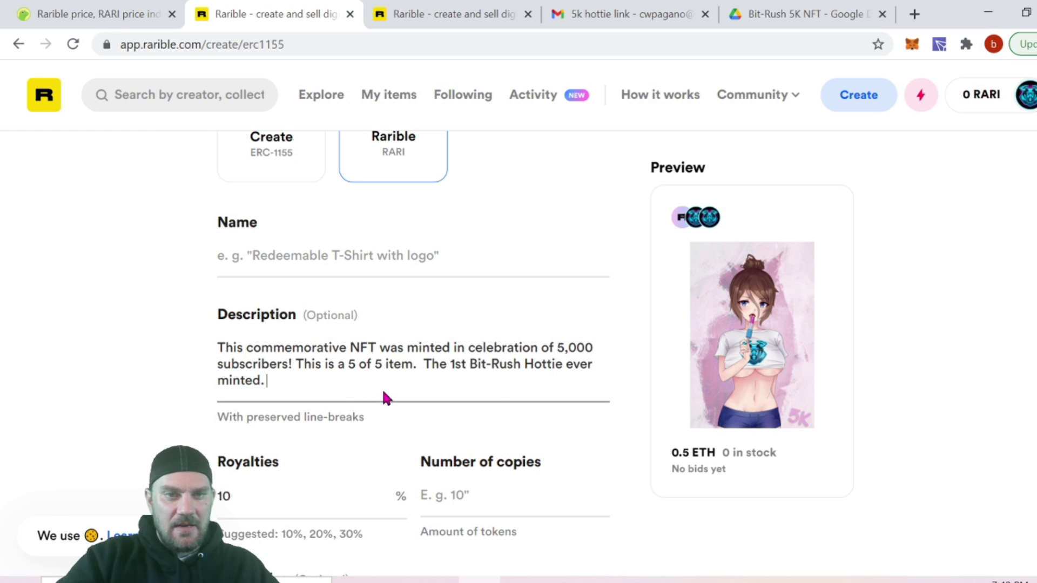
Add "(Deluxe Edition)" to the end of the collectible's description.
type("(")
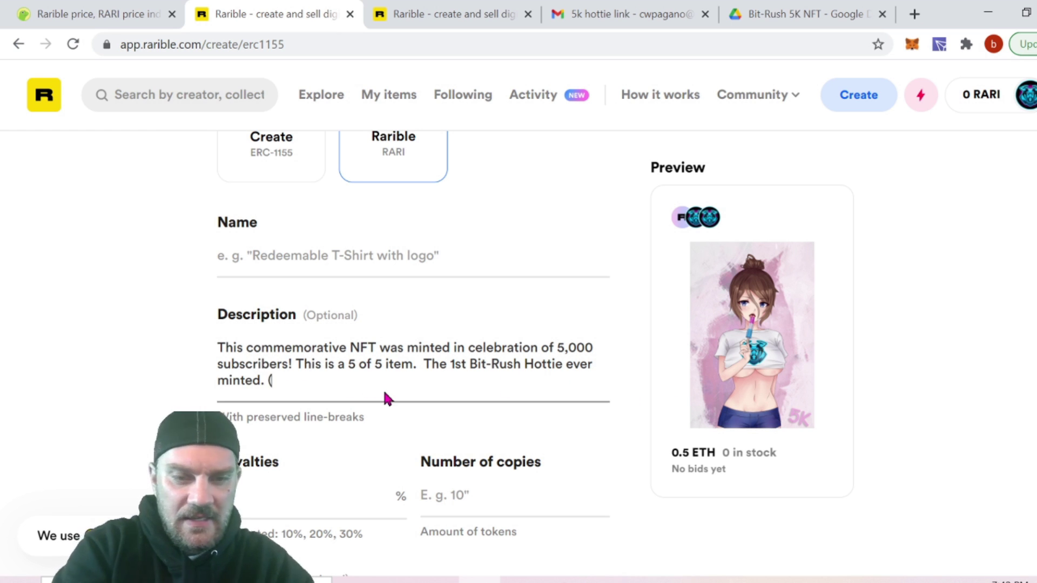
type("Deluxe")
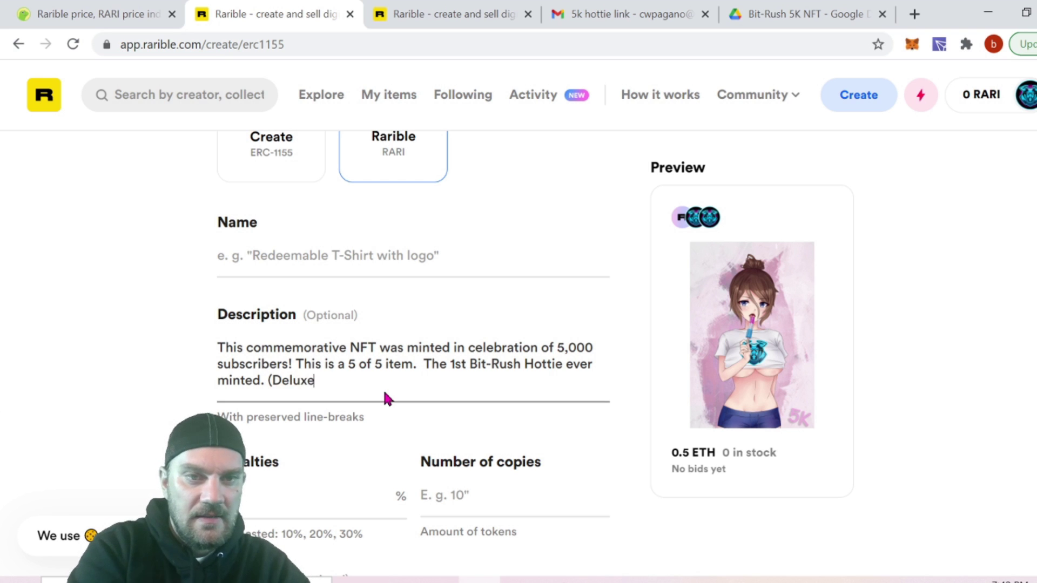
type(" Edition")
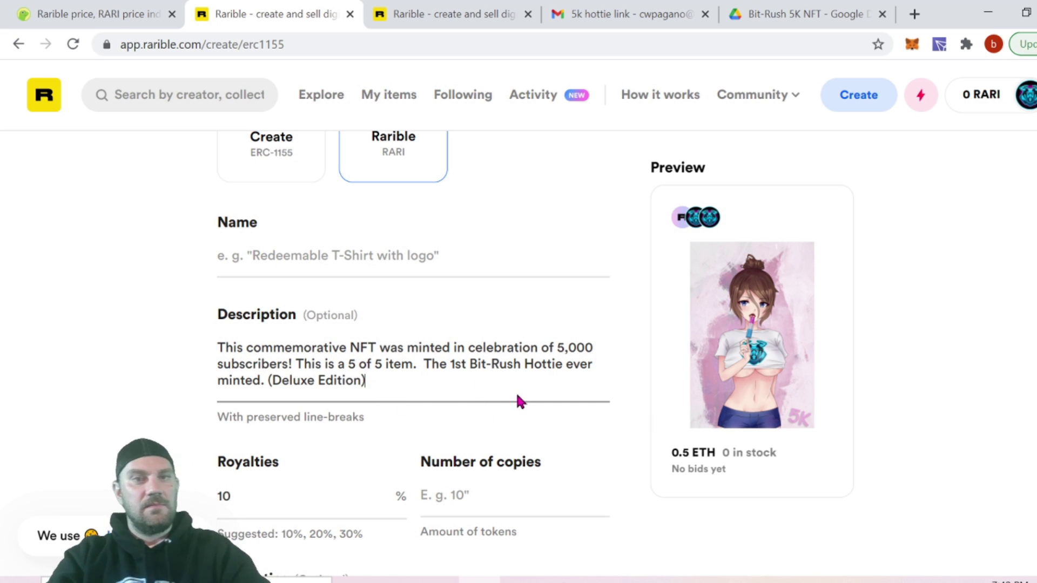
type(")")
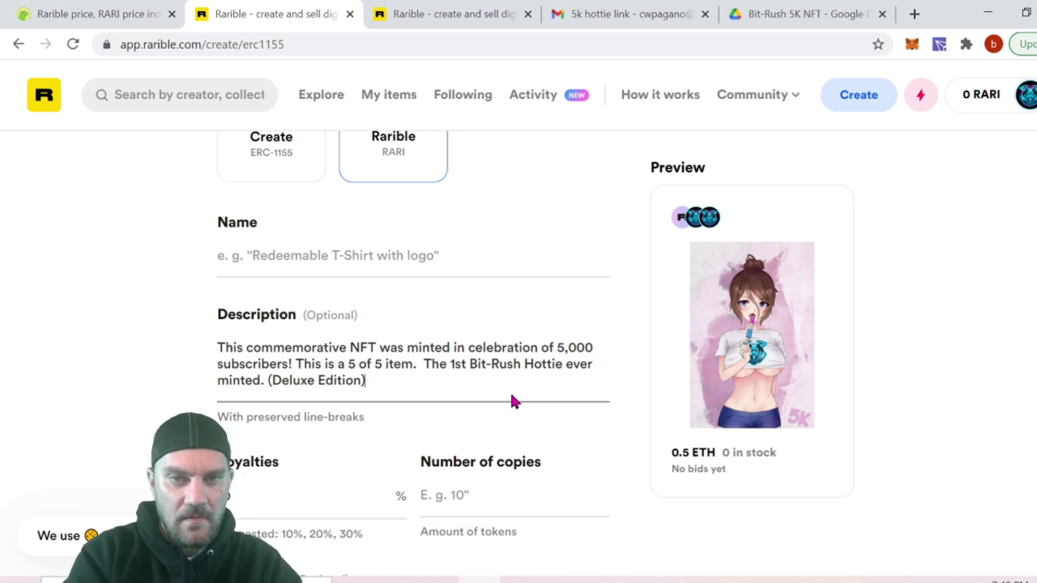
Continue the description after the edition note with "Unlockable Wallpaper and Sketch.".
type(" U")
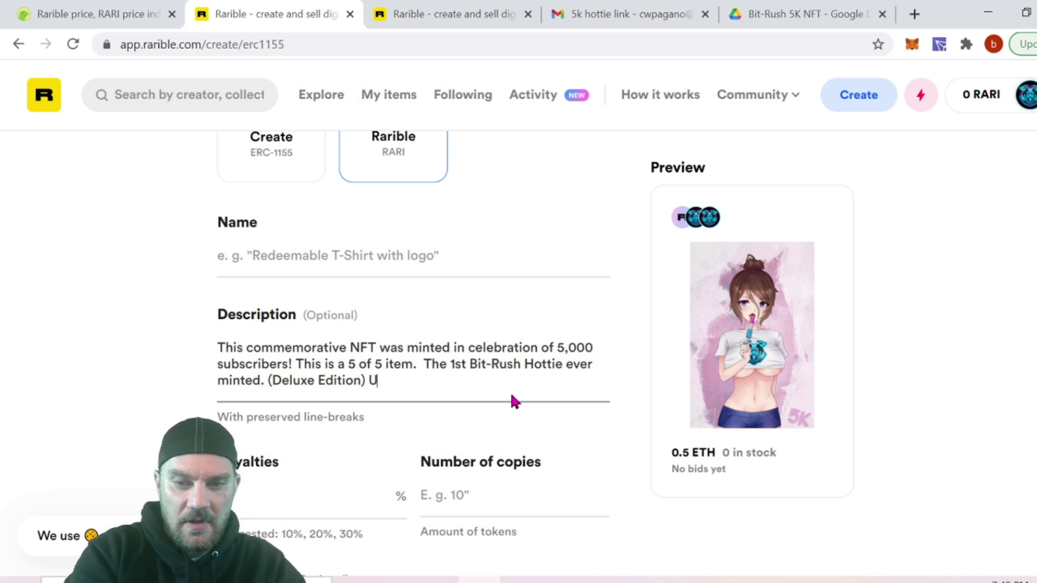
type("nlockable w")
key("BackSpace")
type("W")
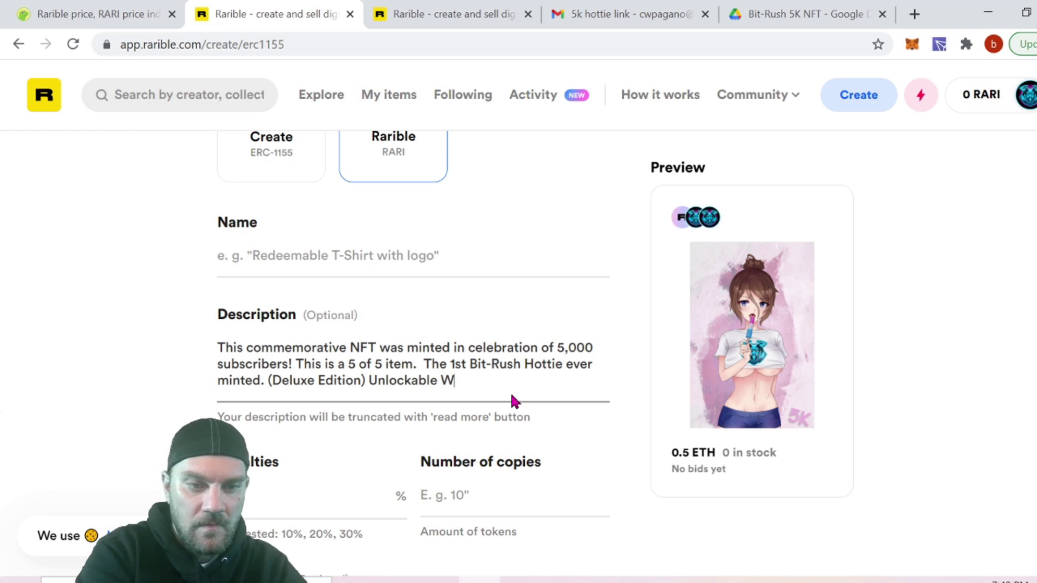
type("allpaper")
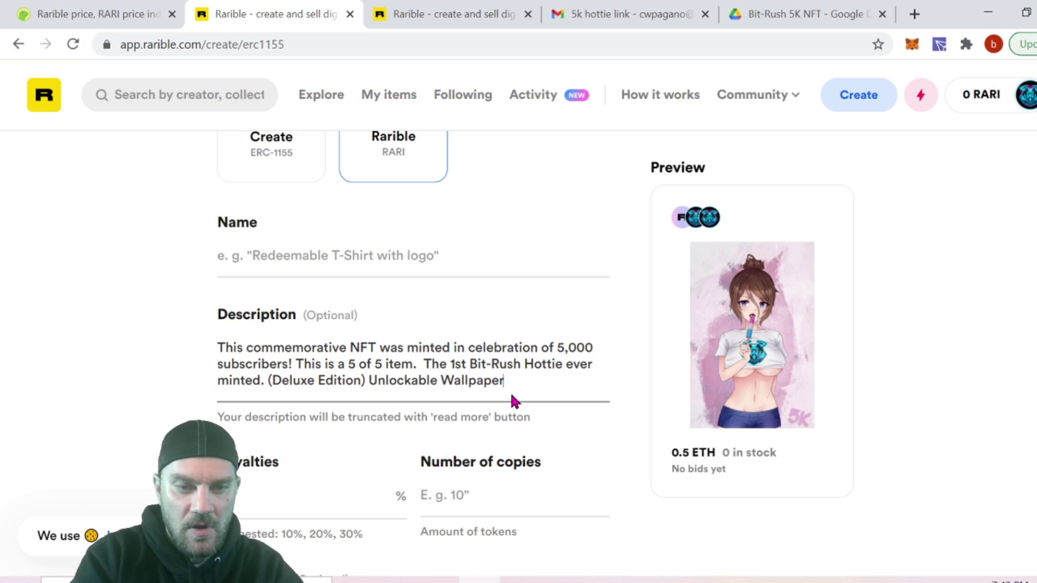
type(" and Line")
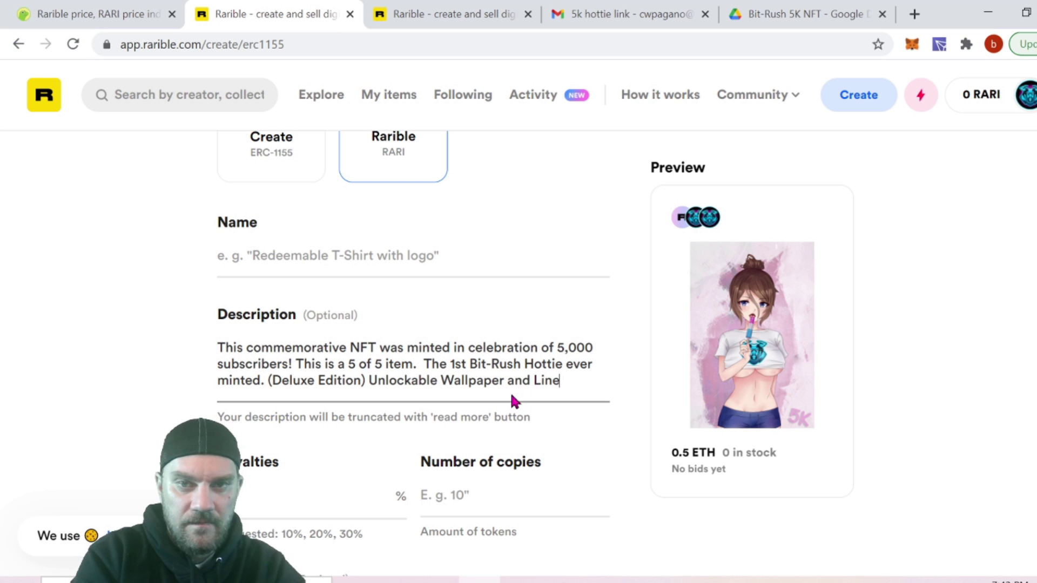
key("BackSpace")
key("BackSpace")
key("BackSpace")
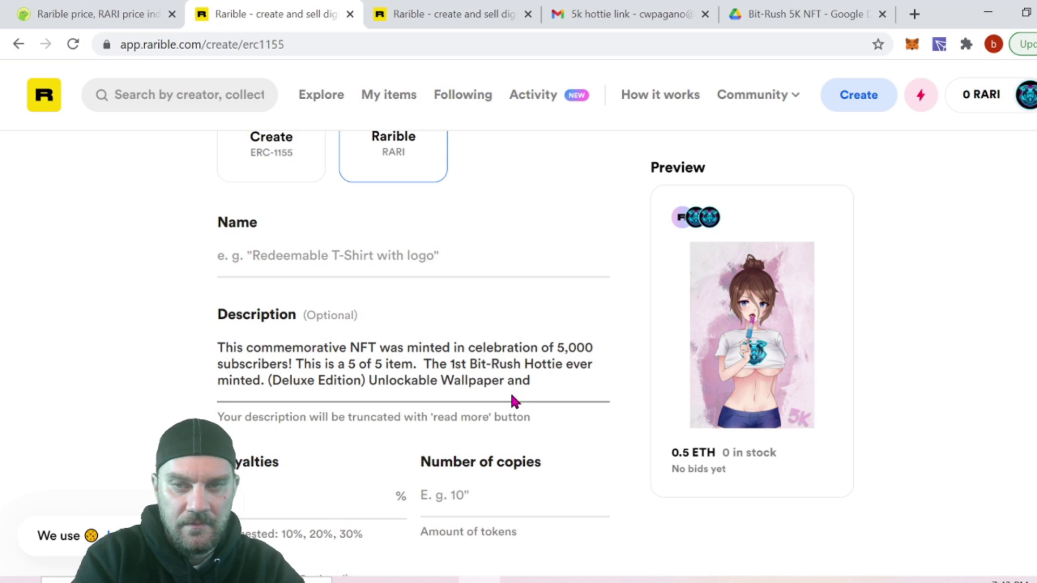
type("Sketch")
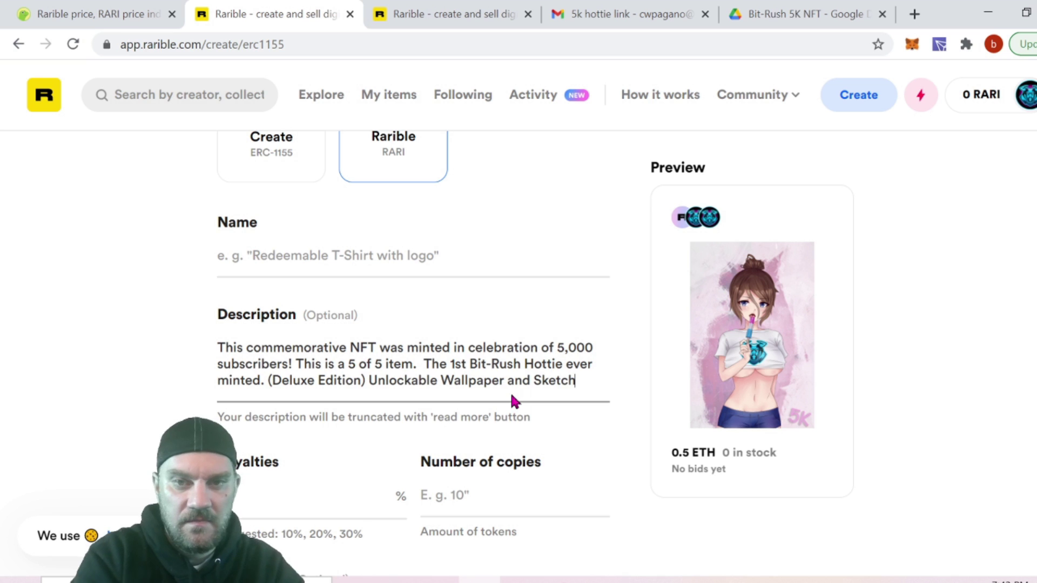
type(".")
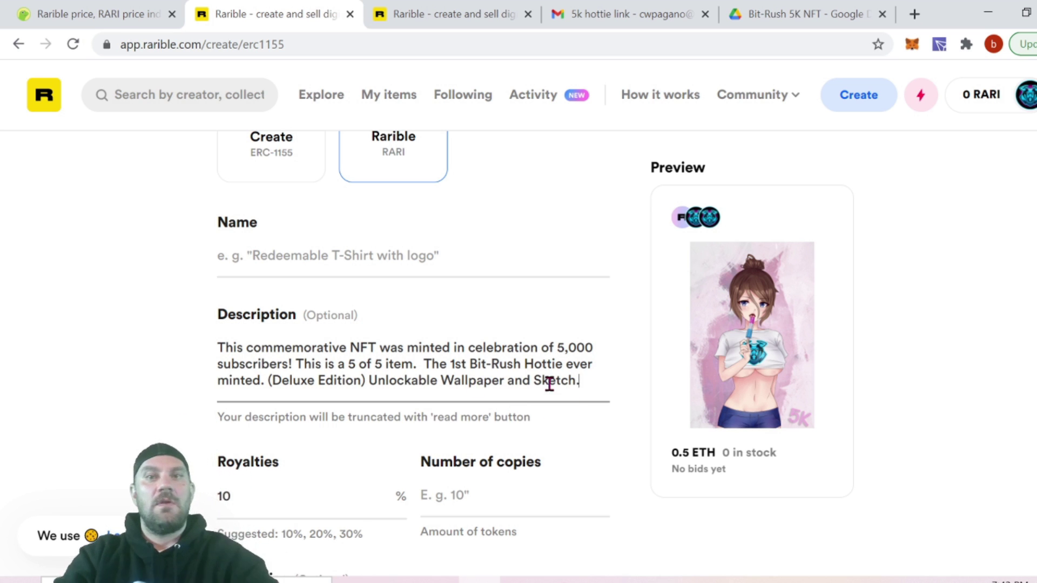
Insert the word "Original" before "Sketch" in the description's last sentence.
left_click(534, 381)
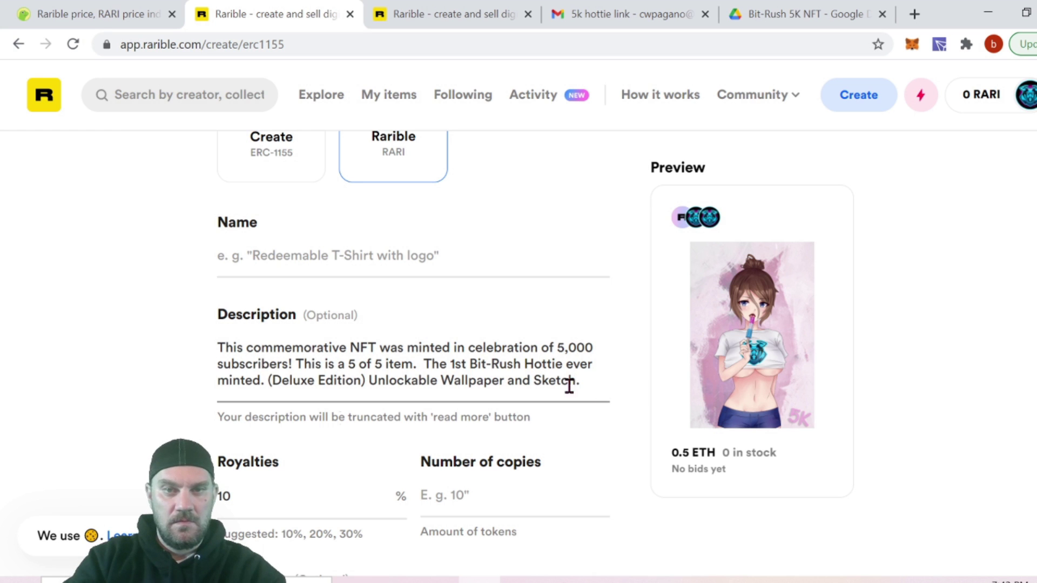
type("Ori")
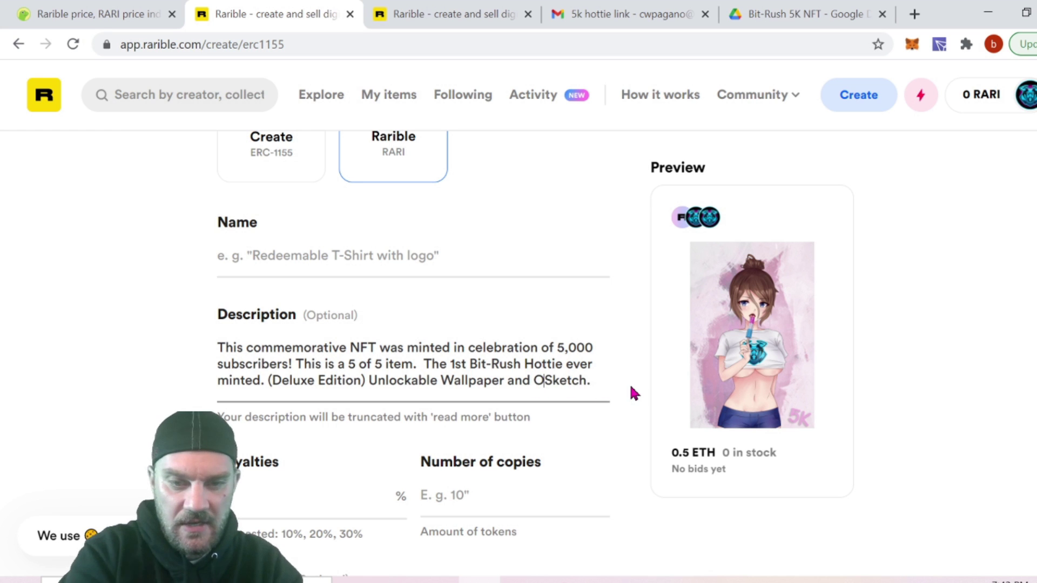
type("ginal")
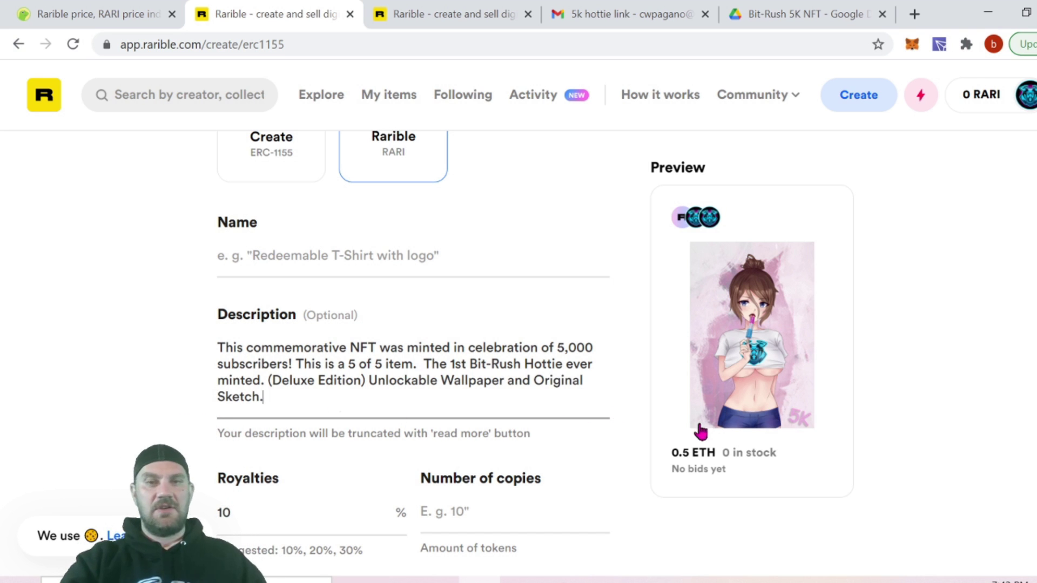
Copy the title Bit-Rush Hottie (5k) "Popsicle" from the existing listing and paste it as the new collectible's name.
scroll(669, 436, "down", 1)
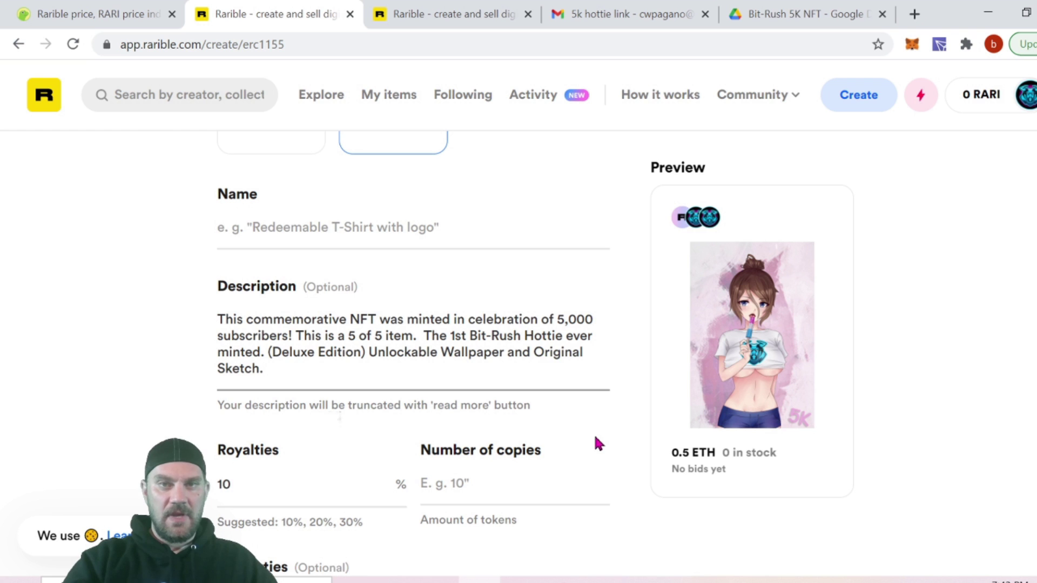
left_click(423, 11)
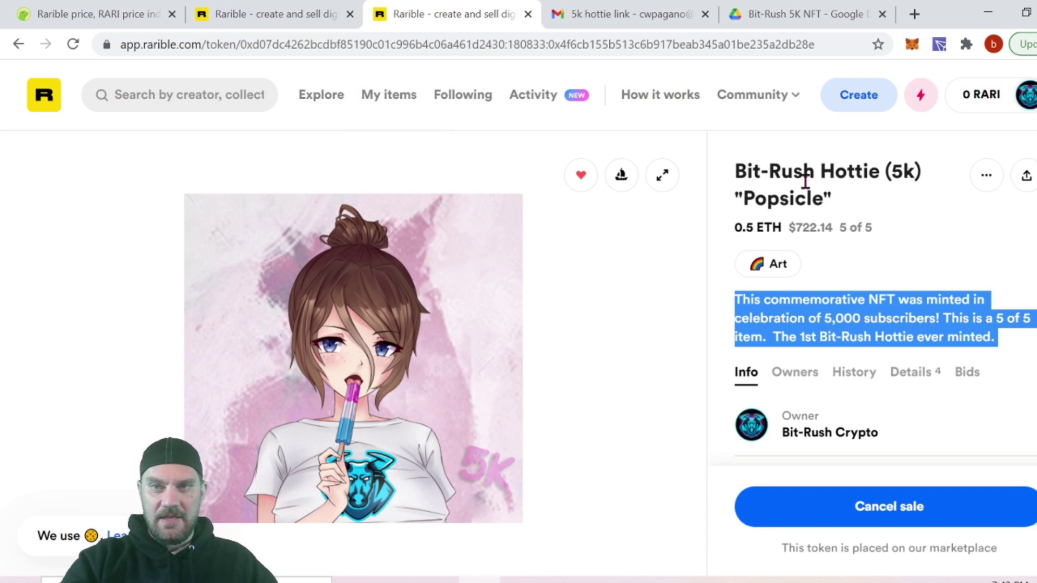
left_click_drag(836, 204, 737, 170)
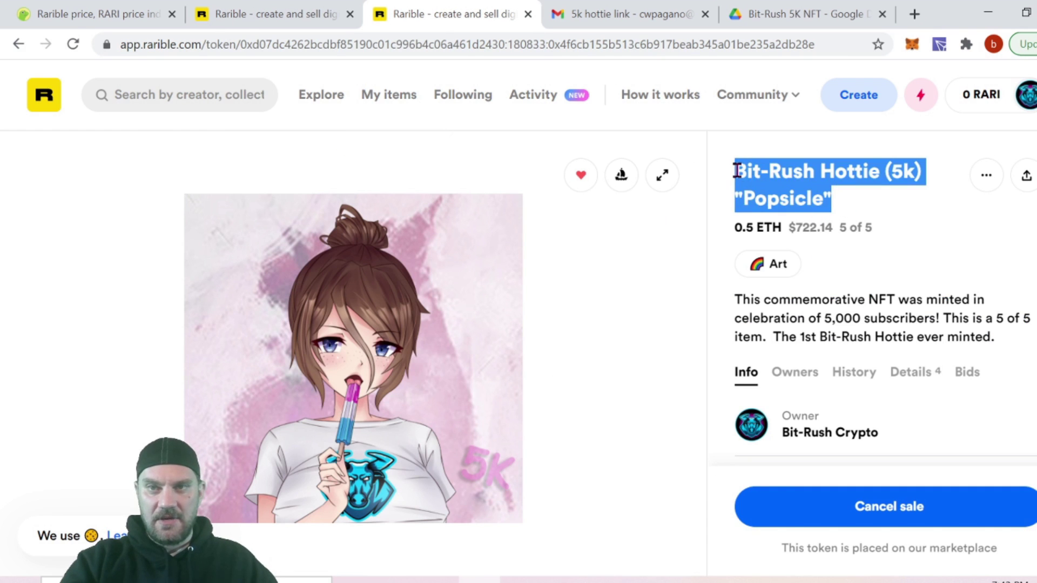
right_click(737, 172)
left_click(790, 195)
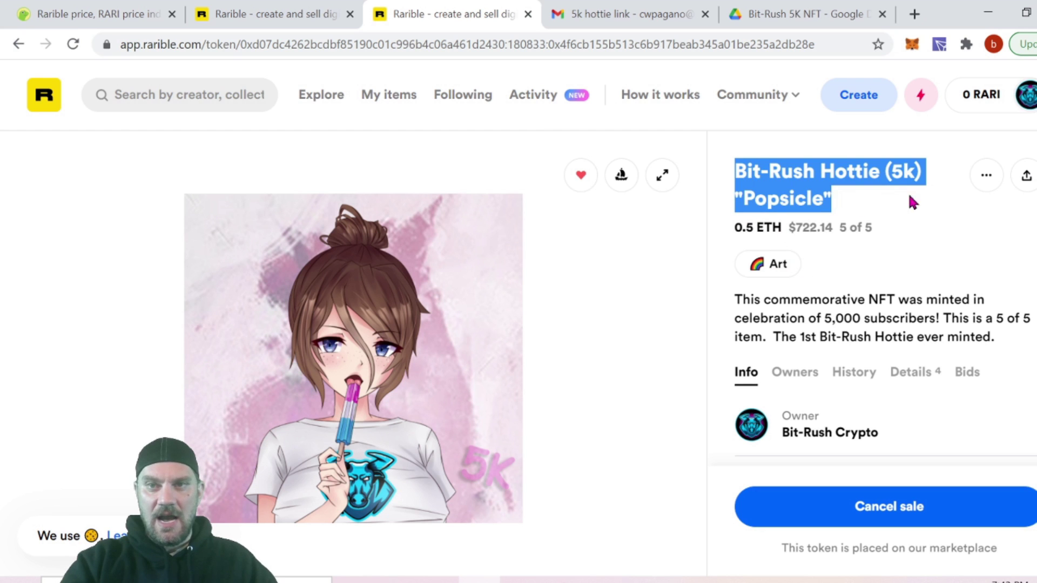
left_click(292, 16)
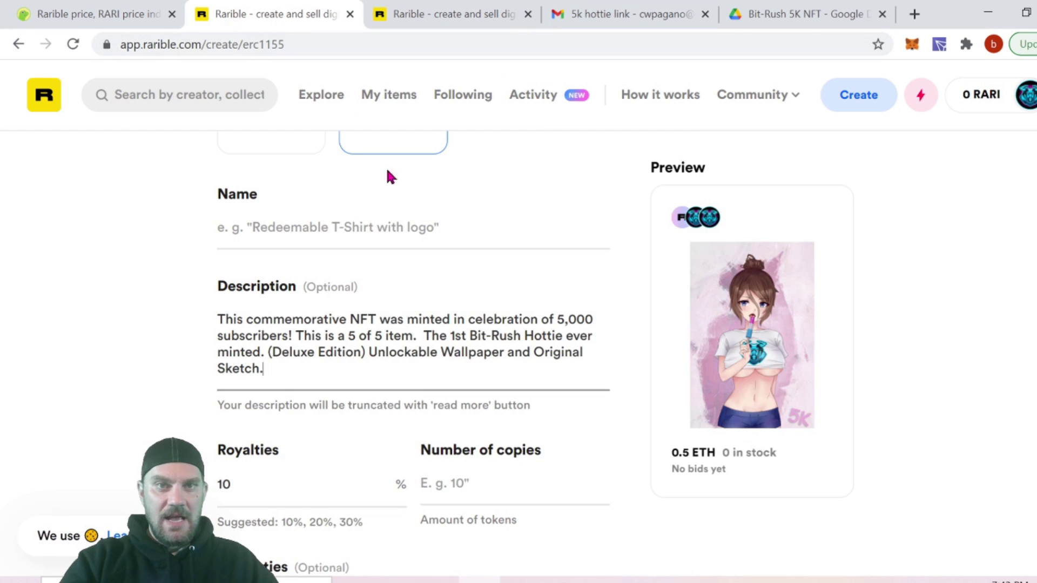
right_click(351, 230)
left_click(417, 365)
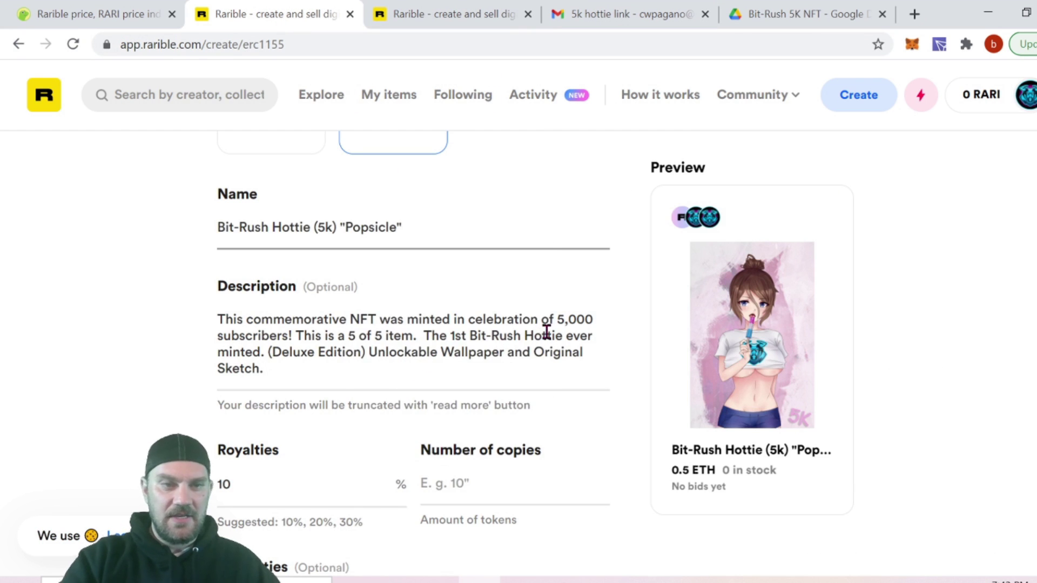
Append "(Deluxe Edition)" to the end of the new collectible's name, with both words capitalized.
type("(")
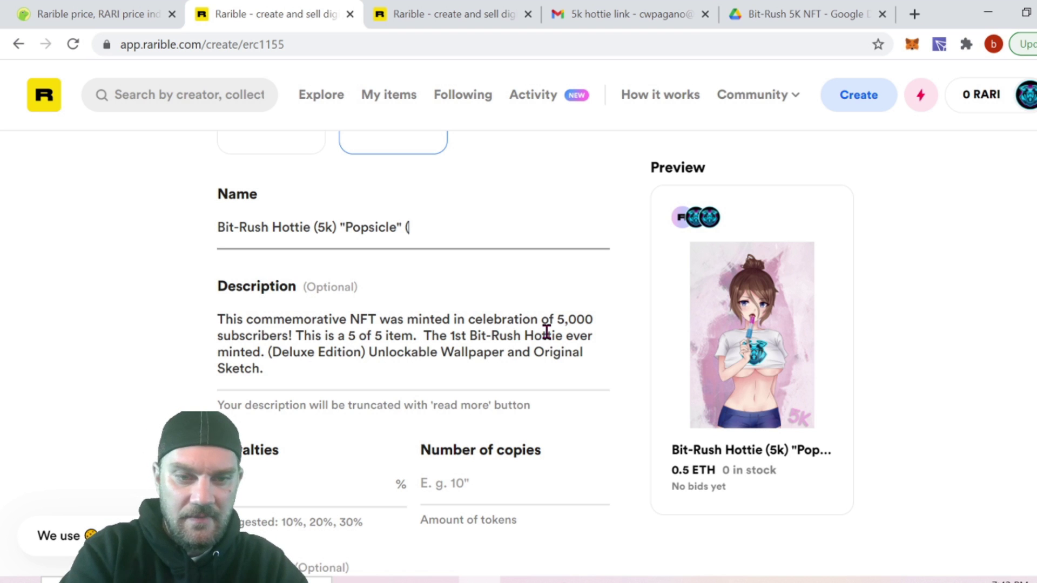
type("Delu")
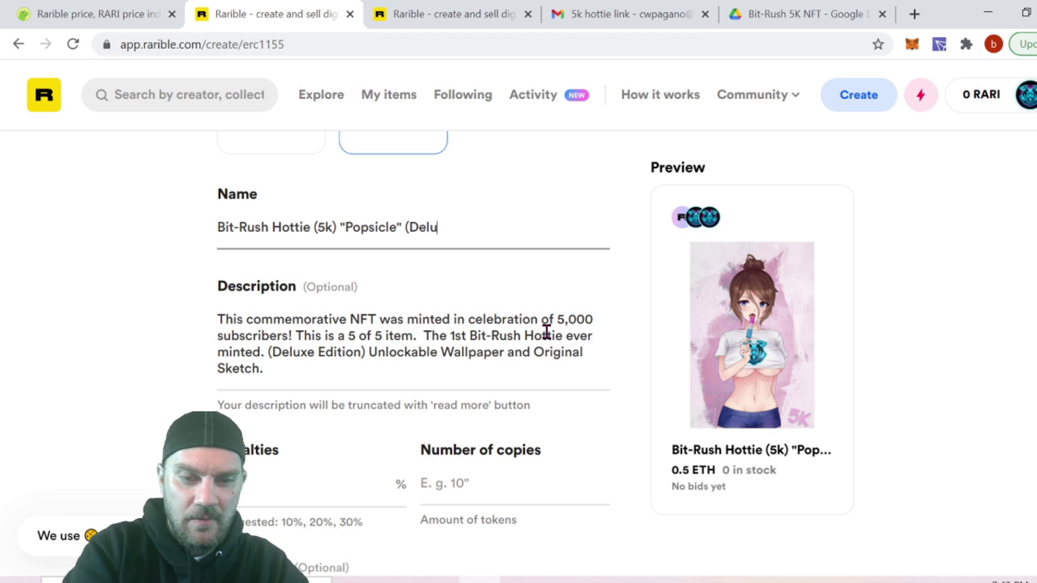
type("xe edi")
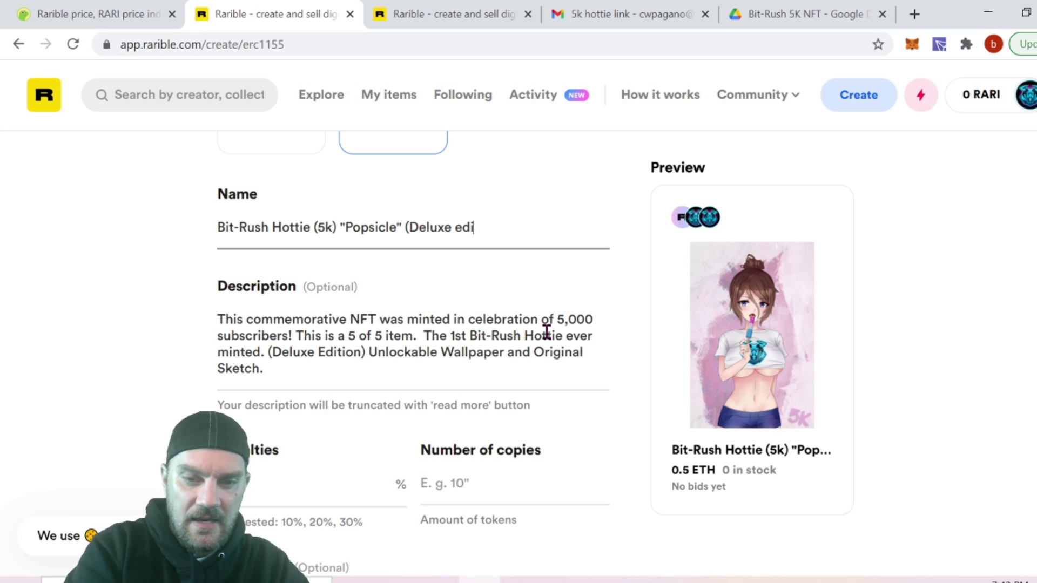
type("tion)")
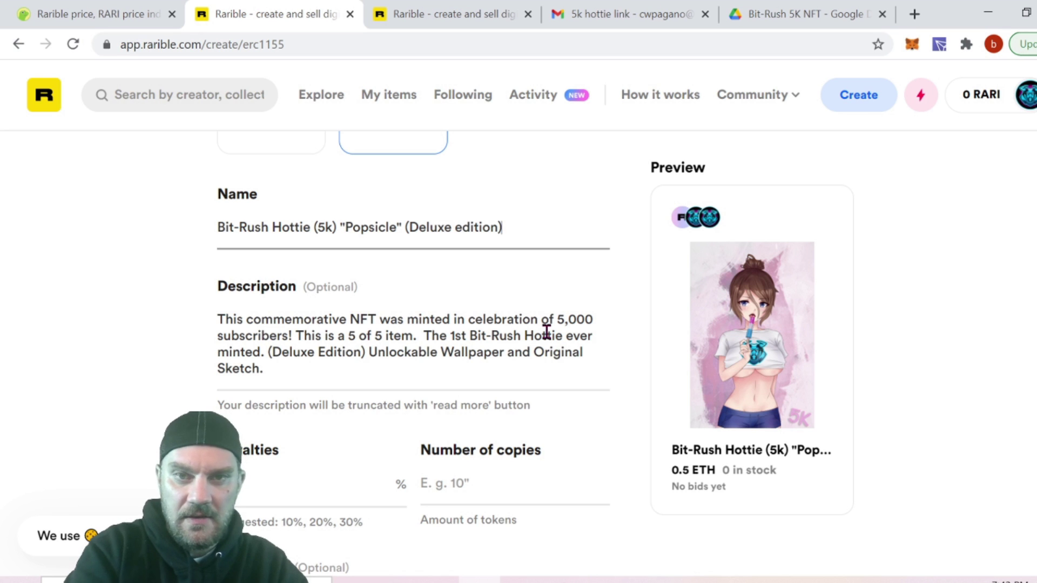
left_click(463, 221)
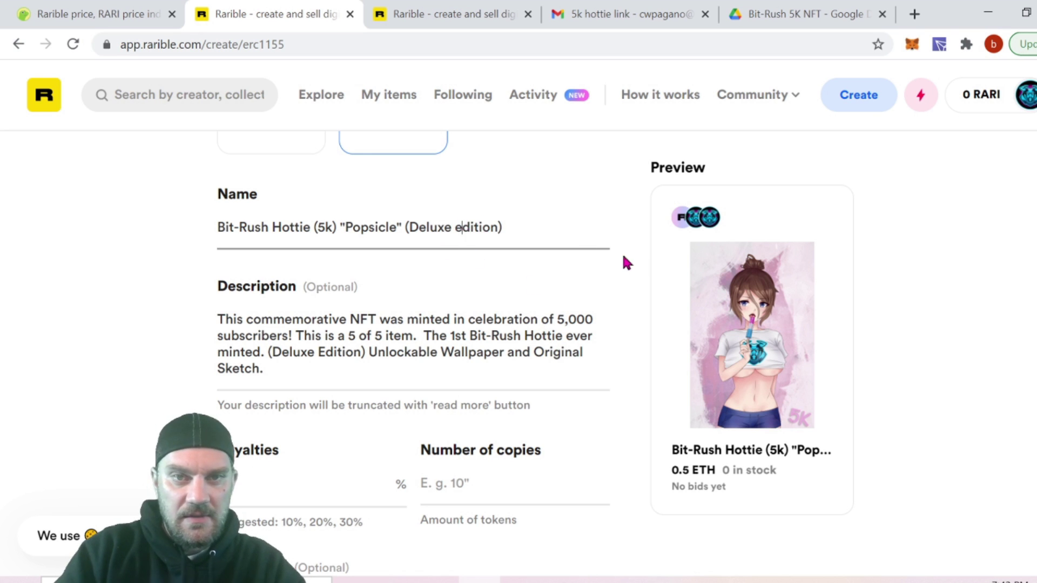
key("BackSpace")
type("E")
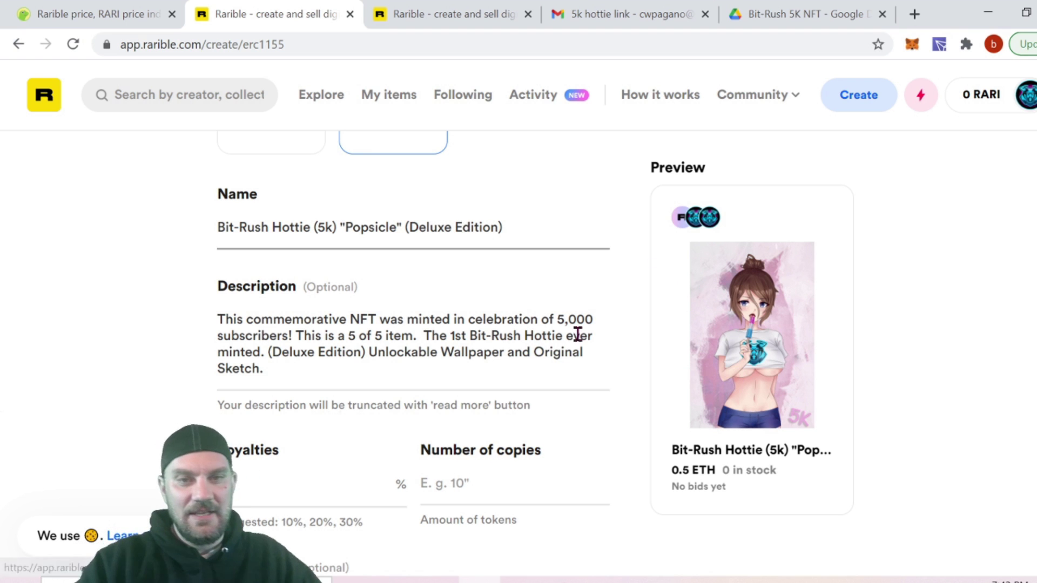
Set the collectible's royalties to 33% and the number of copies to 5.
scroll(579, 335, "down", 3)
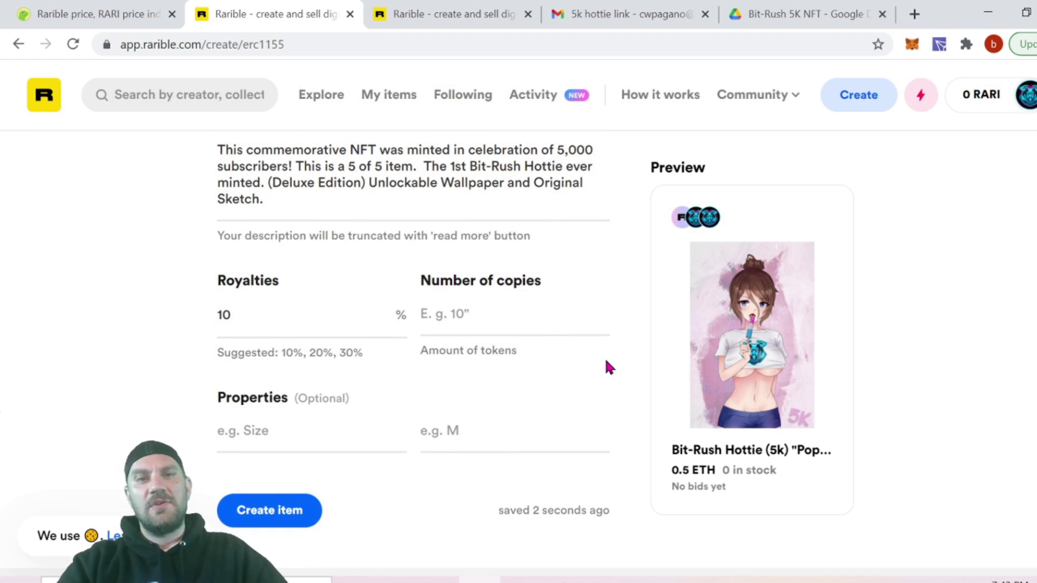
left_click(241, 312)
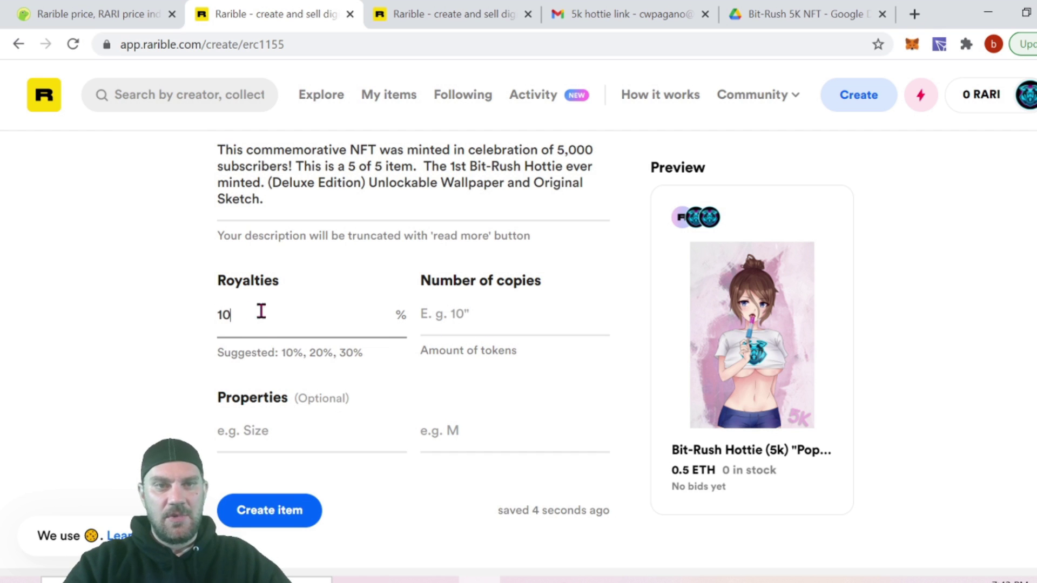
left_click_drag(240, 315, 201, 324)
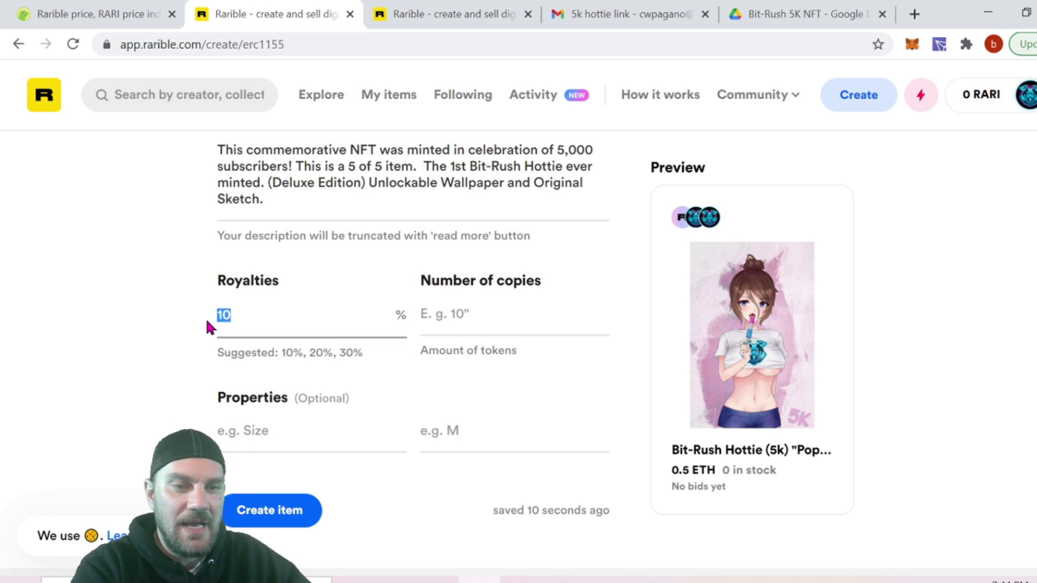
type("33")
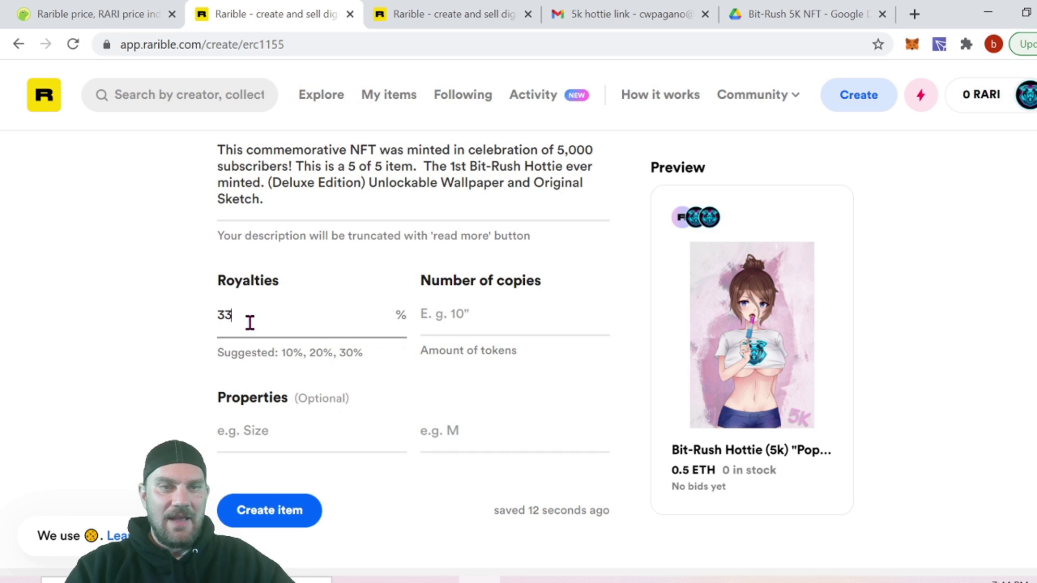
double_click(223, 316)
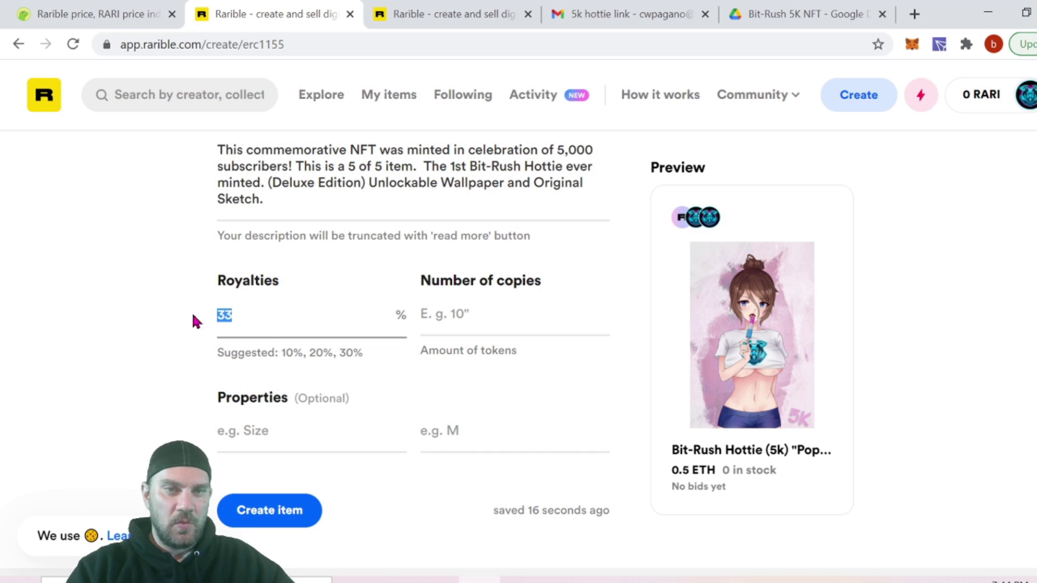
left_click(538, 366)
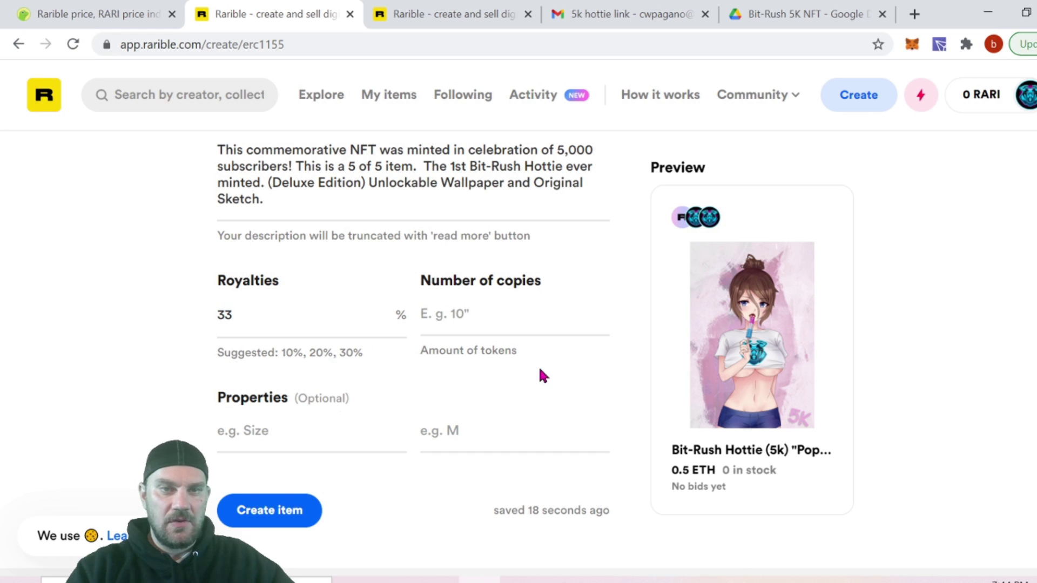
left_click(460, 316)
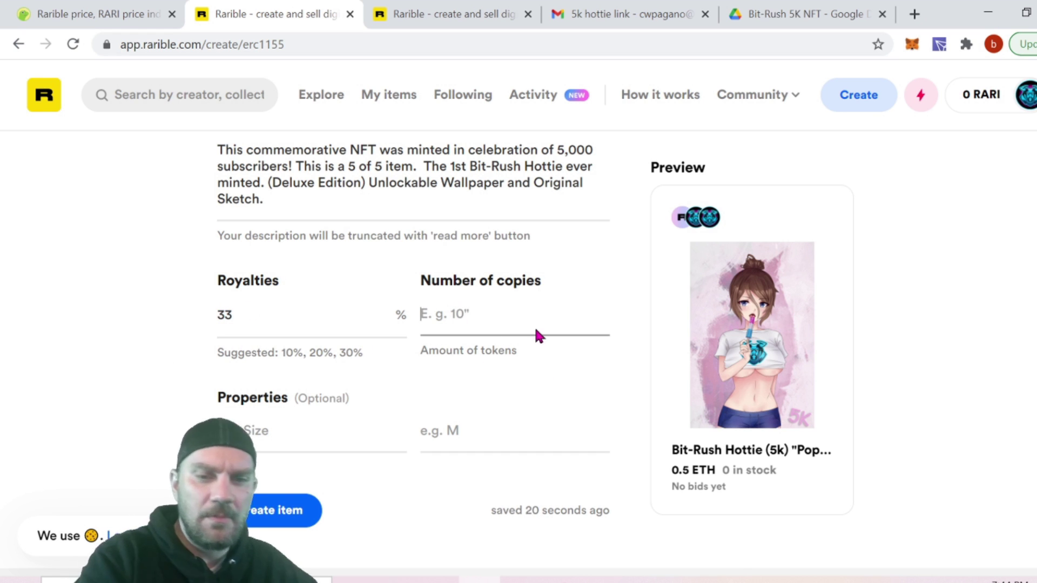
type("5")
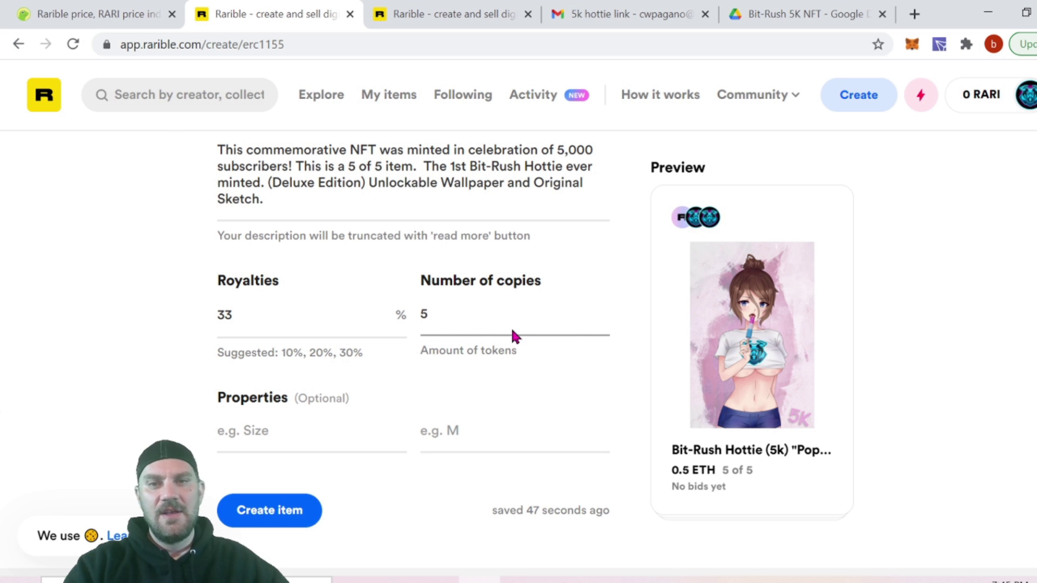
Review the whole creation form, from the uploaded image and sale price through the name, description, royalties and copies.
scroll(970, 343, "up", 3)
scroll(967, 346, "up", 10)
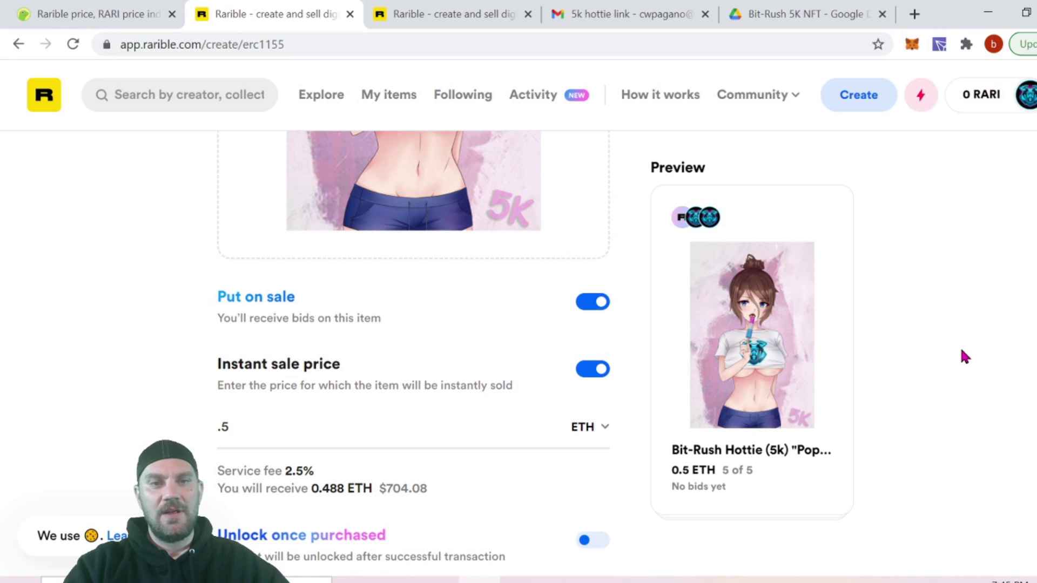
scroll(963, 346, "up", 6)
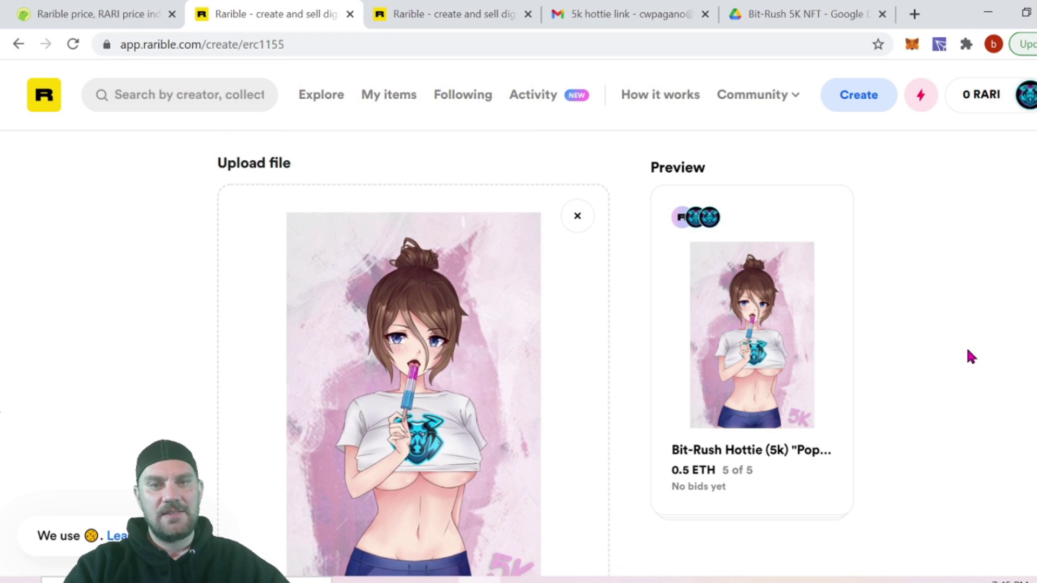
scroll(966, 345, "down", 3)
scroll(969, 351, "down", 12)
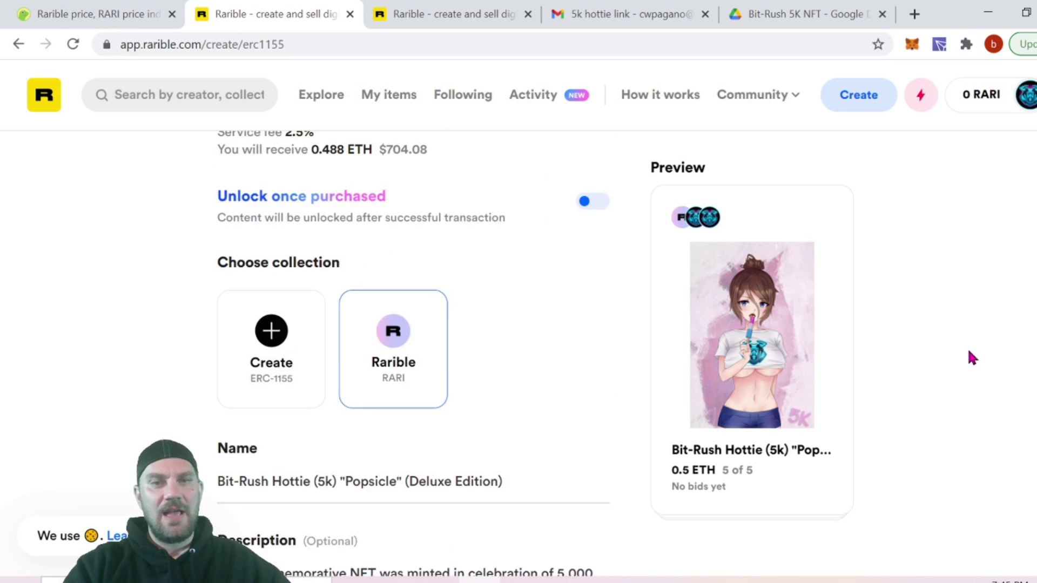
scroll(974, 358, "down", 2)
scroll(988, 375, "down", 6)
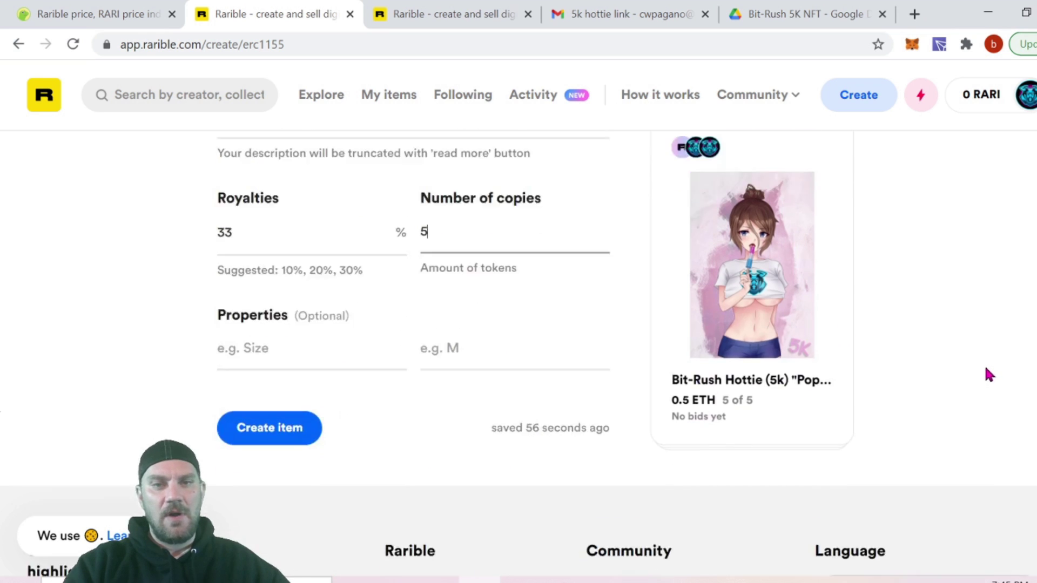
scroll(986, 369, "up", 4)
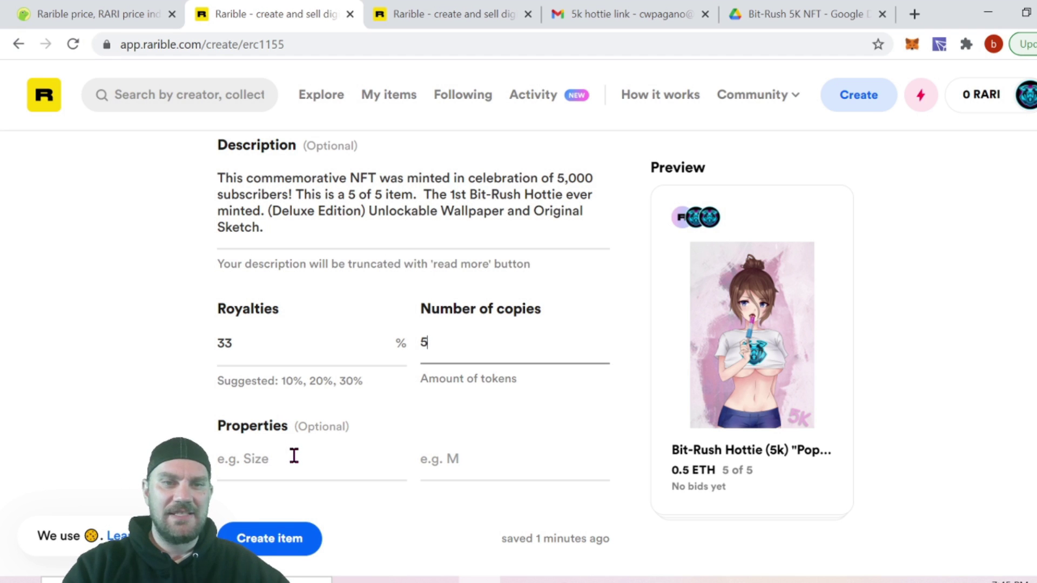
Copy the property name "YT Channel" from the existing listing's details and paste it as the new collectible's first property name.
left_click(438, 15)
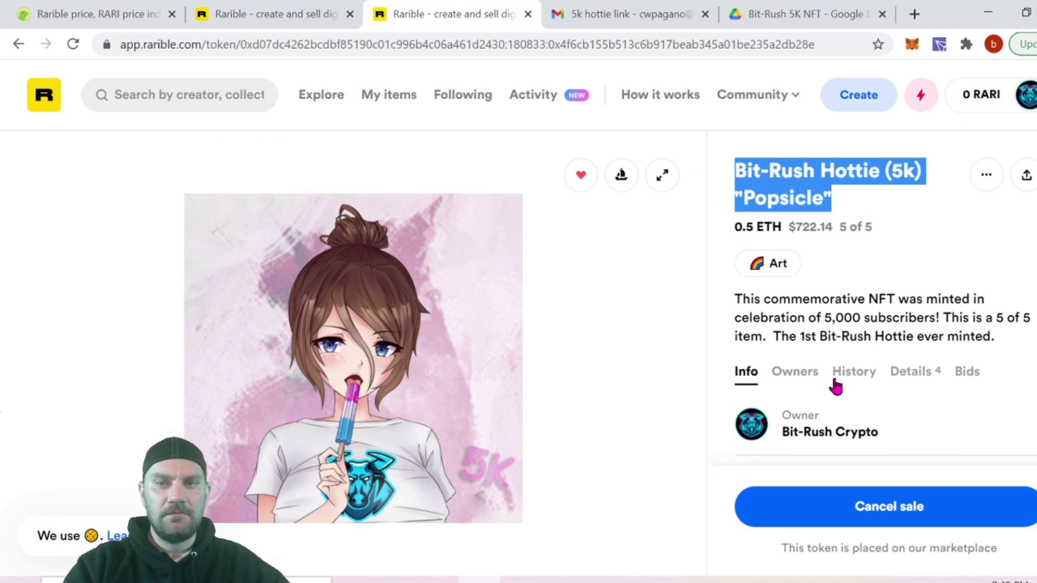
scroll(910, 289, "down", 3)
scroll(909, 289, "up", 3)
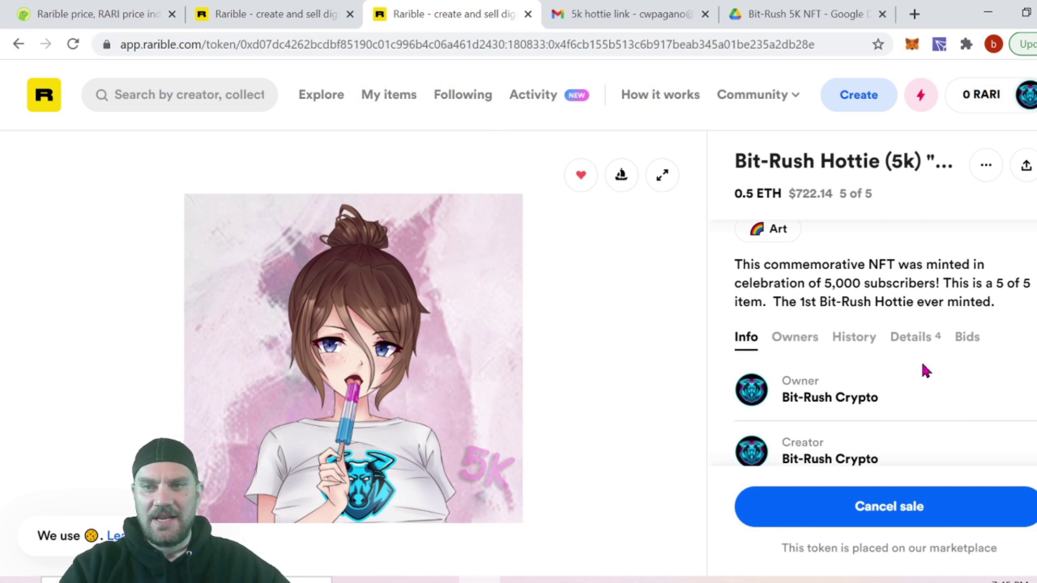
left_click(914, 338)
scroll(870, 372, "down", 2)
left_click_drag(797, 302, 736, 300)
right_click(747, 302)
left_click(779, 312)
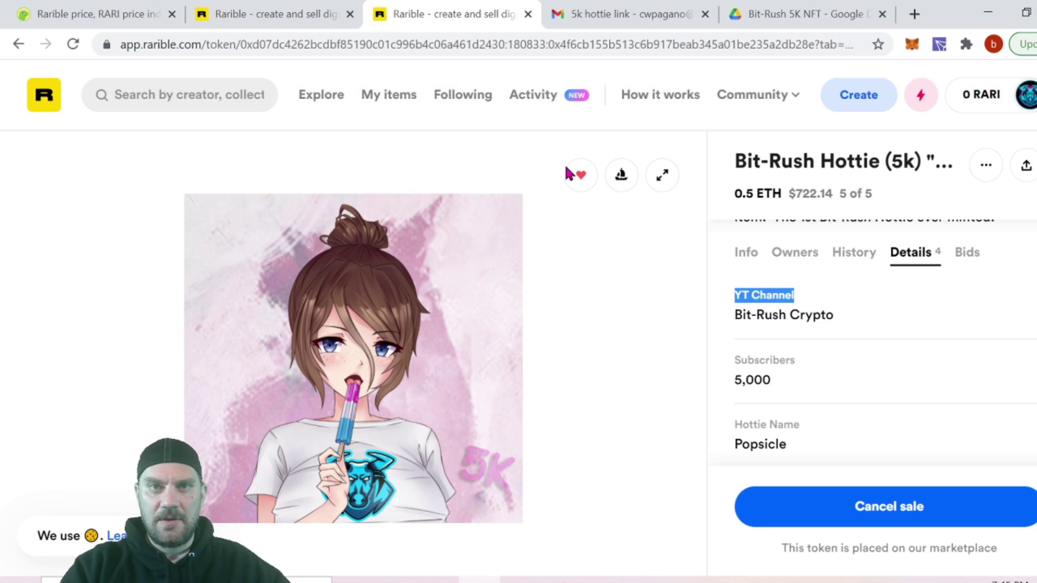
left_click(298, 15)
left_click(264, 460)
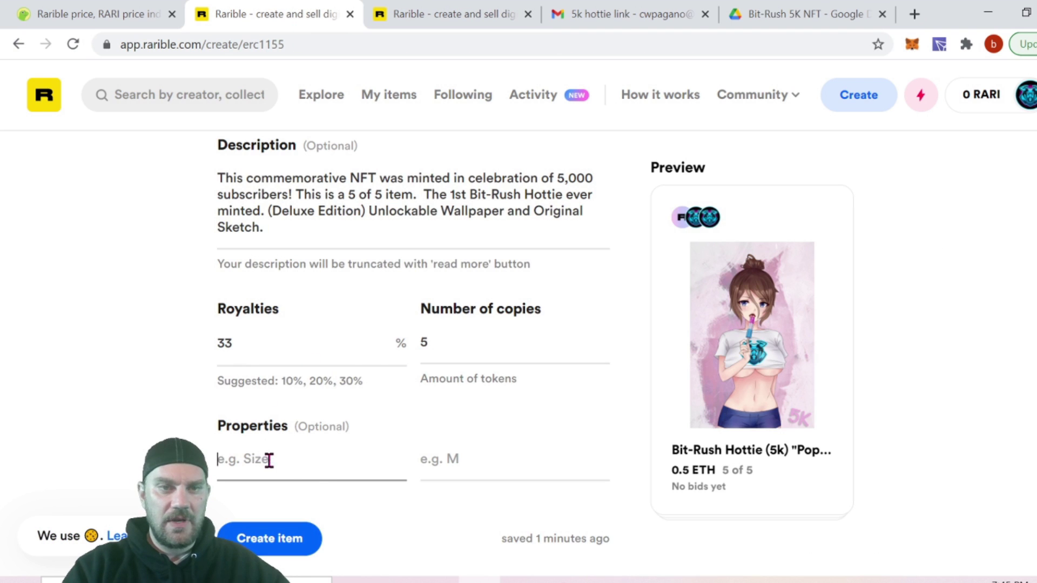
right_click(269, 459)
left_click(319, 348)
Copy "Bit-Rush Crypto" from the existing listing's details and paste it as the YT Channel property's value.
left_click(451, 460)
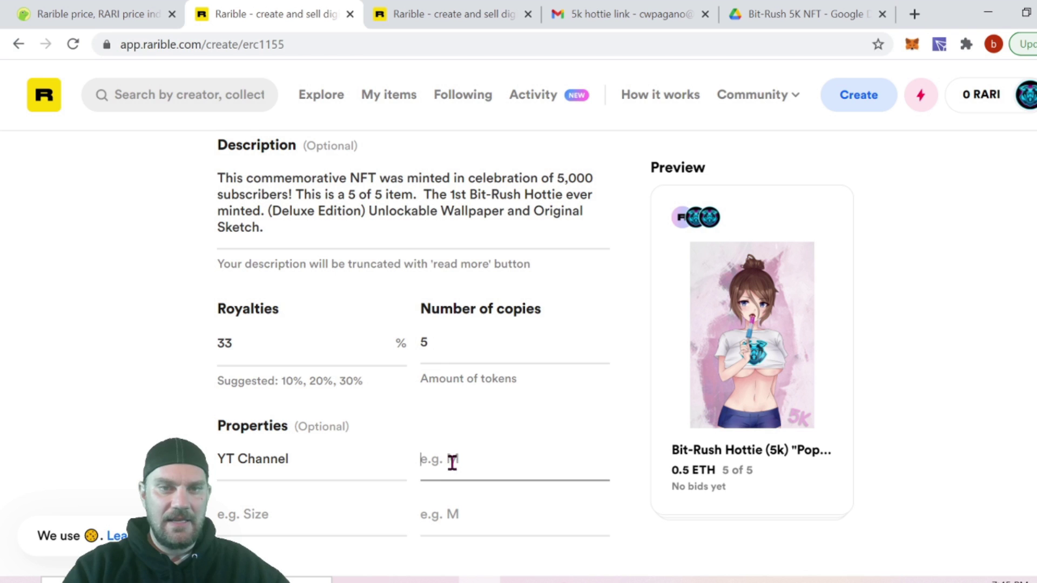
left_click(462, 16)
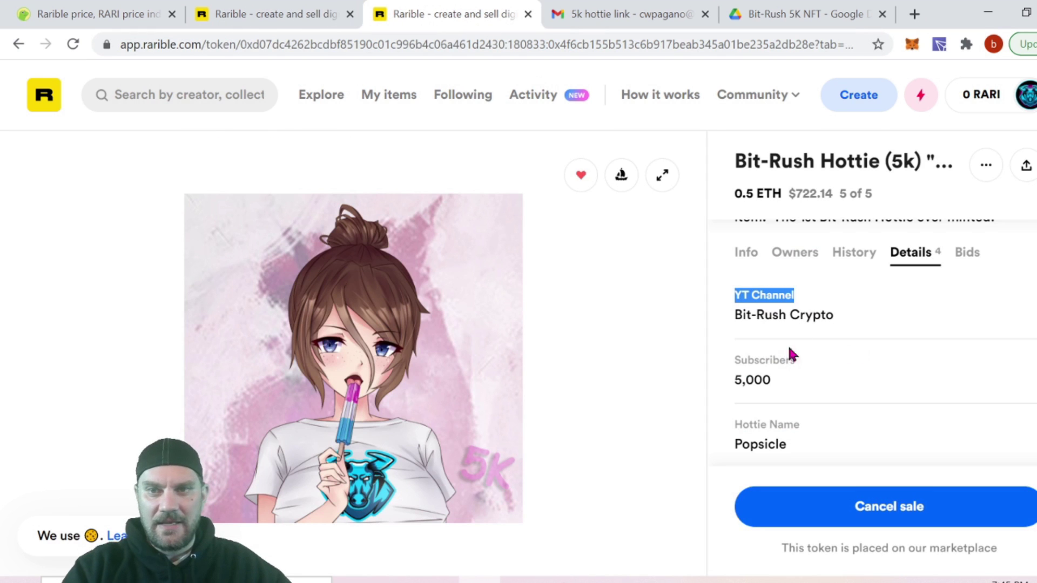
left_click_drag(837, 319, 753, 319)
right_click(767, 320)
left_click(792, 330)
left_click(301, 16)
right_click(469, 458)
left_click(534, 347)
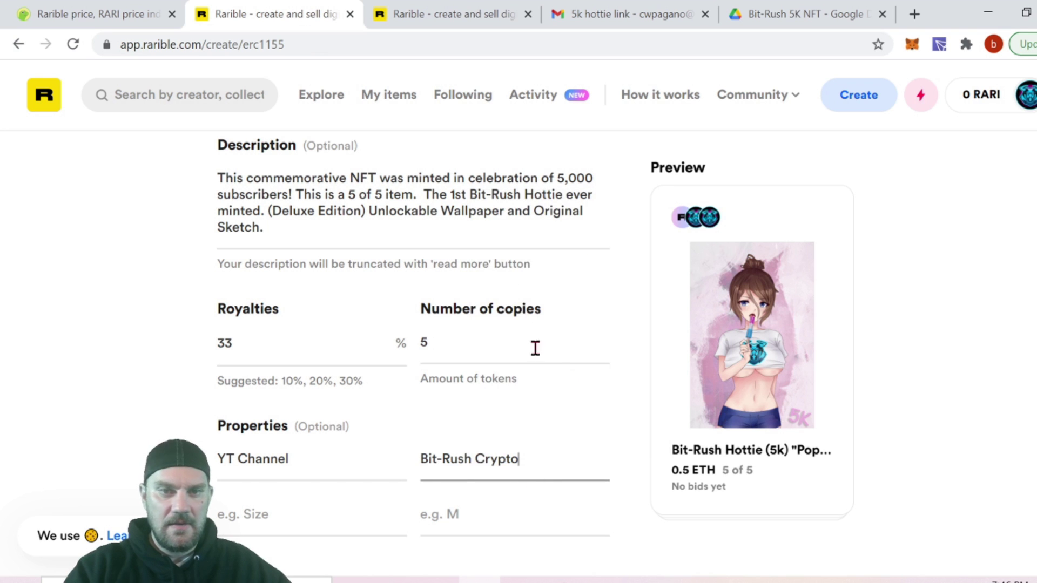
Copy the property name "Subscribers" from the existing listing's details and paste it as the second property name.
left_click(433, 15)
left_click_drag(797, 361, 723, 359)
right_click(771, 364)
left_click(794, 375)
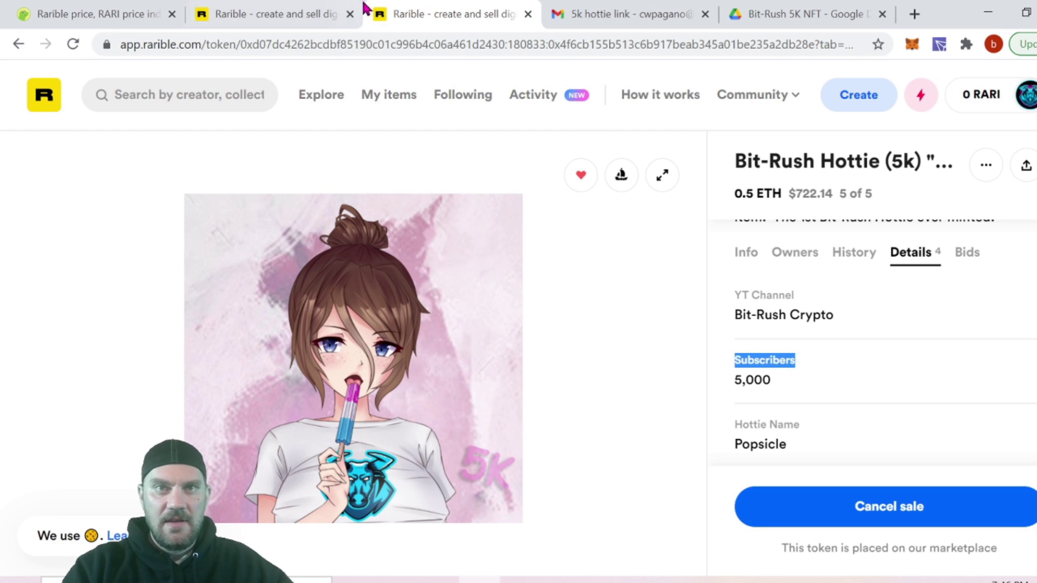
left_click(269, 16)
left_click(239, 516)
right_click(240, 516)
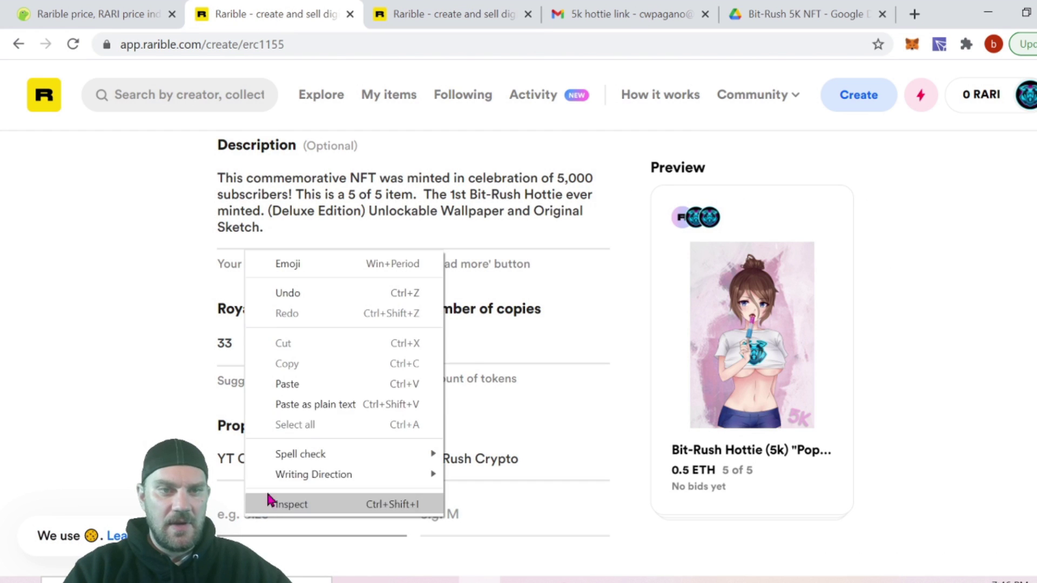
left_click(304, 381)
Copy "5,000" from the existing listing's details and paste it as the Subscribers property's value.
scroll(952, 348, "down", 1)
scroll(955, 359, "down", 1)
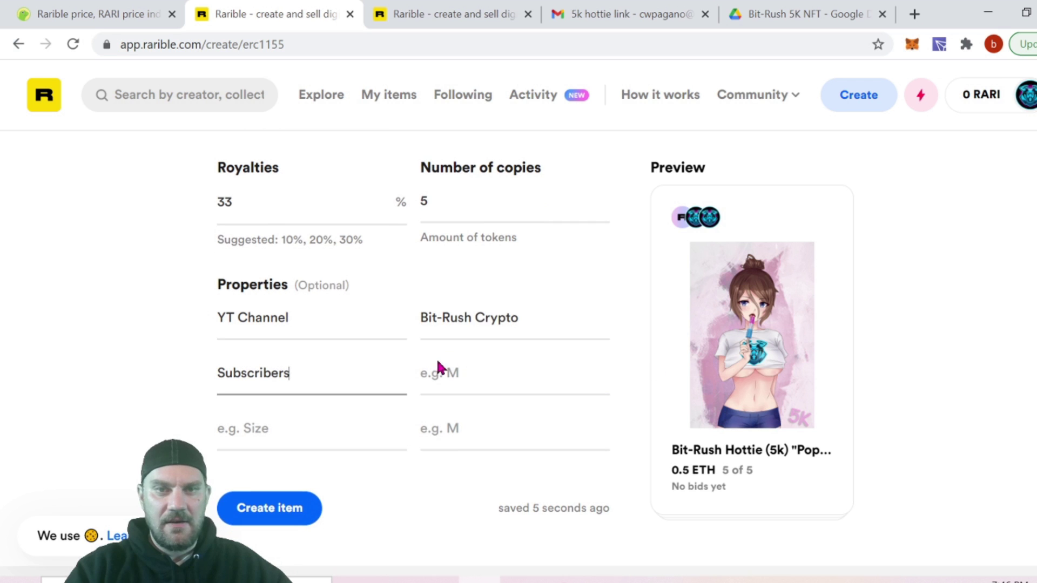
left_click(398, 10)
left_click_drag(777, 384, 730, 388)
right_click(756, 392)
left_click(781, 394)
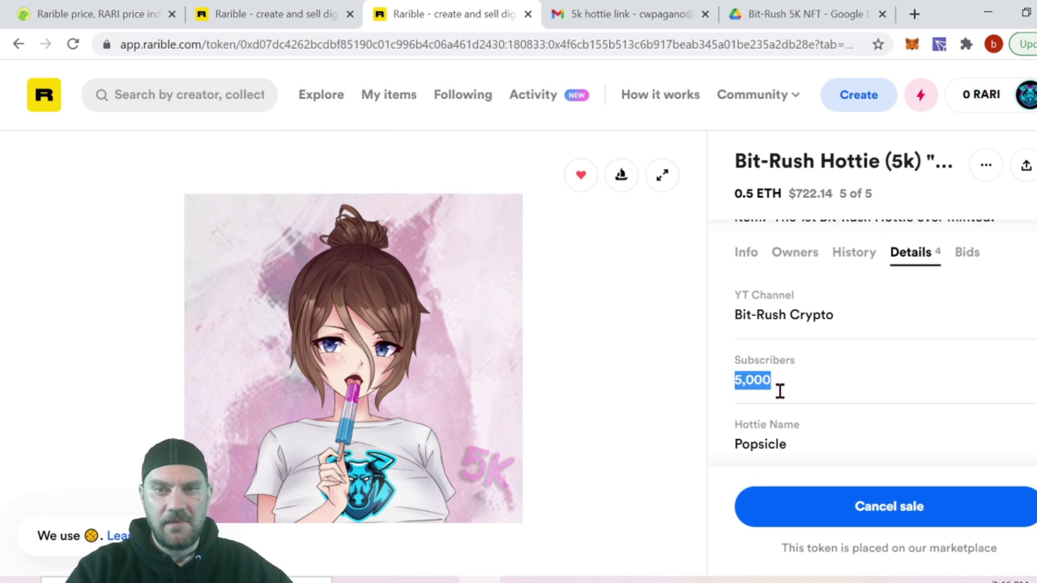
left_click(268, 14)
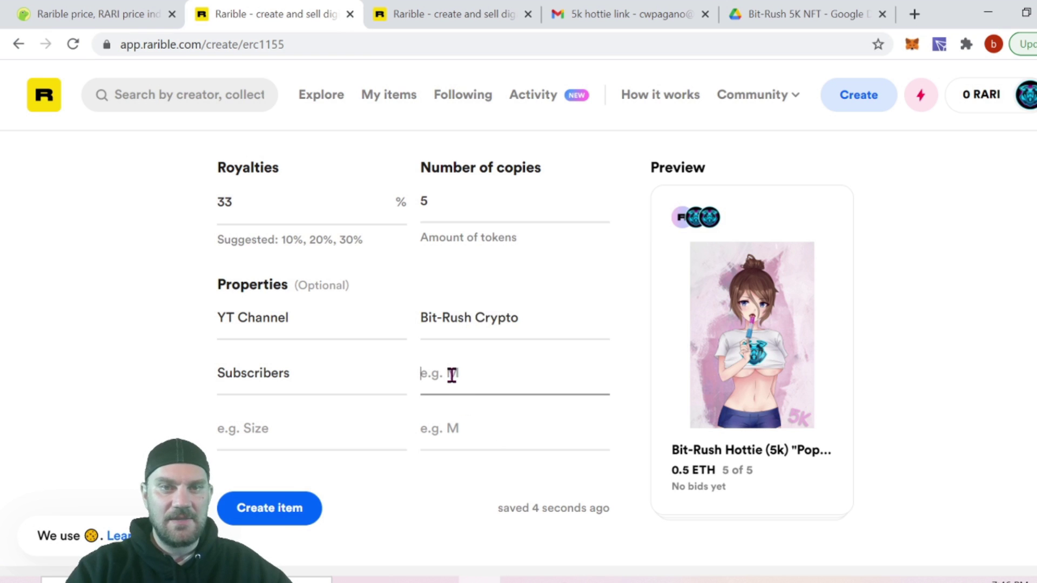
right_click(479, 372)
left_click(497, 241)
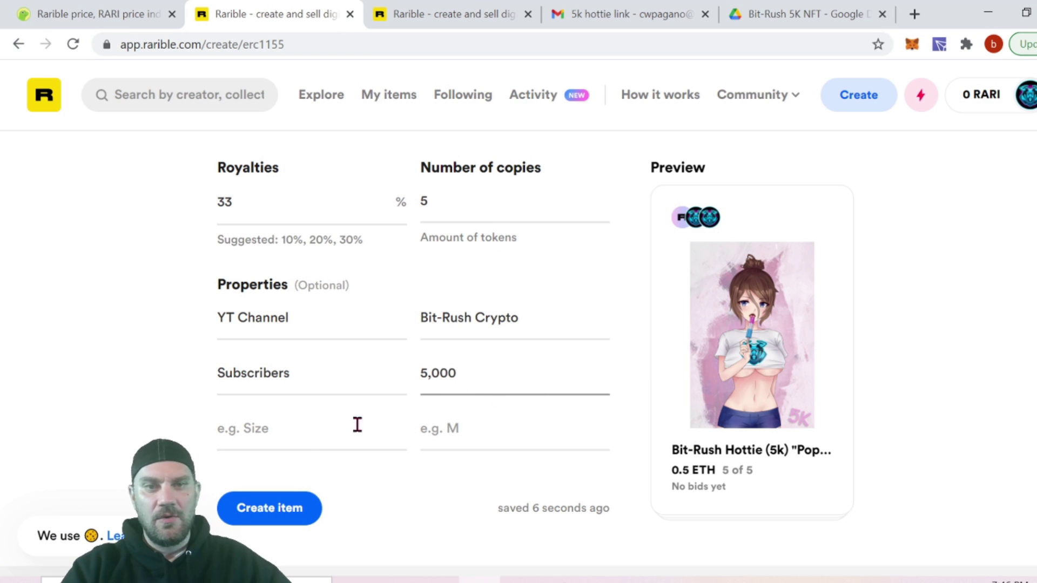
Copy the property name "Hottie Name" from the existing listing's details and paste it as the third property name.
left_click(300, 430)
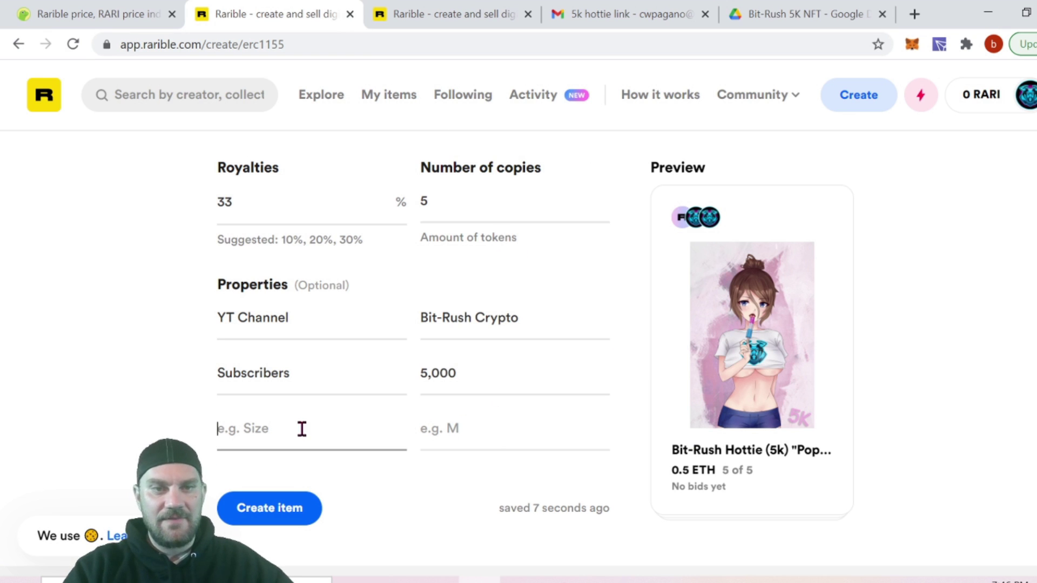
left_click(452, 13)
scroll(918, 346, "down", 2)
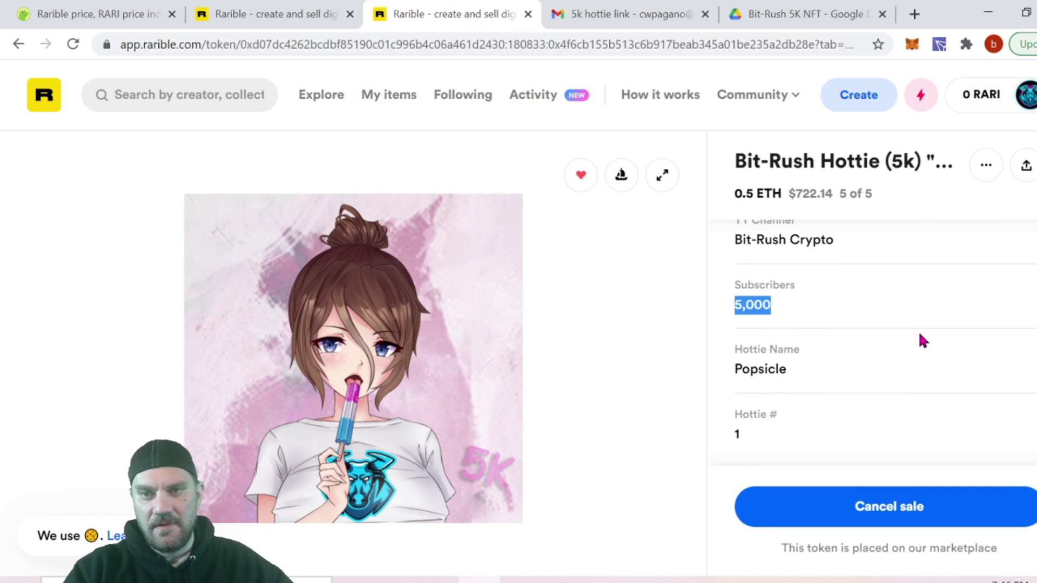
left_click_drag(733, 344, 820, 352)
right_click(788, 345)
left_click(829, 357)
left_click(215, 6)
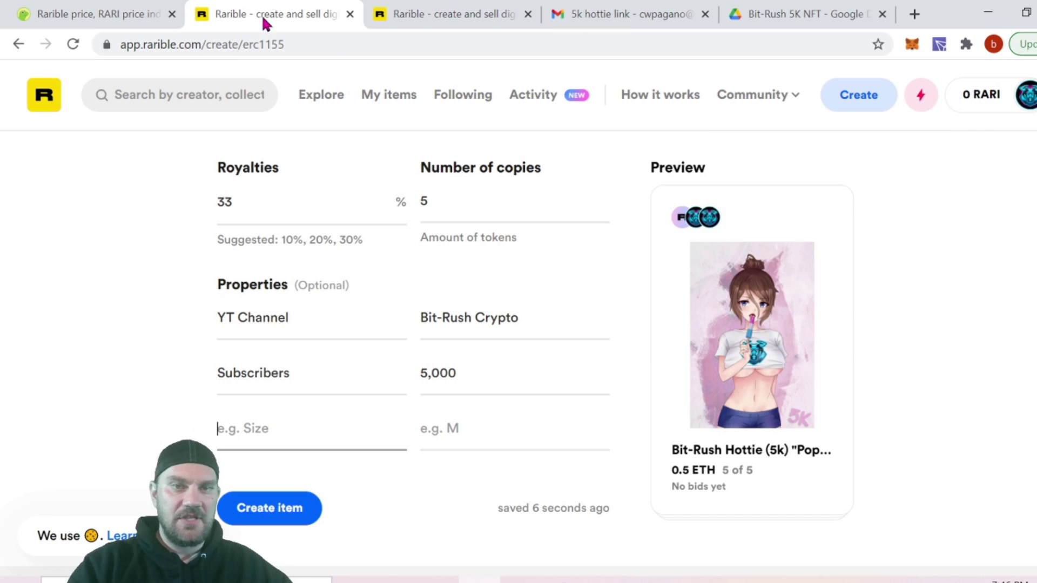
right_click(231, 430)
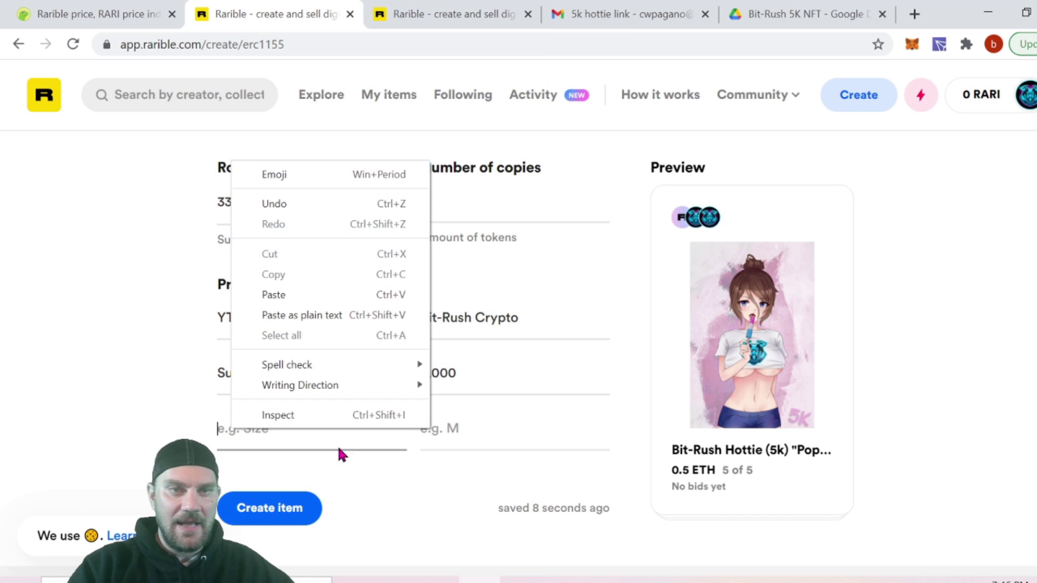
left_click(287, 296)
Copy "Popsicle" from the existing listing's details and paste it as the Hottie Name property's value.
left_click(486, 445)
left_click(411, 10)
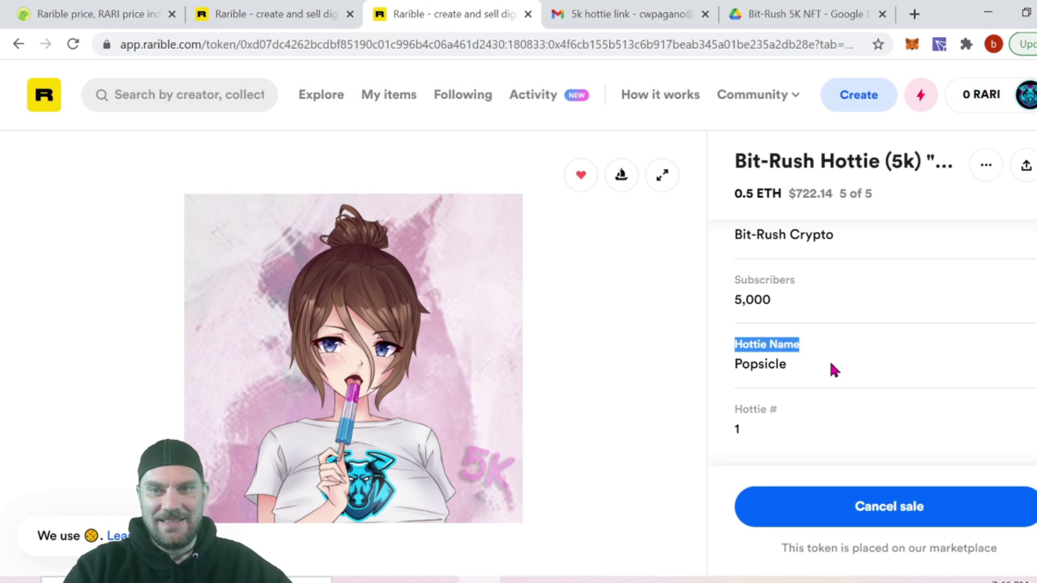
left_click_drag(787, 366, 736, 364)
right_click(760, 367)
left_click(814, 384)
left_click(290, 13)
right_click(468, 430)
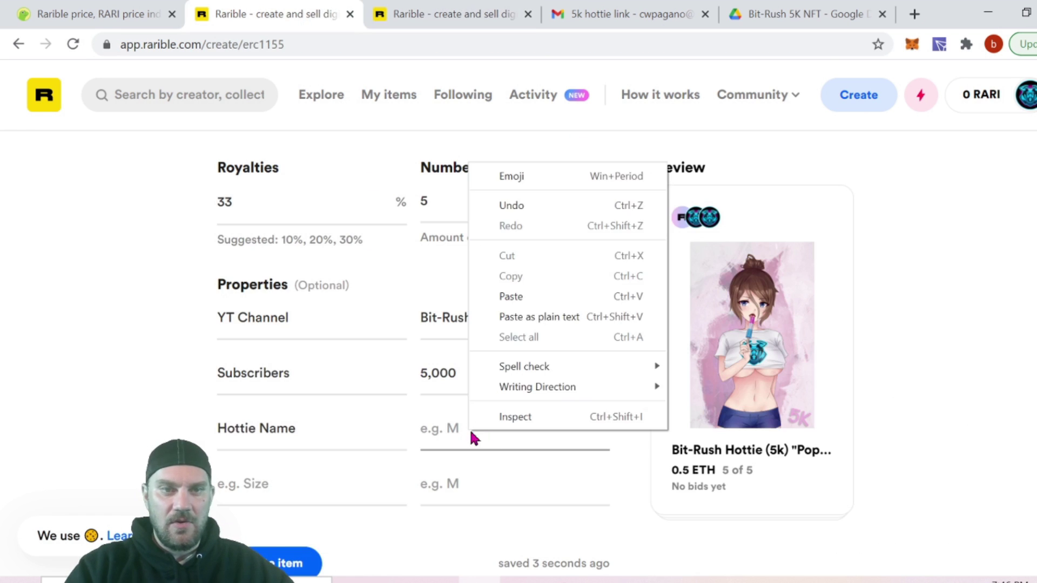
left_click(527, 293)
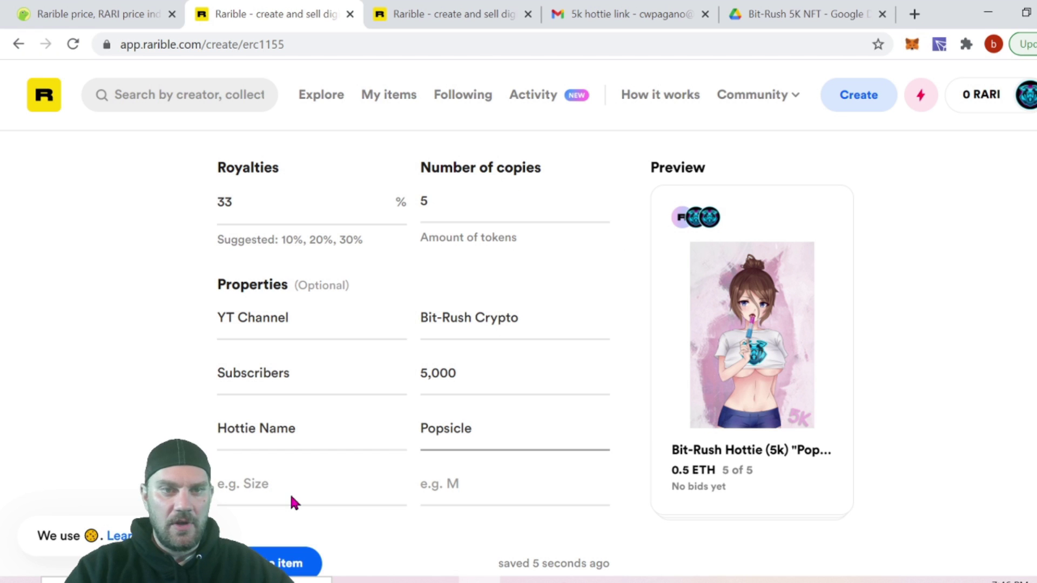
Copy the property name "Hottie #" from the existing listing's details and paste it as the fourth property name.
left_click(454, 17)
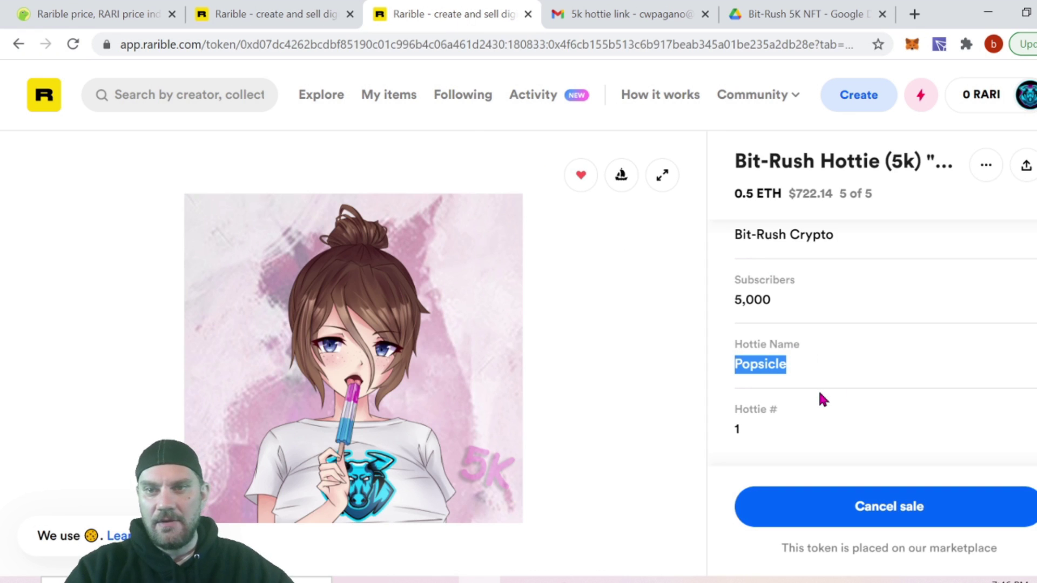
left_click_drag(782, 410, 741, 406)
right_click(756, 412)
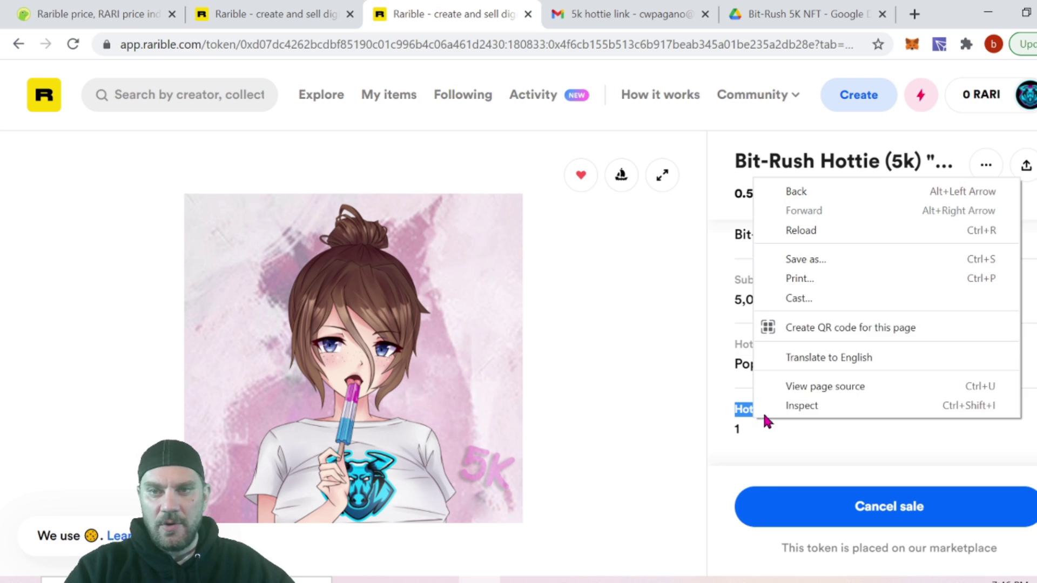
left_click(764, 406)
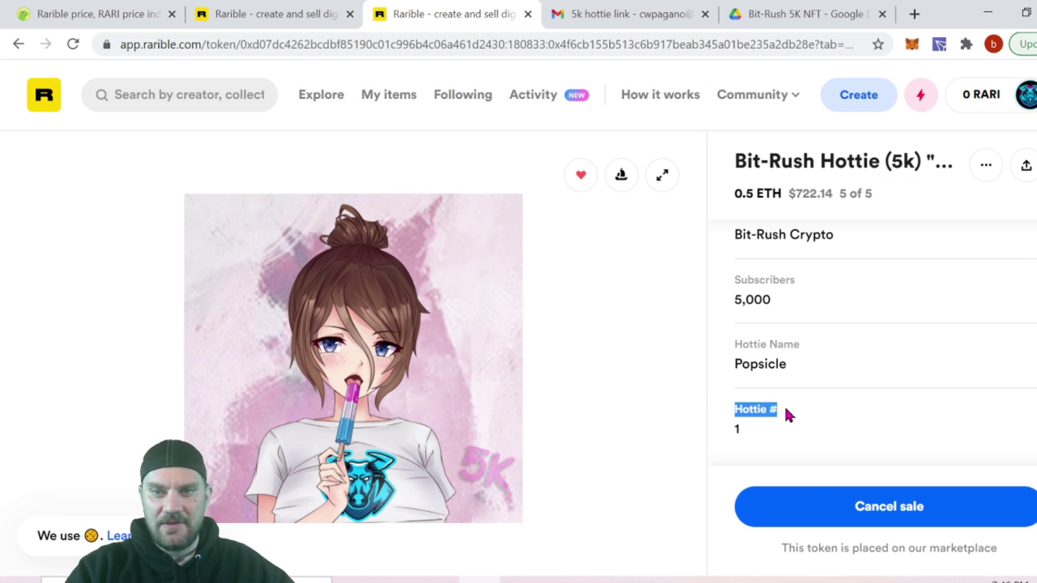
left_click(753, 410)
left_click_drag(737, 410, 783, 416)
right_click(770, 413)
left_click(813, 424)
left_click(297, 24)
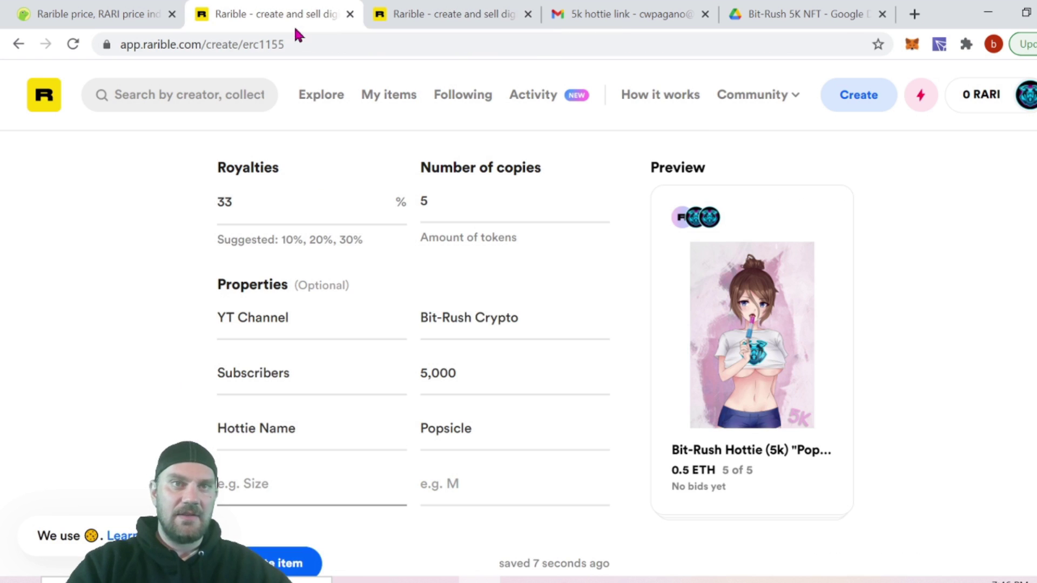
right_click(264, 484)
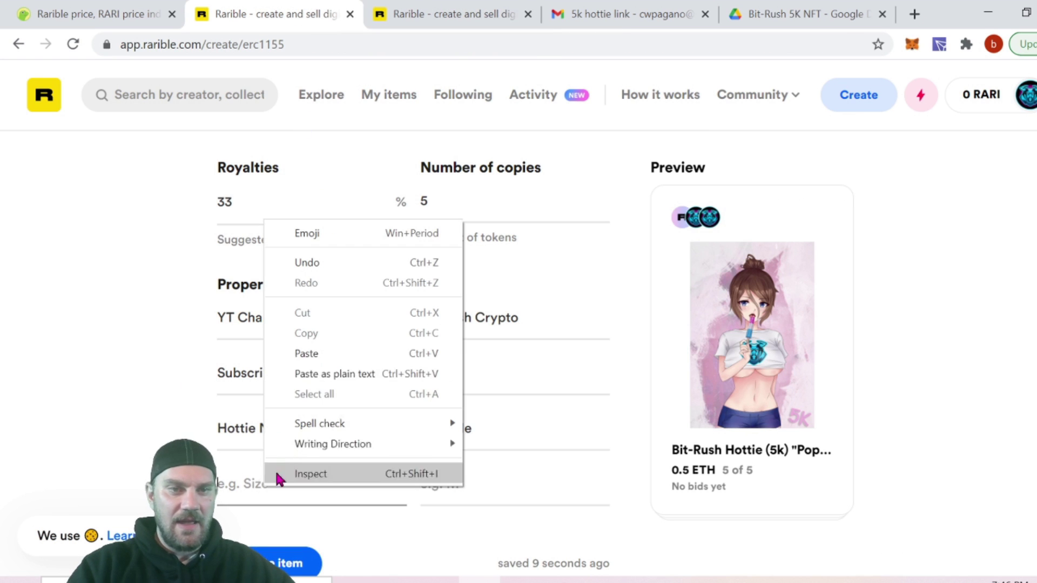
left_click(306, 353)
Copy "1" from the existing listing's details and paste it as the Hottie # property's value.
left_click(463, 490)
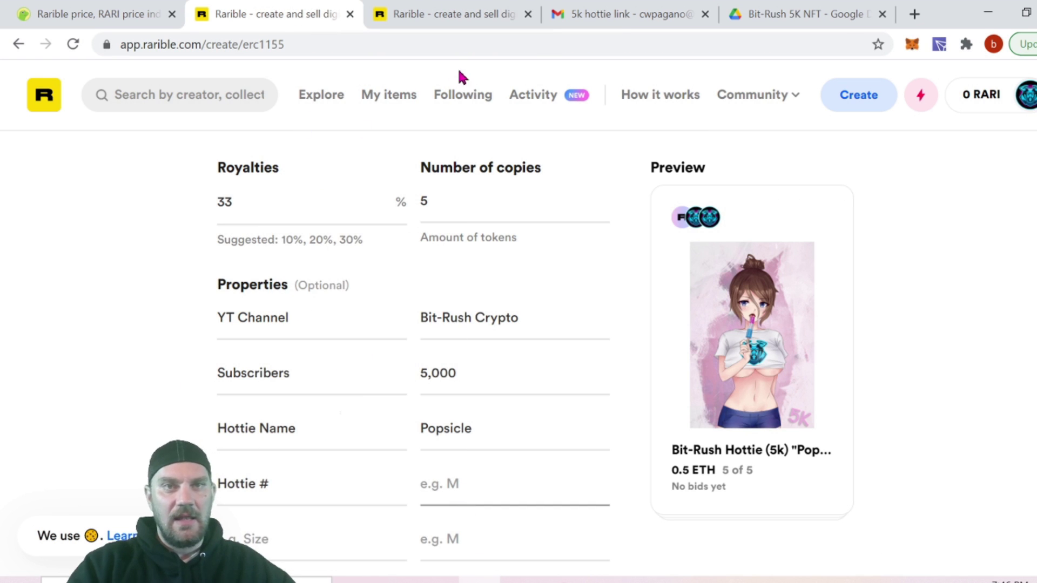
left_click(440, 17)
left_click(737, 431)
double_click(737, 430)
right_click(737, 430)
left_click(782, 450)
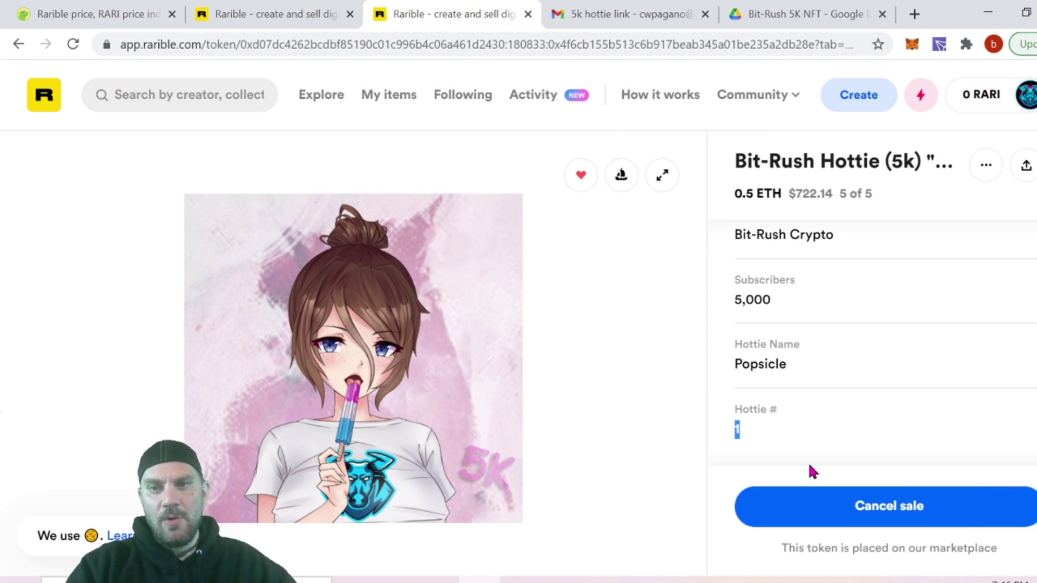
left_click(343, 14)
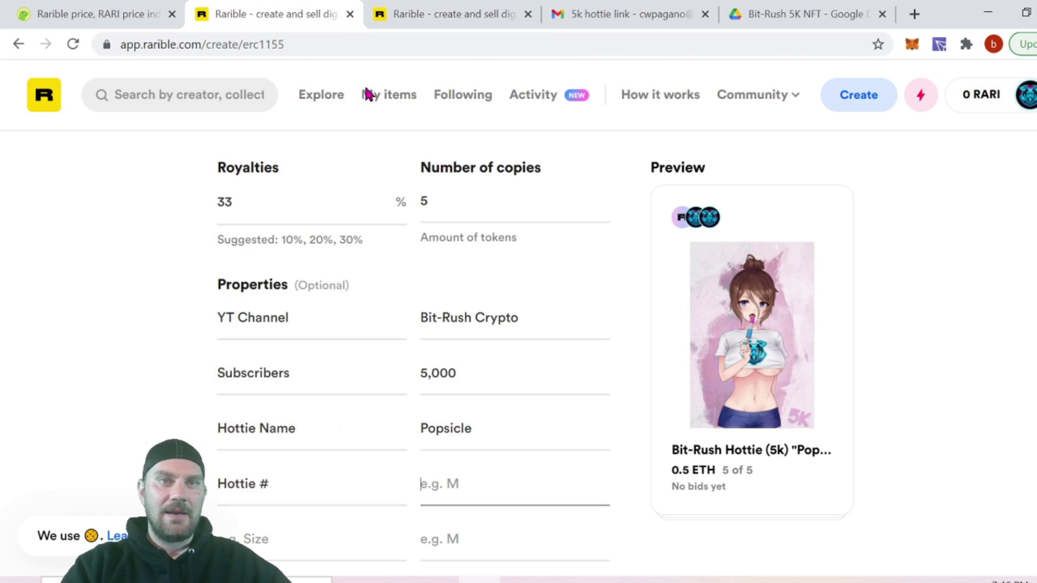
right_click(449, 483)
left_click(520, 351)
Add a fifth property named "Edition" with the value "Deluxe" below the Hottie # property.
scroll(984, 397, "down", 1)
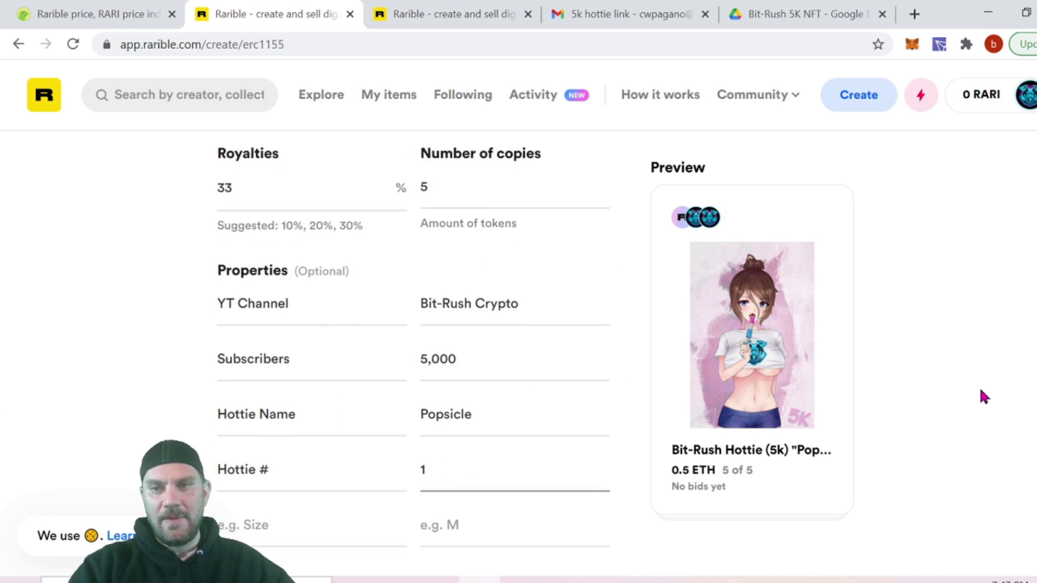
scroll(982, 390, "down", 3)
scroll(980, 392, "up", 1)
scroll(980, 398, "up", 1)
left_click(301, 451)
type("R")
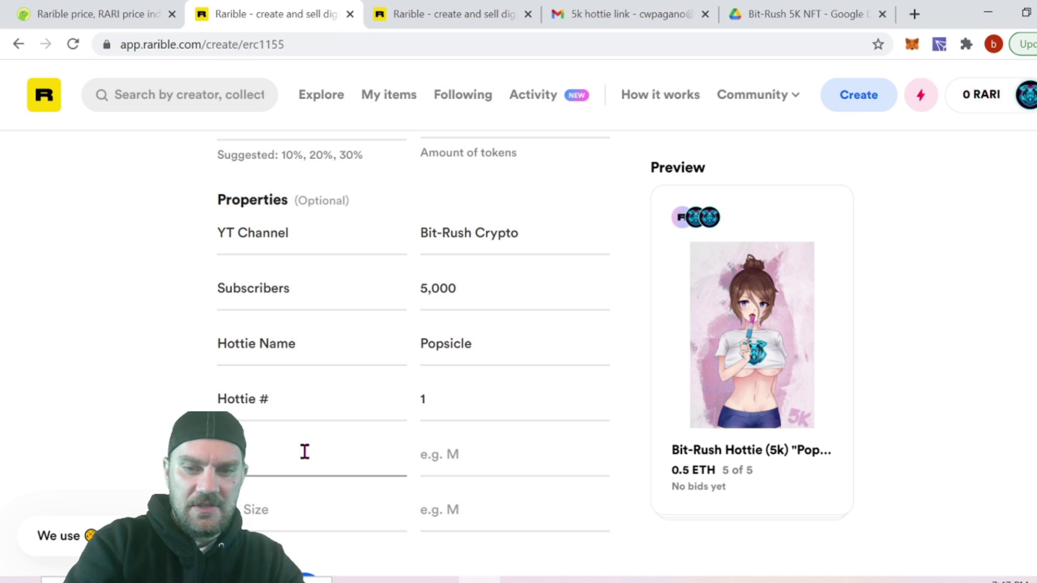
type("ion")
left_click(436, 457)
type("De")
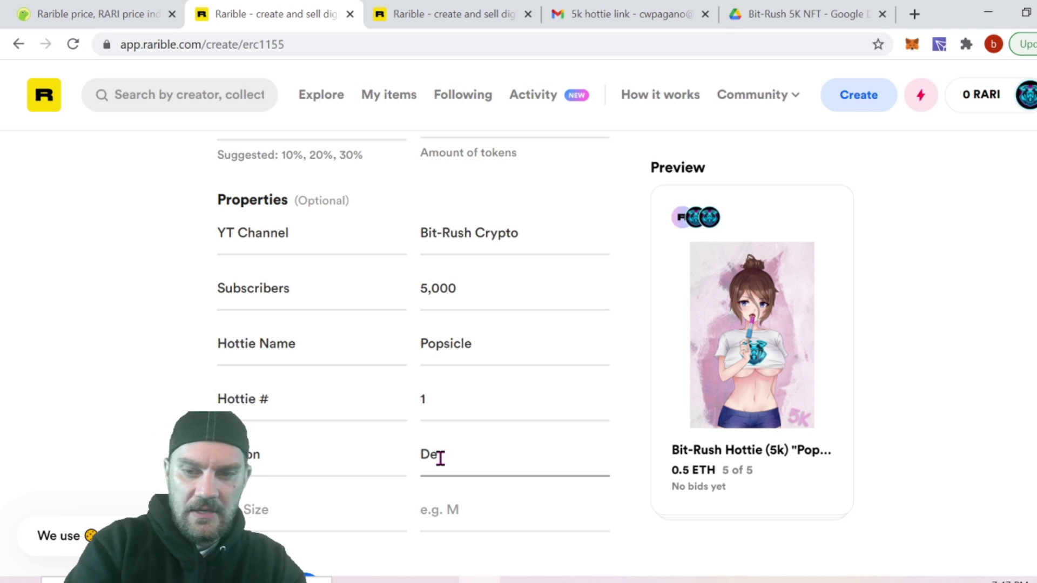
type("buxe")
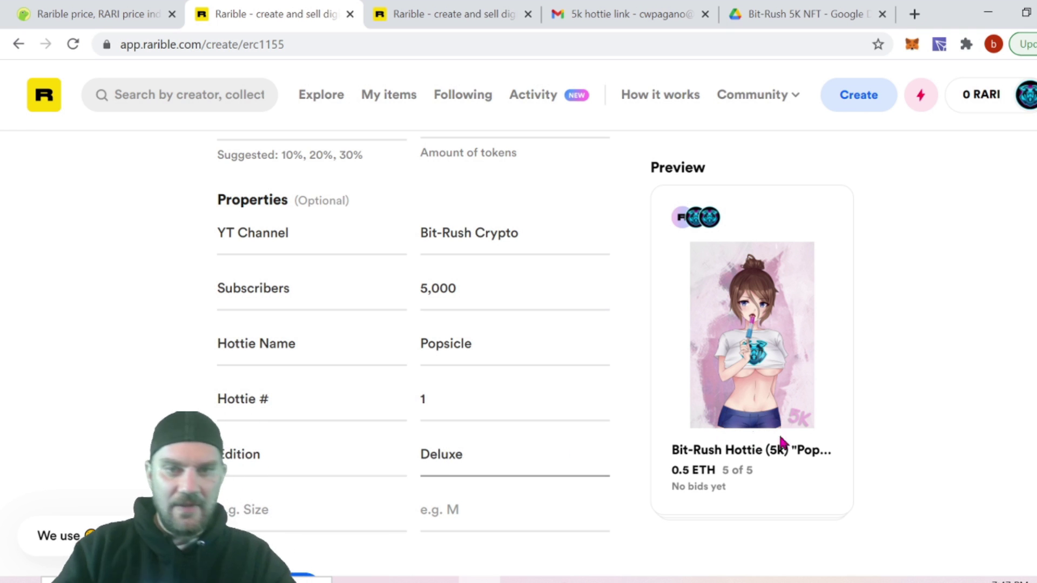
Enable Unlock once purchased and enter the Bit-Rush 5K NFT Google Drive folder's sharing link as the unlockable content.
scroll(983, 421, "down", 2)
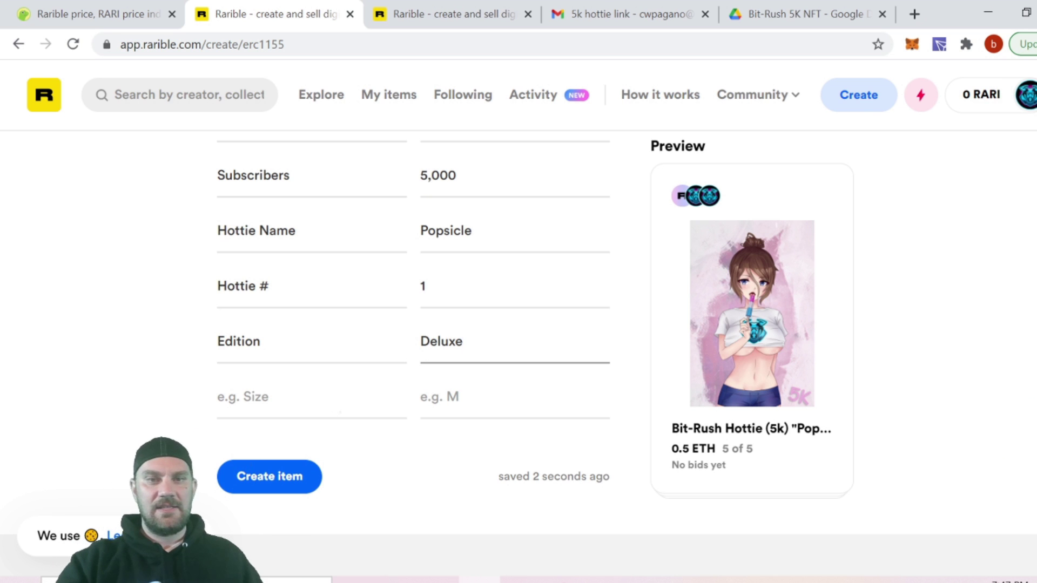
scroll(413, 324, "up", 8)
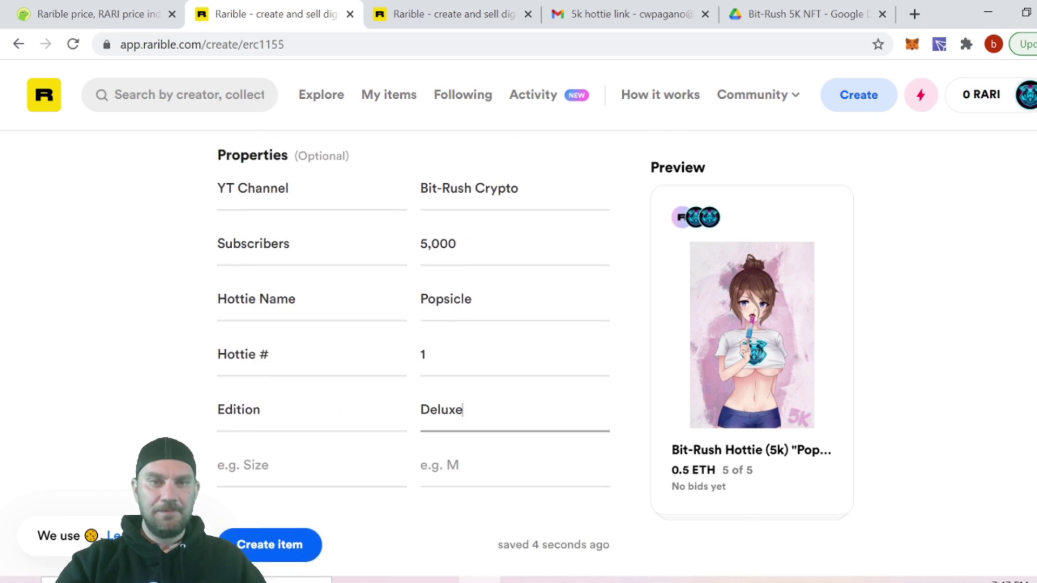
scroll(413, 324, "up", 6)
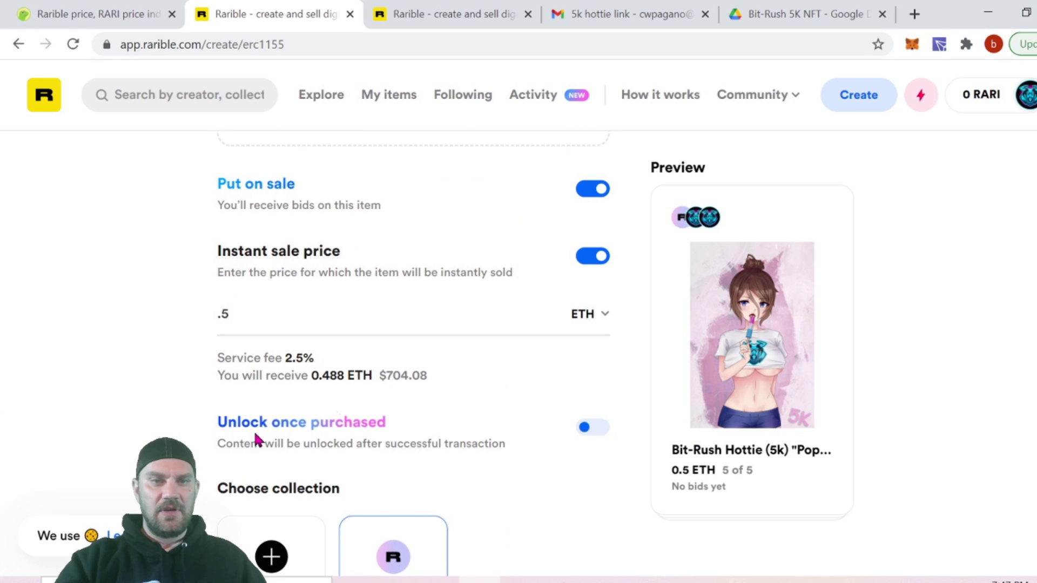
left_click(593, 431)
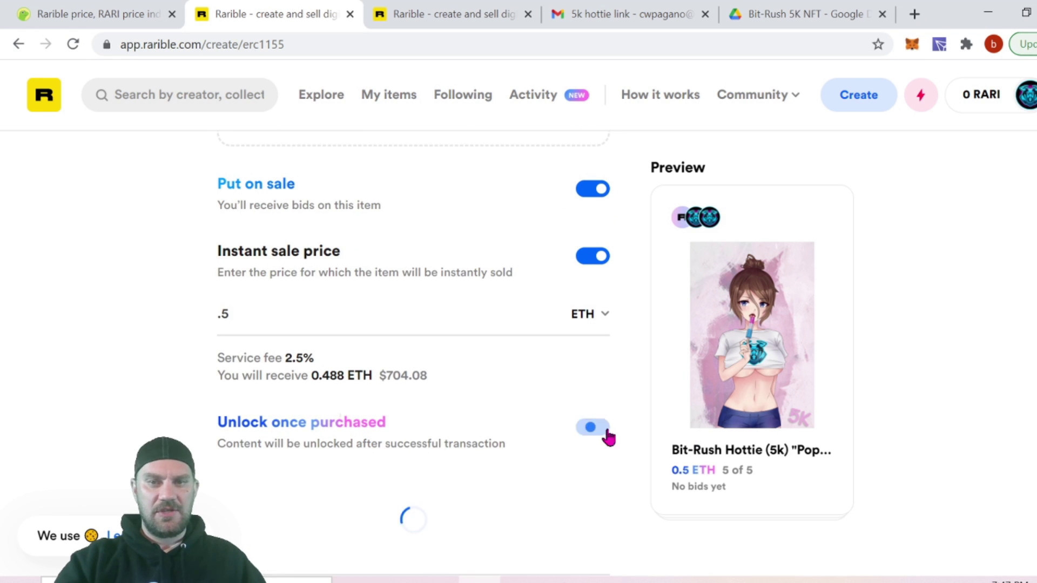
scroll(988, 373, "down", 3)
left_click(291, 315)
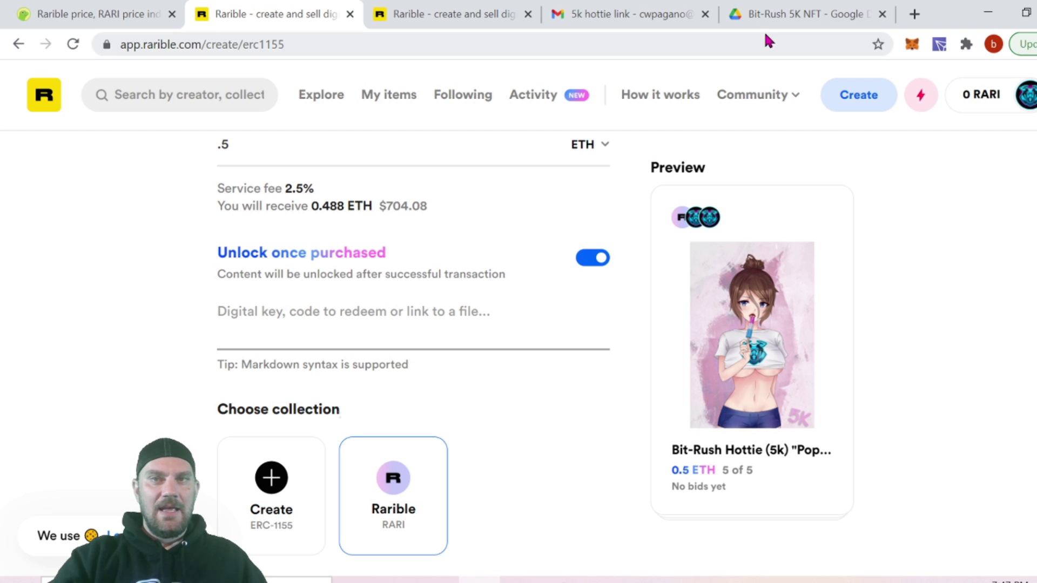
left_click(785, 13)
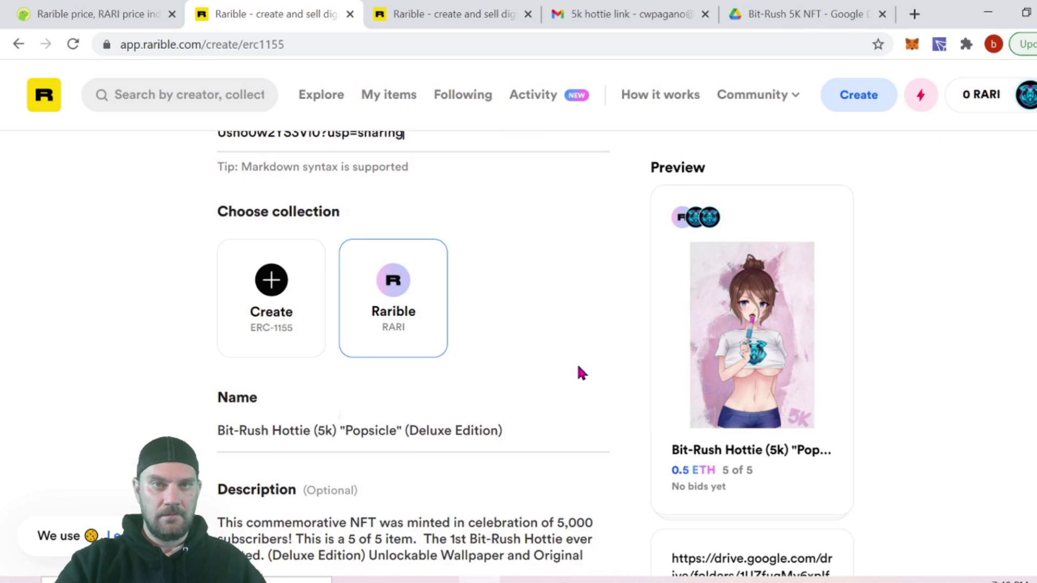
Review the completed collectible form and submit it to create the item.
scroll(579, 370, "down", 1)
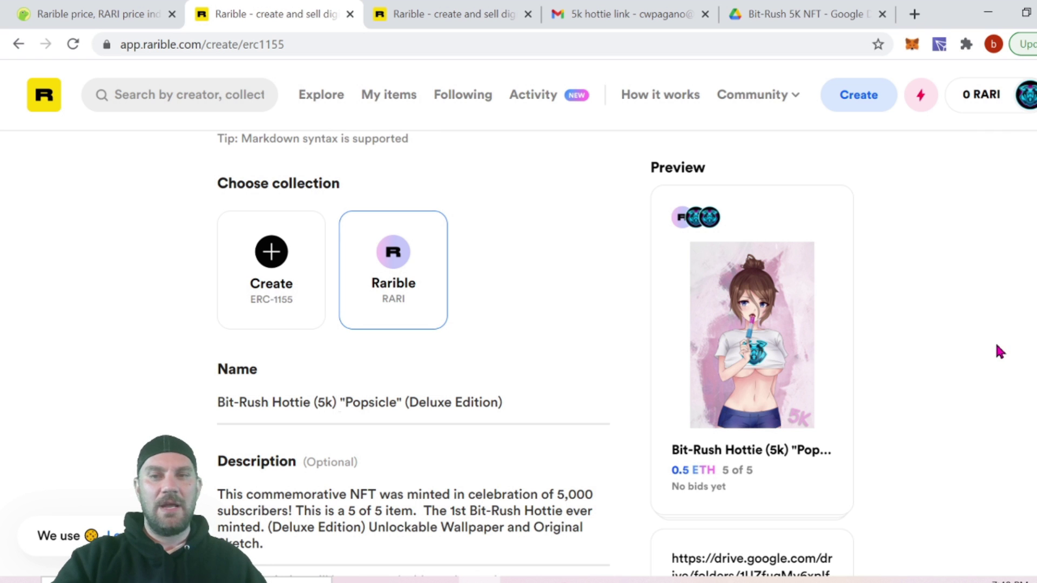
scroll(996, 346, "down", 13)
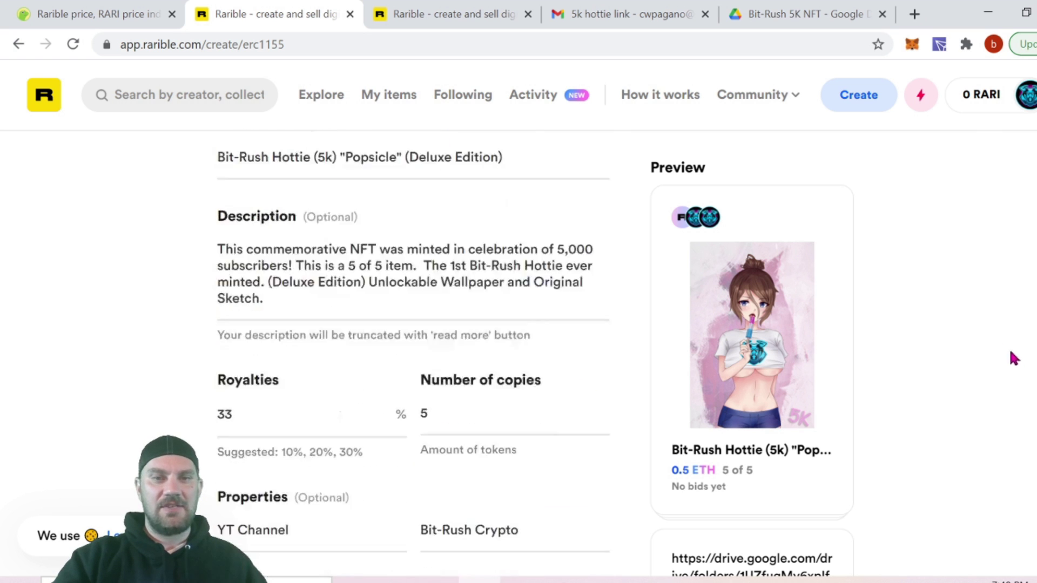
scroll(1015, 356, "down", 1)
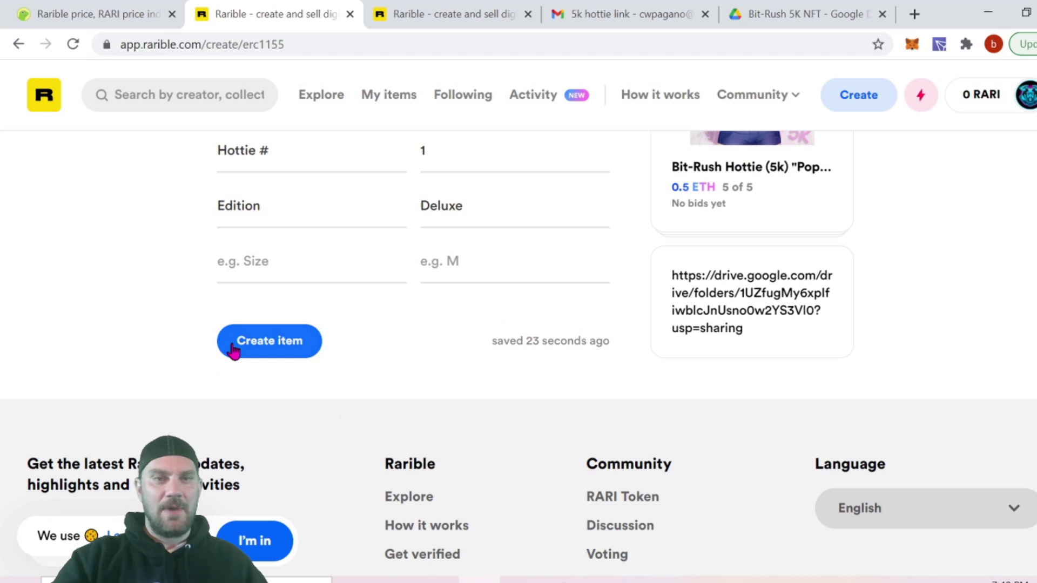
left_click(290, 355)
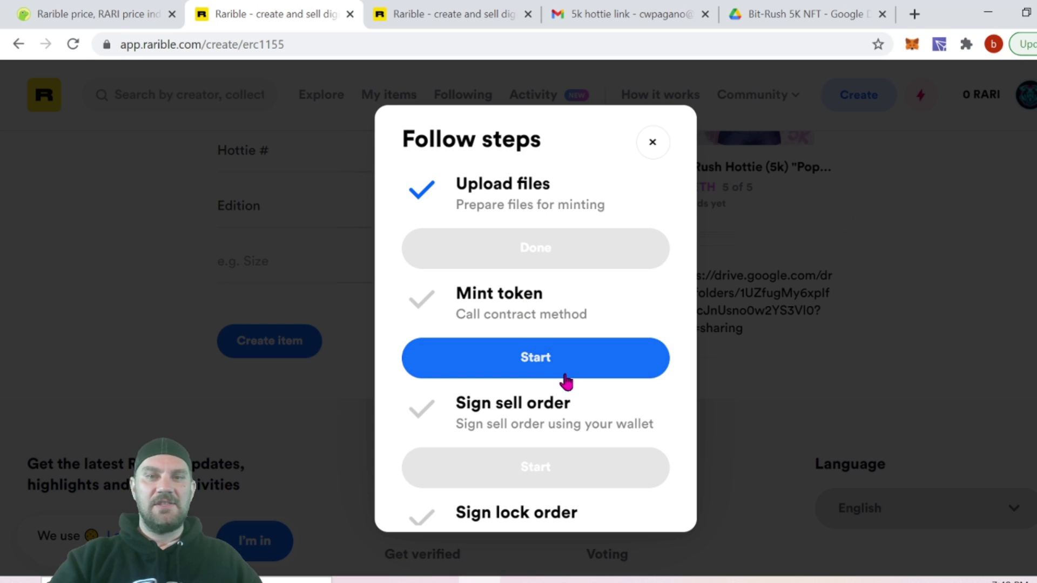
Start minting the token and confirm the mint transaction in MetaMask.
scroll(594, 374, "down", 2)
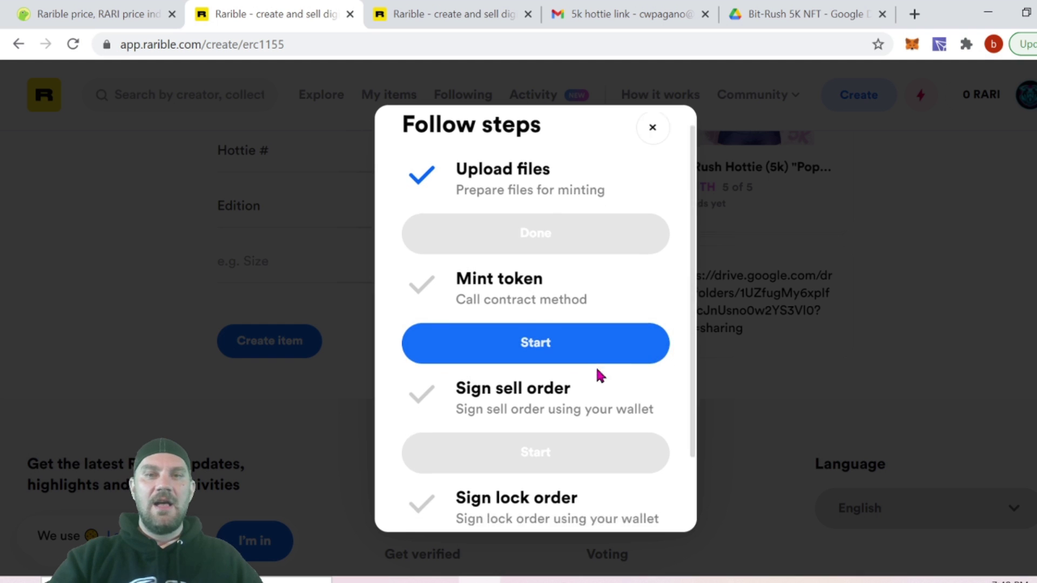
scroll(630, 364, "up", 1)
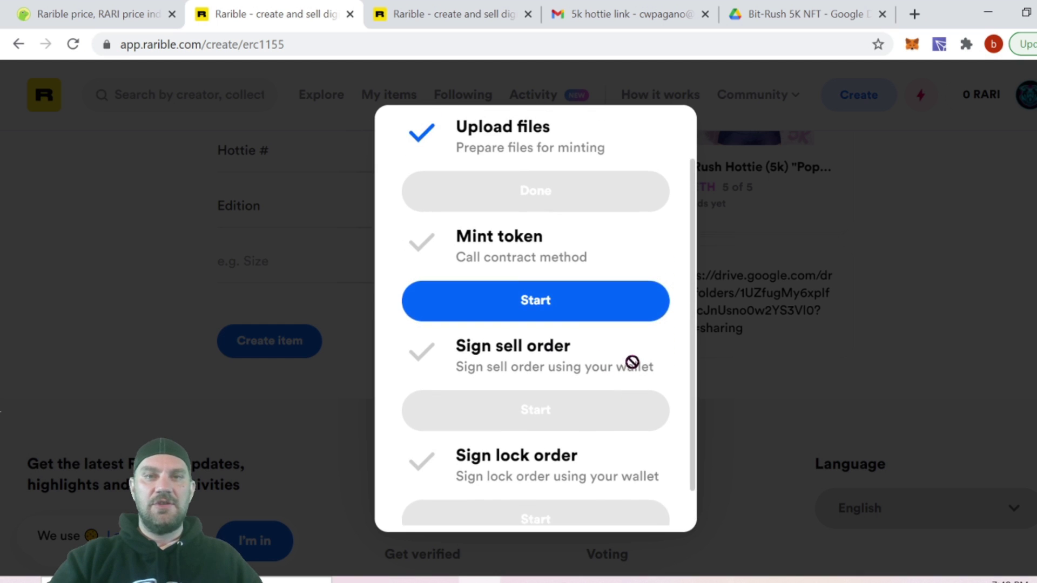
left_click(539, 329)
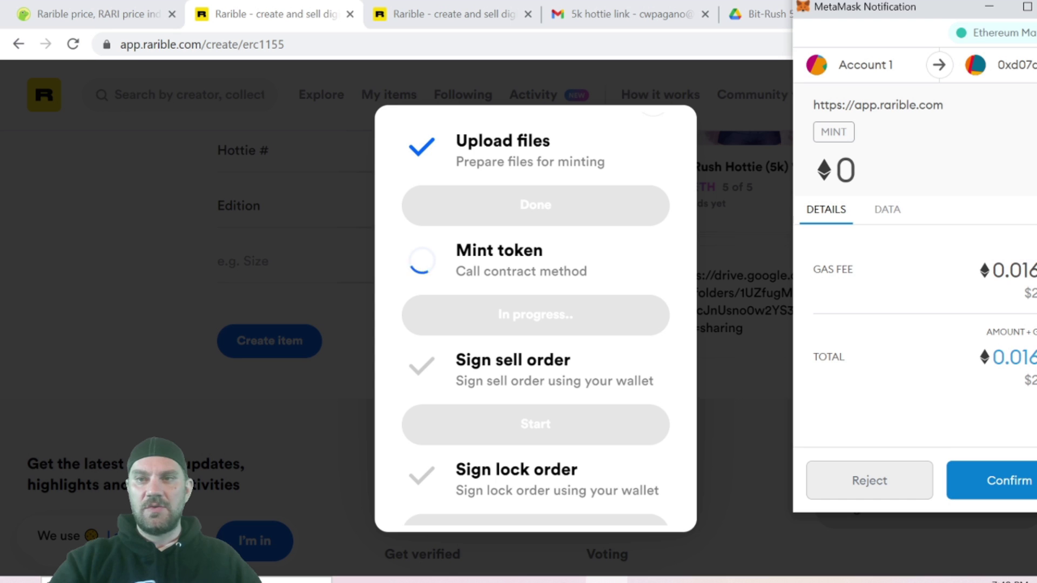
left_click(1011, 482)
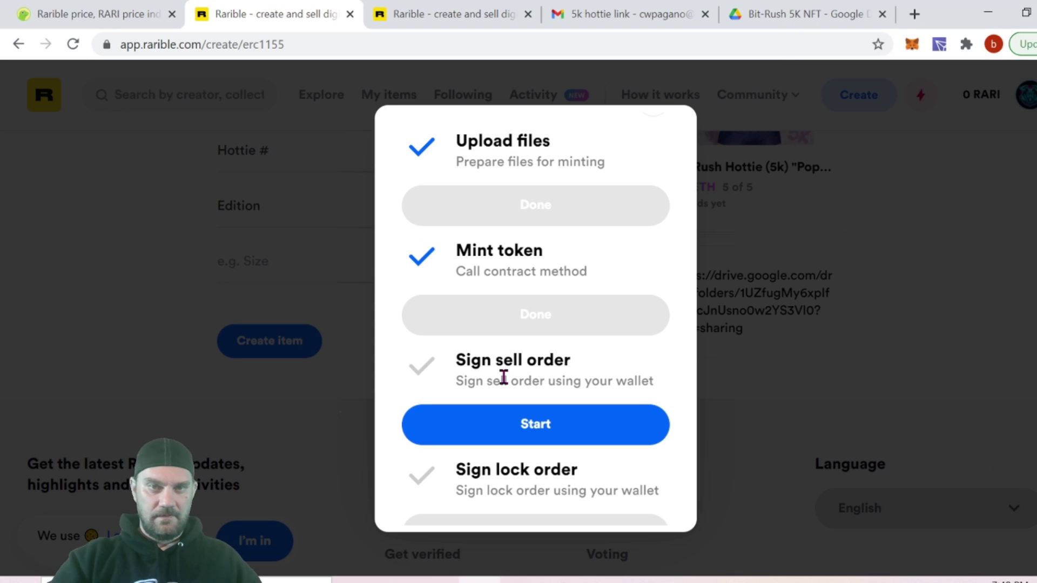
Start the sell order and the lock order one after the other, signing each signature request in MetaMask.
scroll(605, 357, "down", 3)
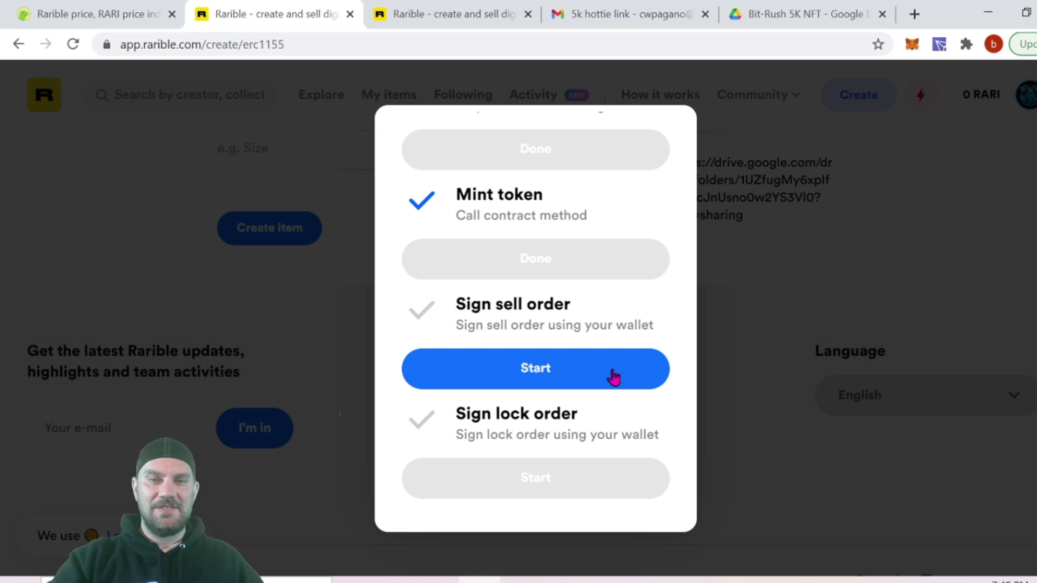
left_click(554, 373)
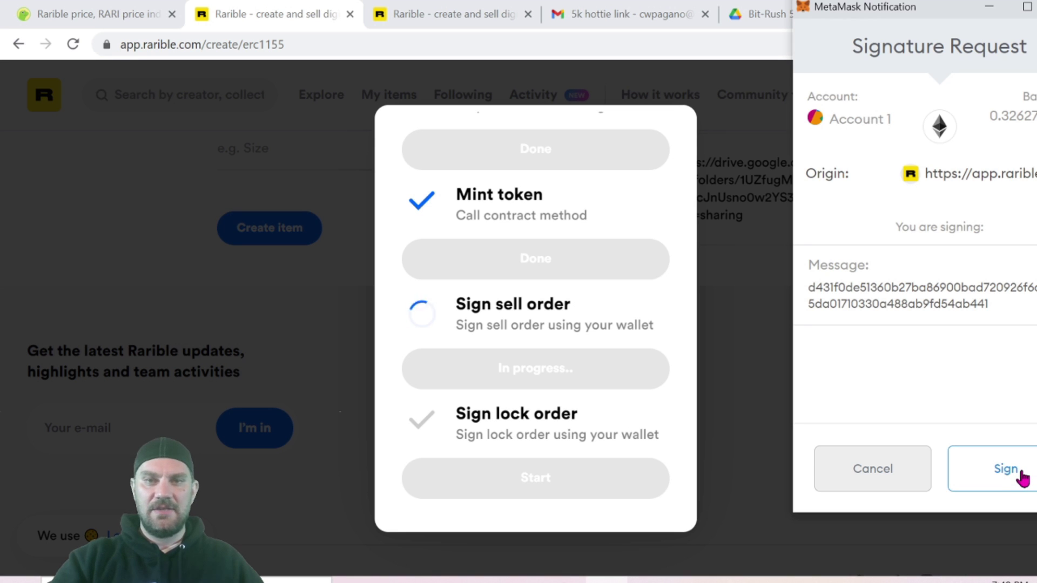
left_click(1022, 478)
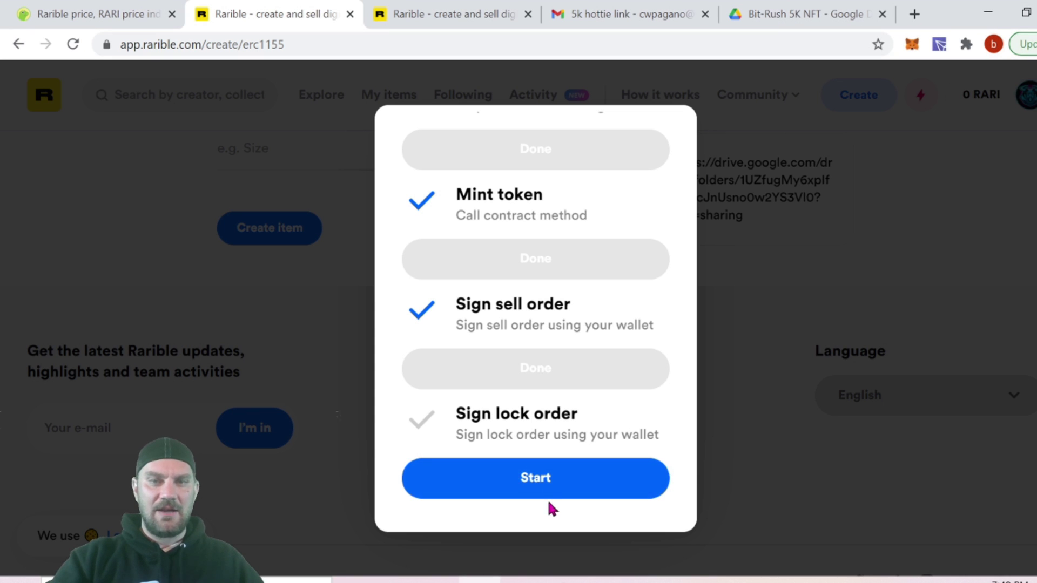
left_click(542, 480)
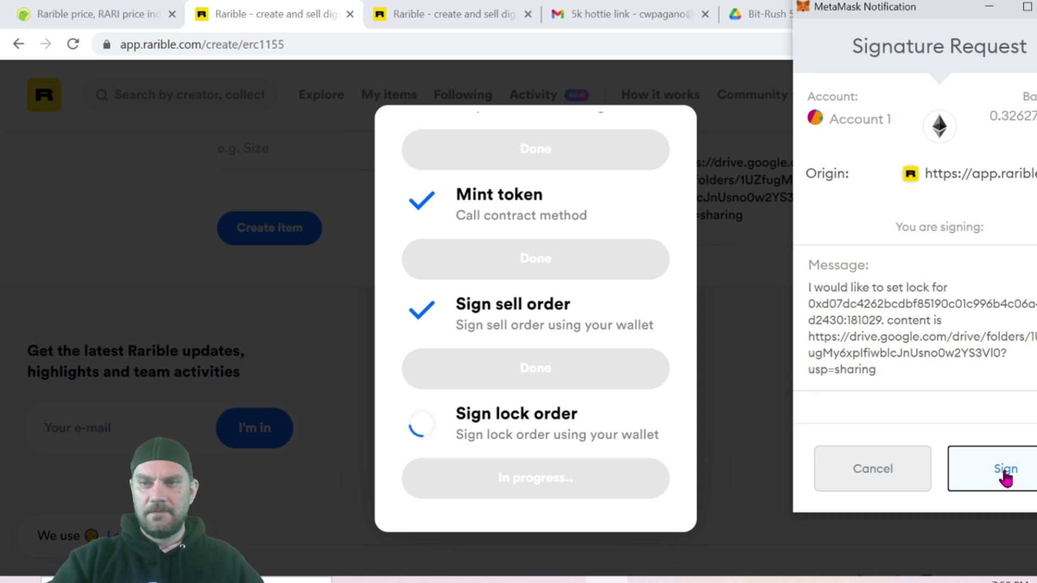
left_click(1007, 476)
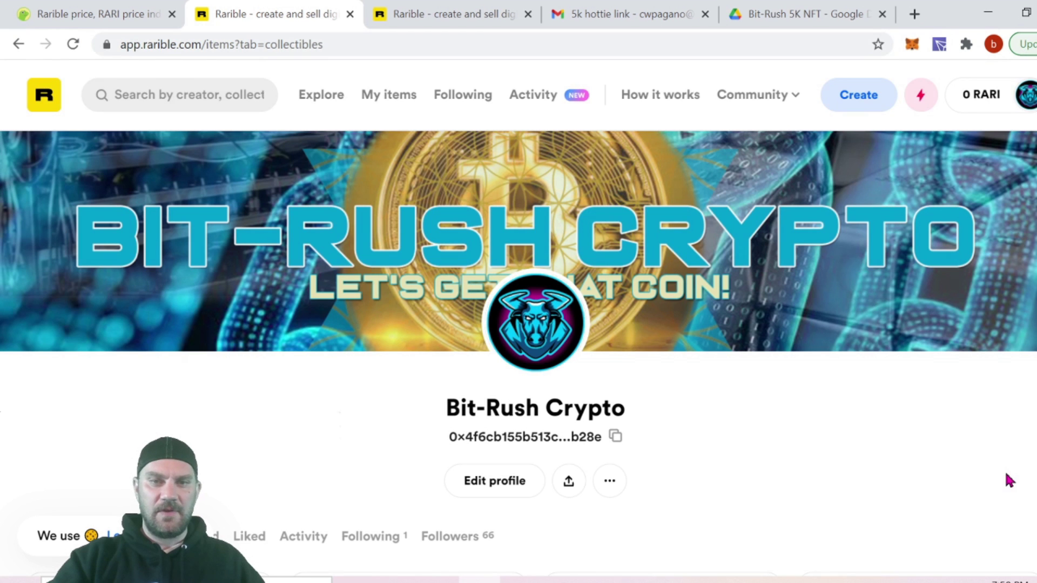
Look through the profile's collectibles, reload the page, and check the deluxe Popsicle card's price and unlockable content note.
scroll(867, 439, "down", 8)
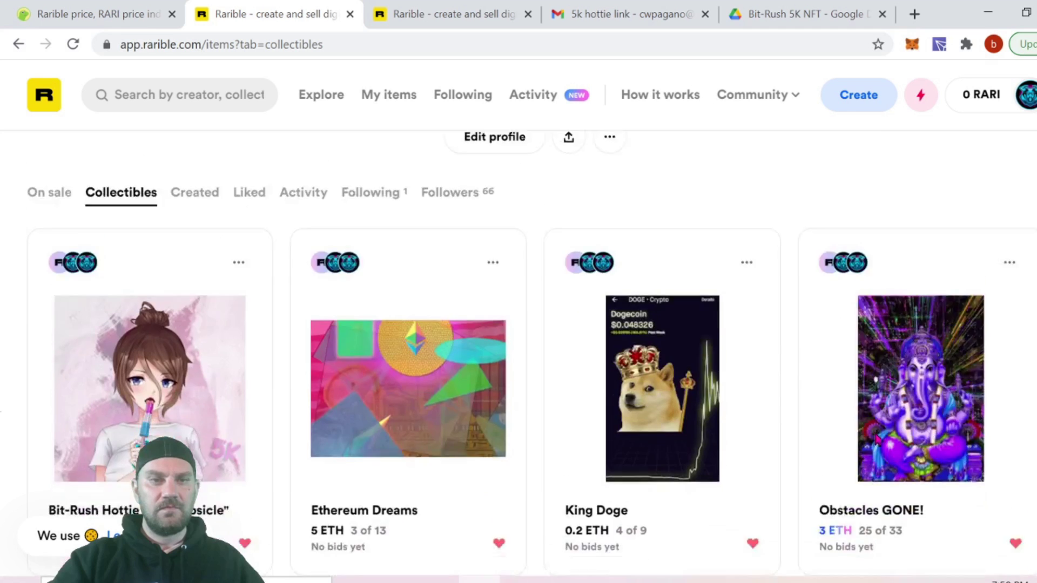
scroll(886, 442, "up", 8)
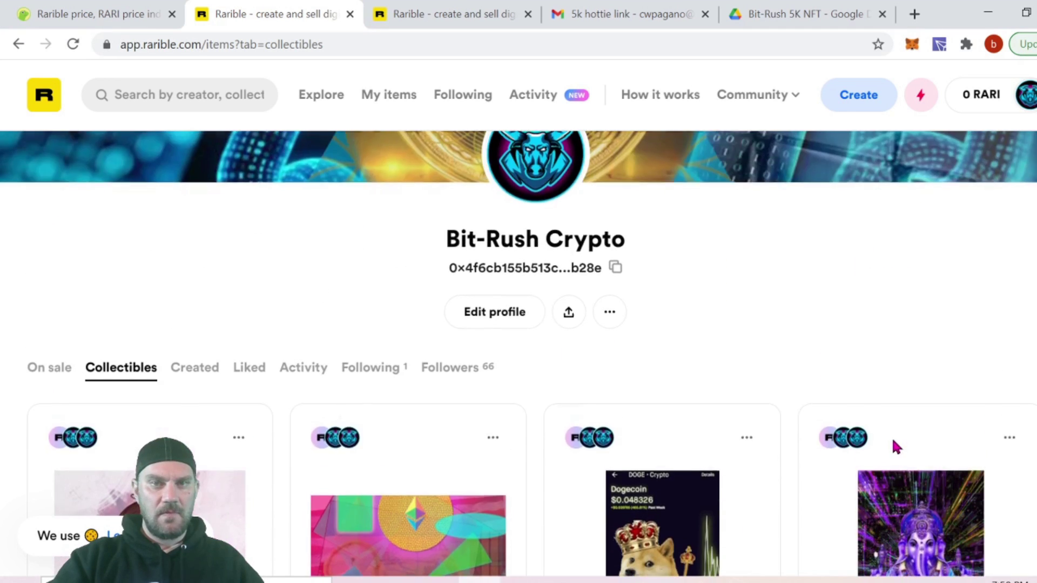
scroll(908, 432, "down", 4)
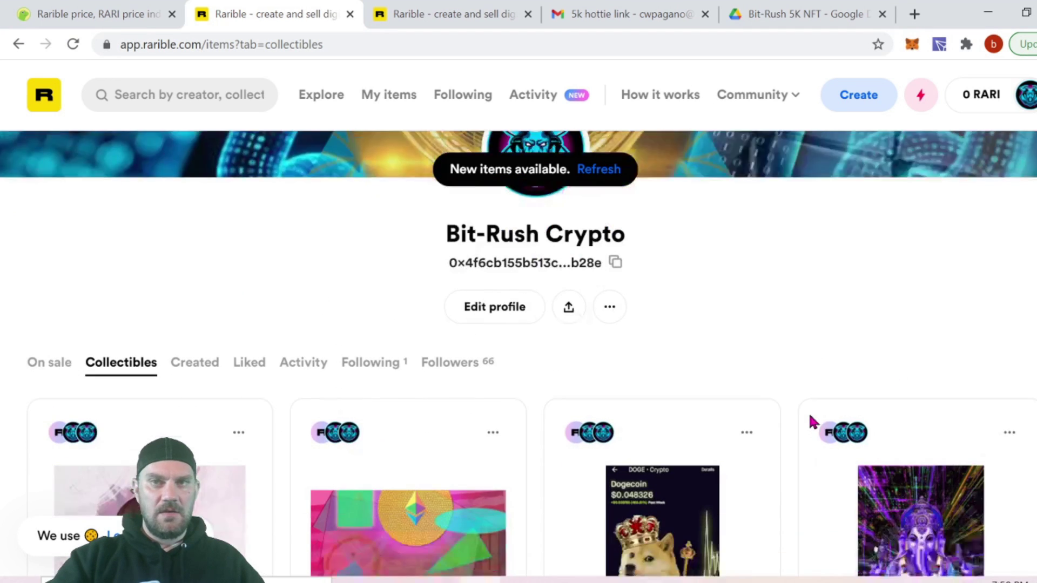
scroll(810, 418, "up", 1)
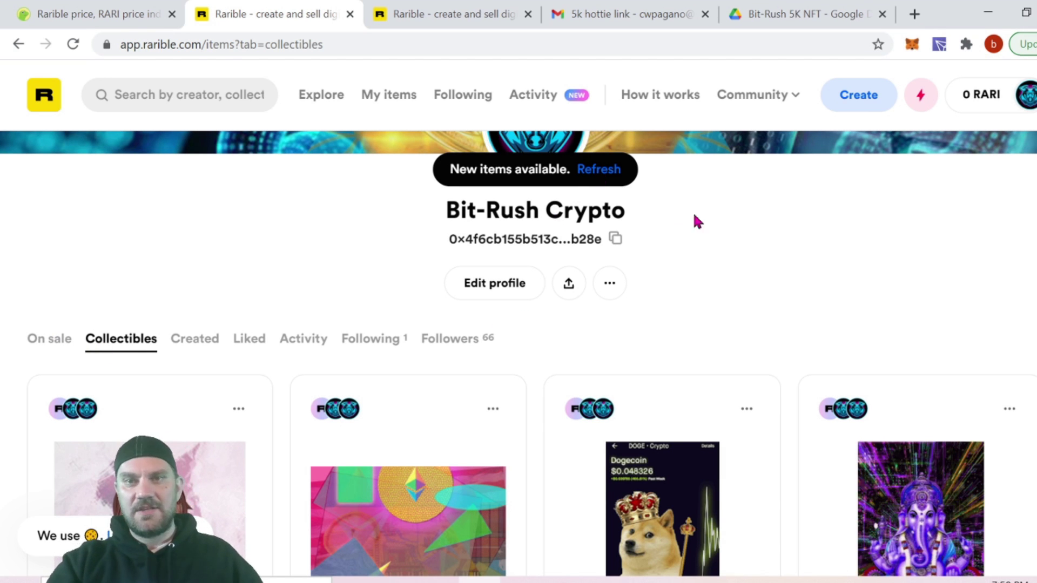
scroll(744, 256, "up", 2)
scroll(743, 254, "down", 7)
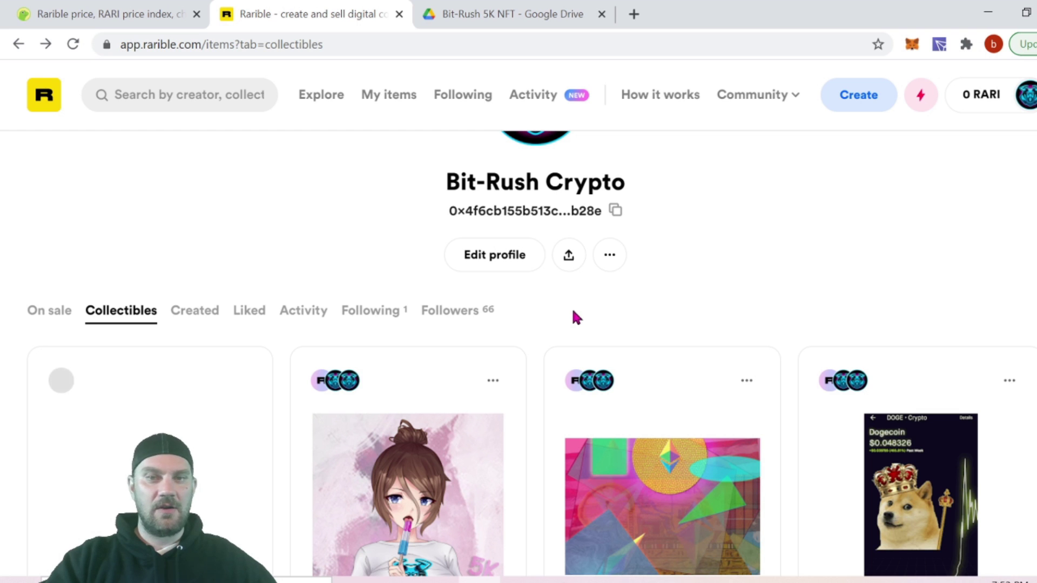
left_click(73, 44)
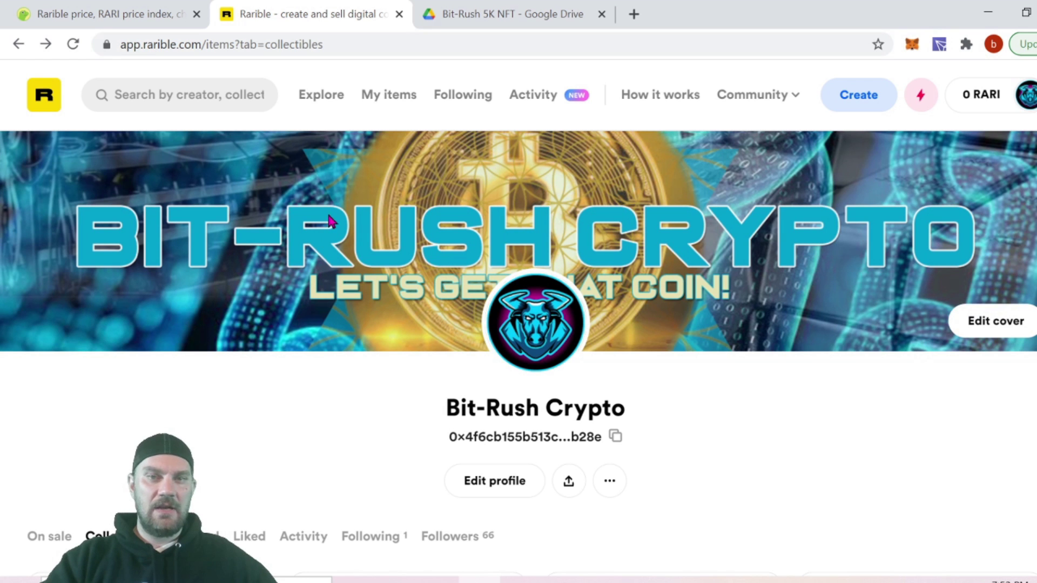
scroll(330, 221, "down", 7)
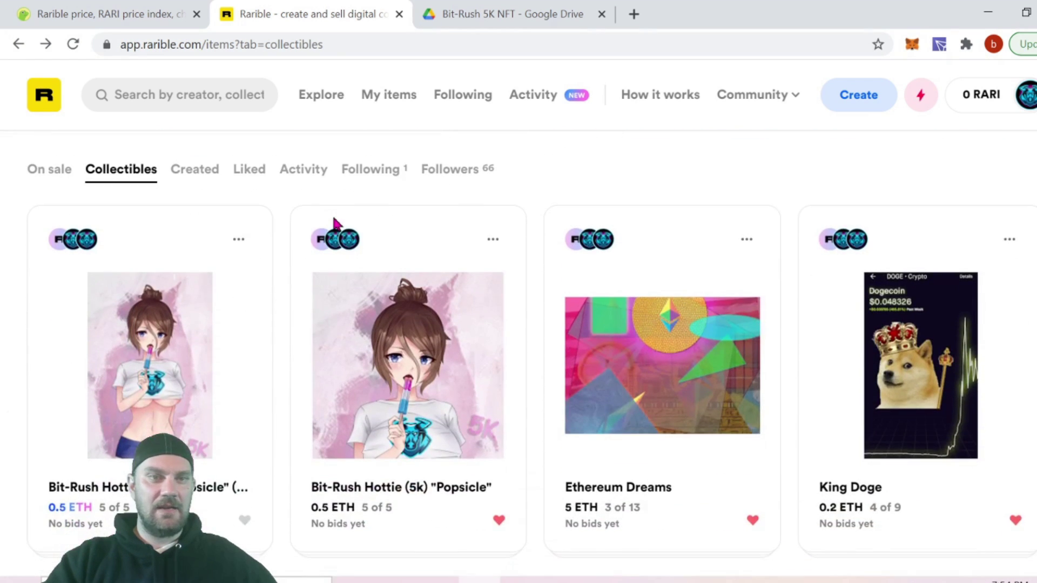
scroll(333, 222, "down", 1)
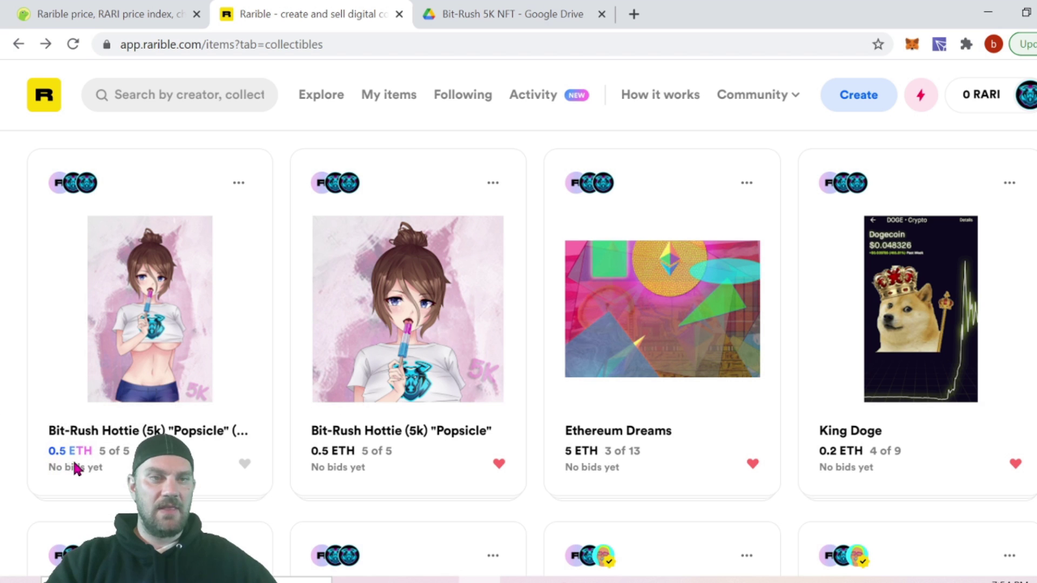
mouse_move(54, 467)
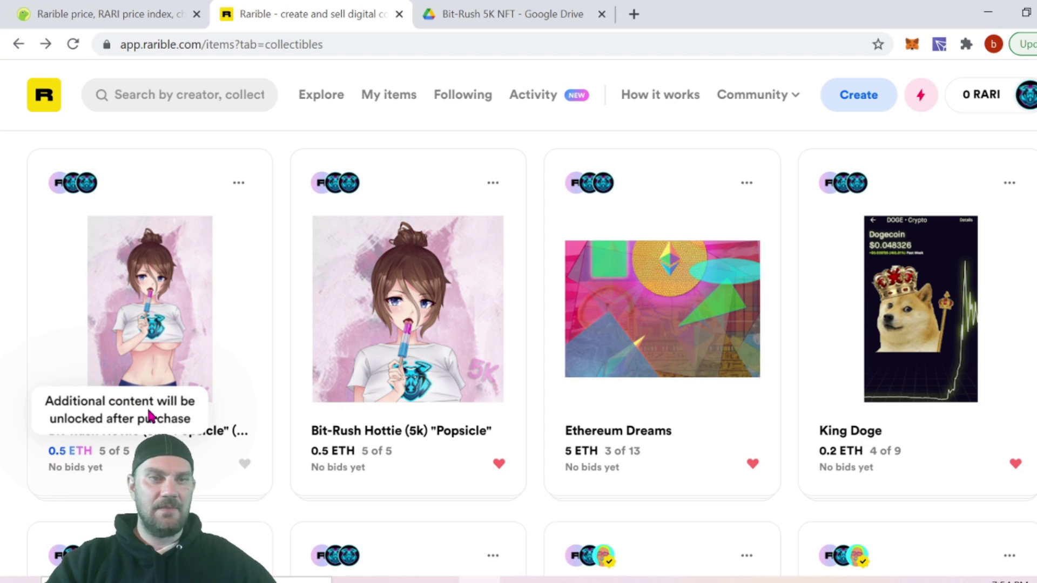
Open the deluxe Popsicle NFT's page and review its description, owner and creator info, royalty share and property details.
left_click(198, 444)
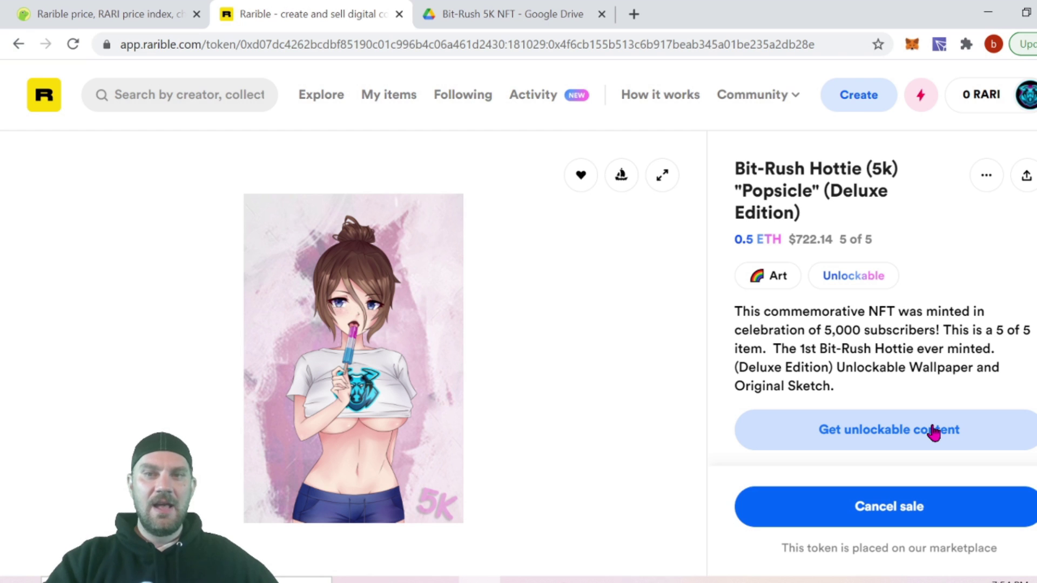
scroll(940, 430, "down", 2)
scroll(939, 425, "down", 3)
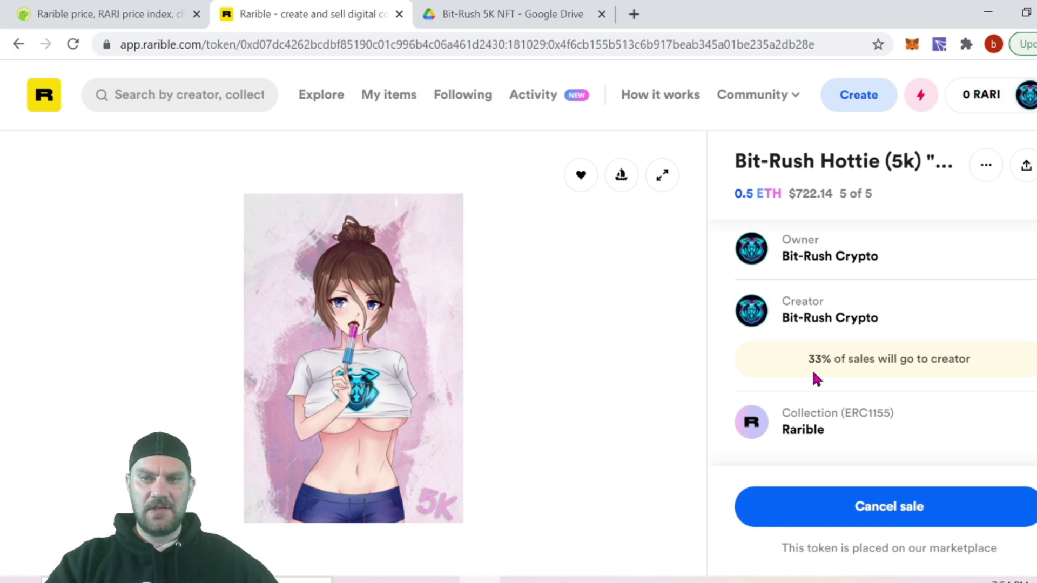
scroll(966, 394, "up", 2)
left_click(914, 337)
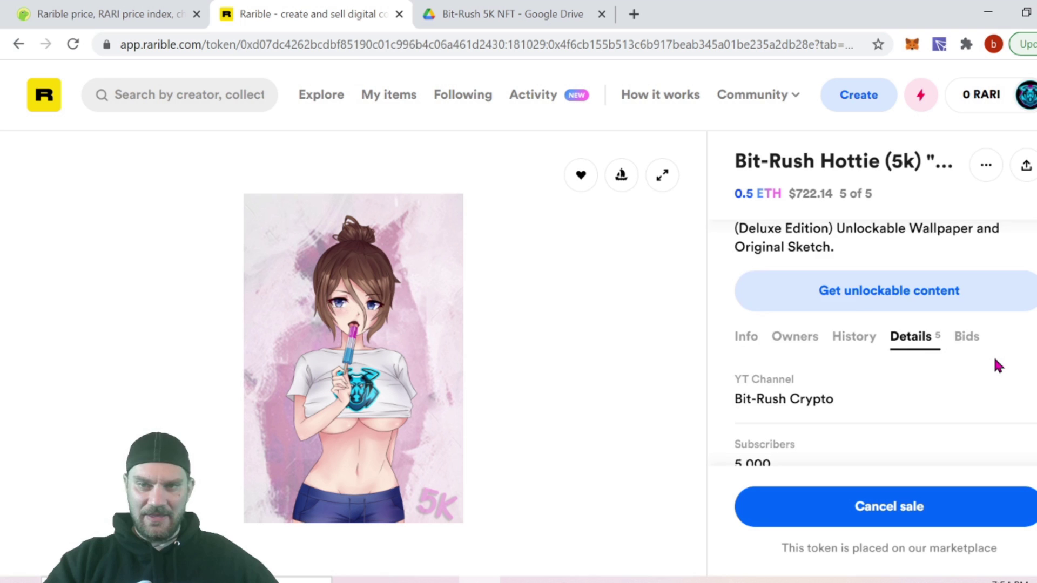
scroll(998, 366, "down", 4)
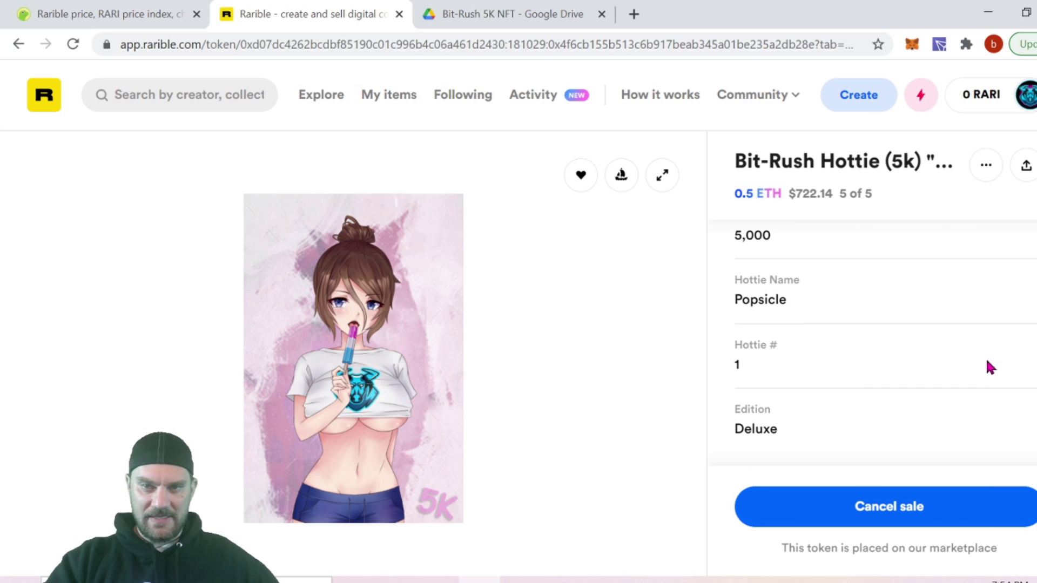
scroll(970, 408, "up", 3)
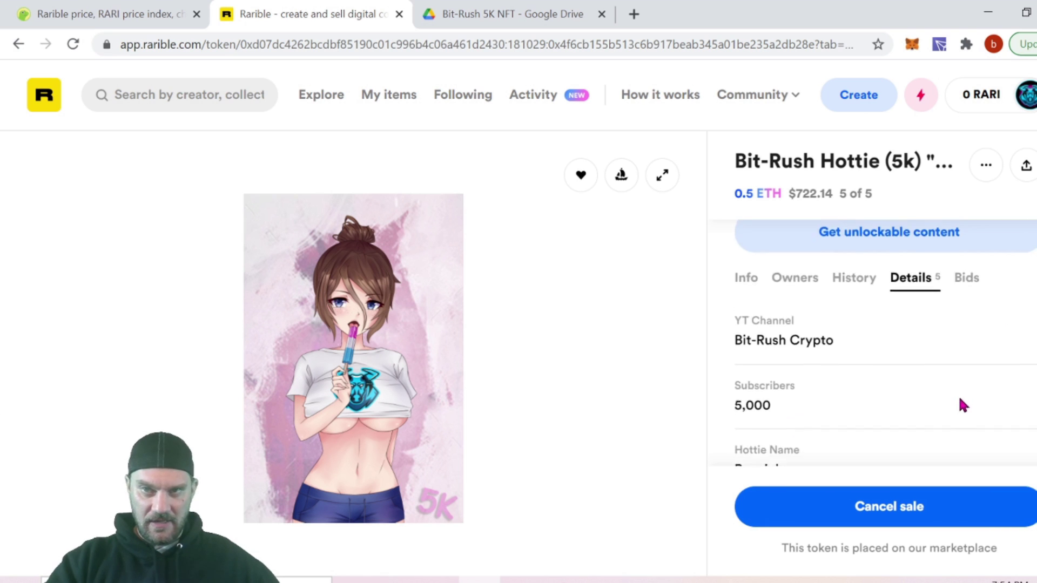
scroll(964, 405, "up", 3)
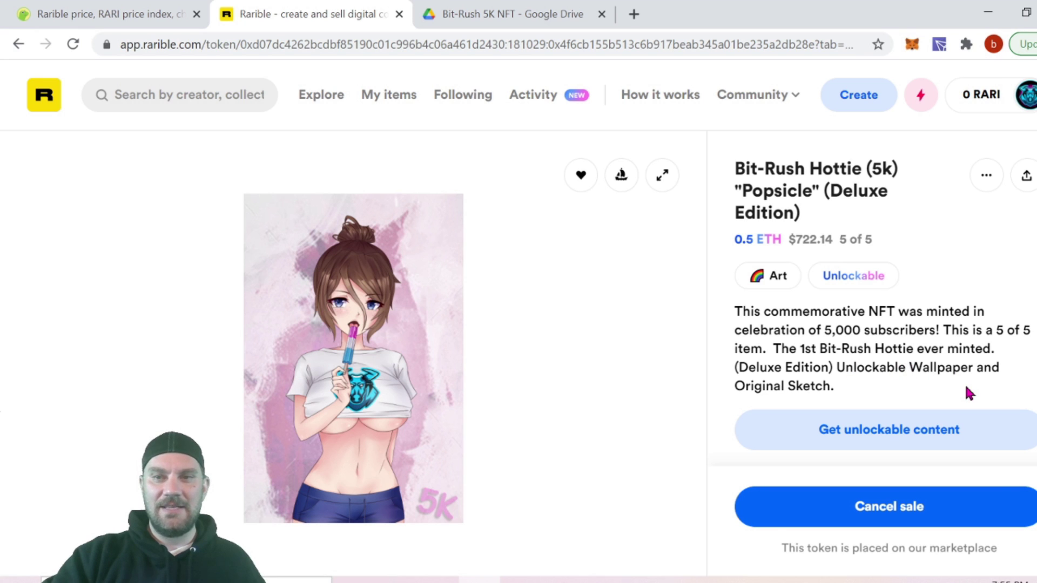
Highlight the description sentence "The 1st Bit-Rush Hottie ever minted.", clear the highlight, and briefly view the desktop wallpaper before returning to the listing.
left_click_drag(997, 351, 774, 352)
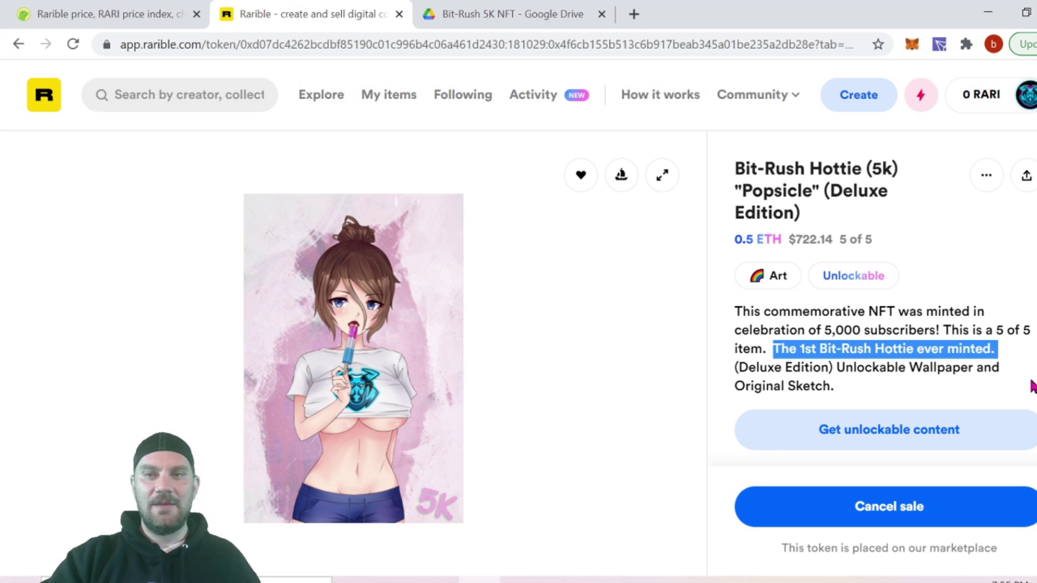
left_click(1019, 354)
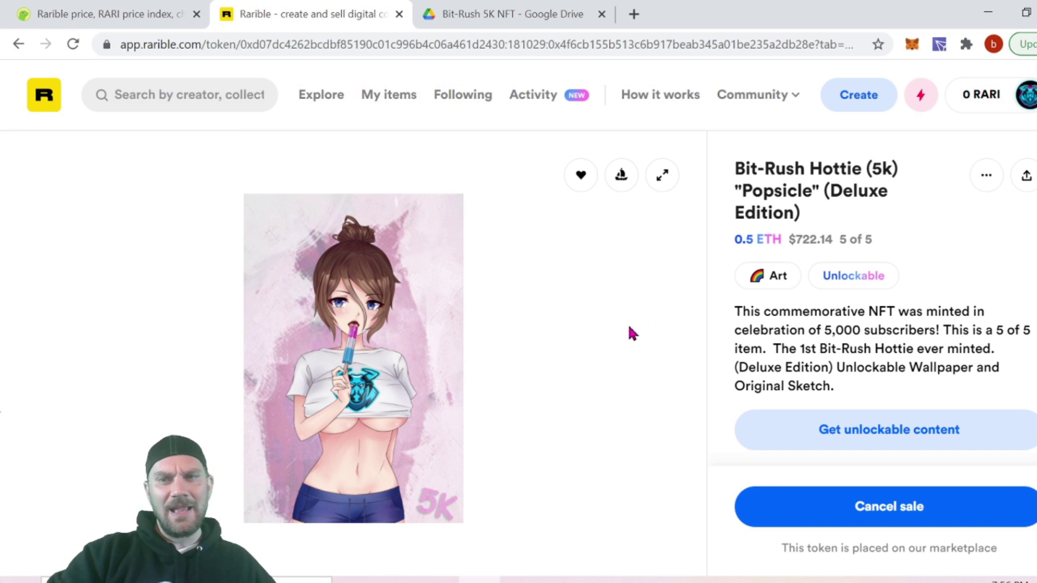
left_click(988, 12)
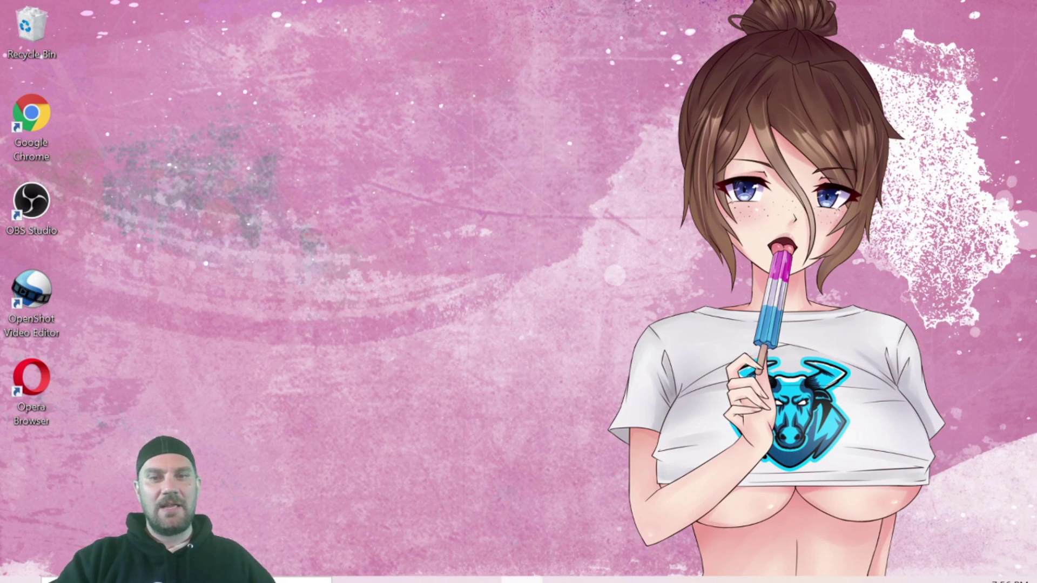
left_click(494, 579)
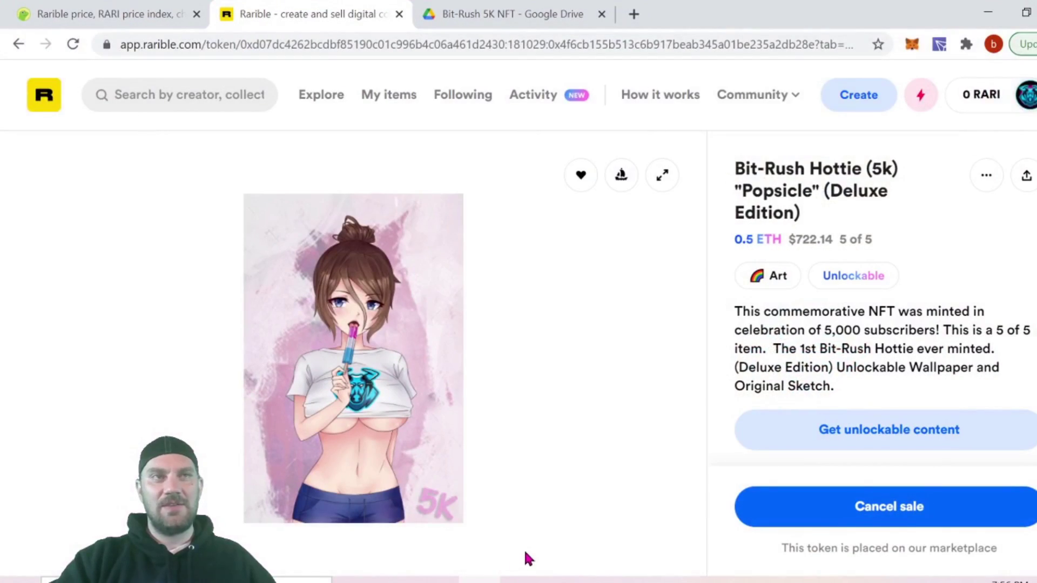